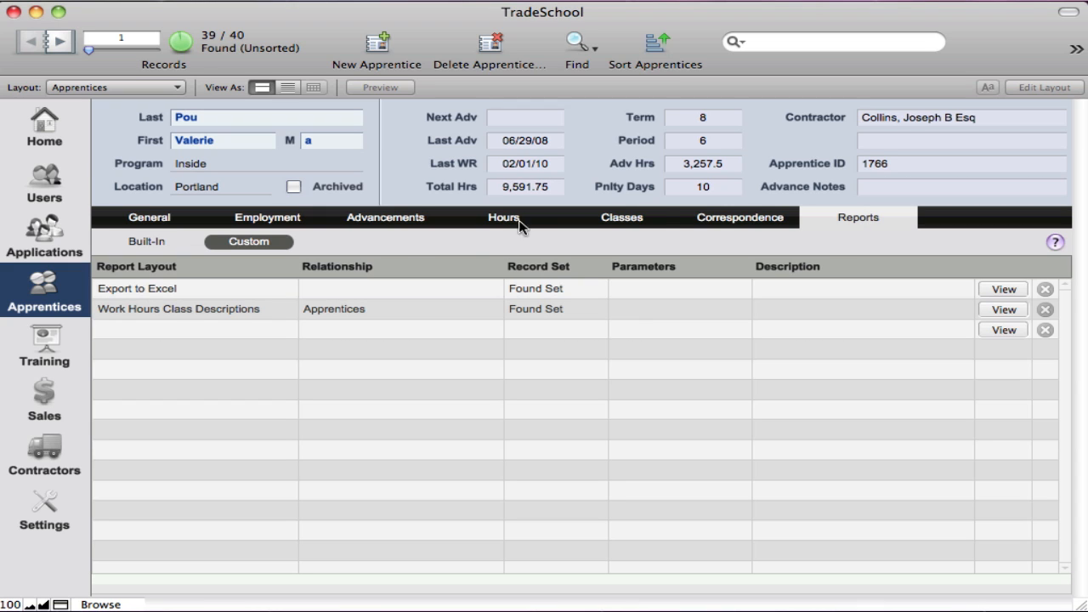
Step: Add a custom report entry with the report layout name Apprentice List
{"action": "left_click", "coordinate": [144, 242]}
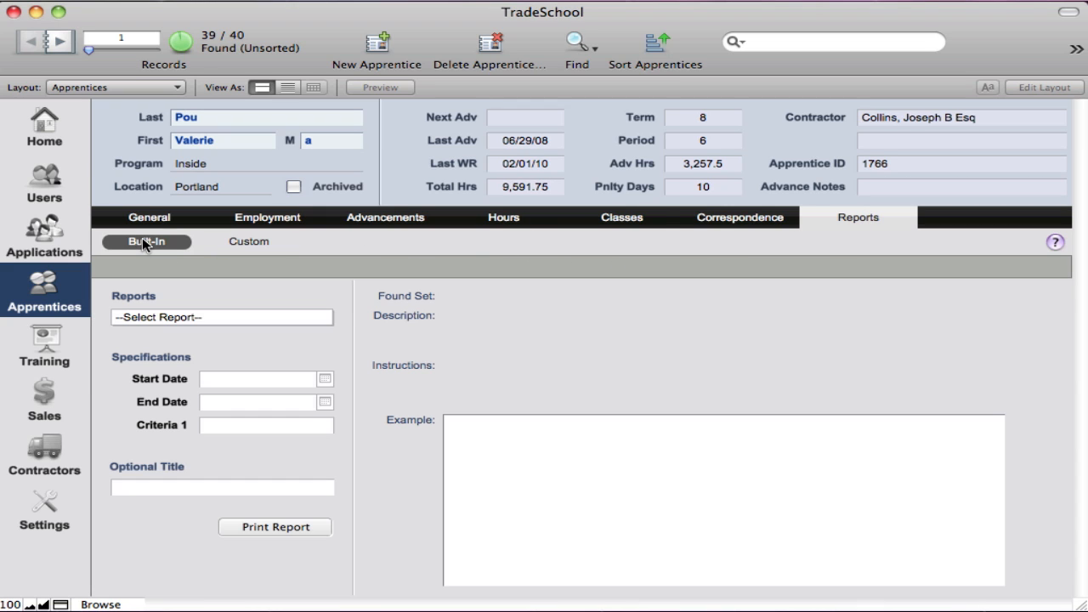
{"action": "left_click", "coordinate": [231, 242]}
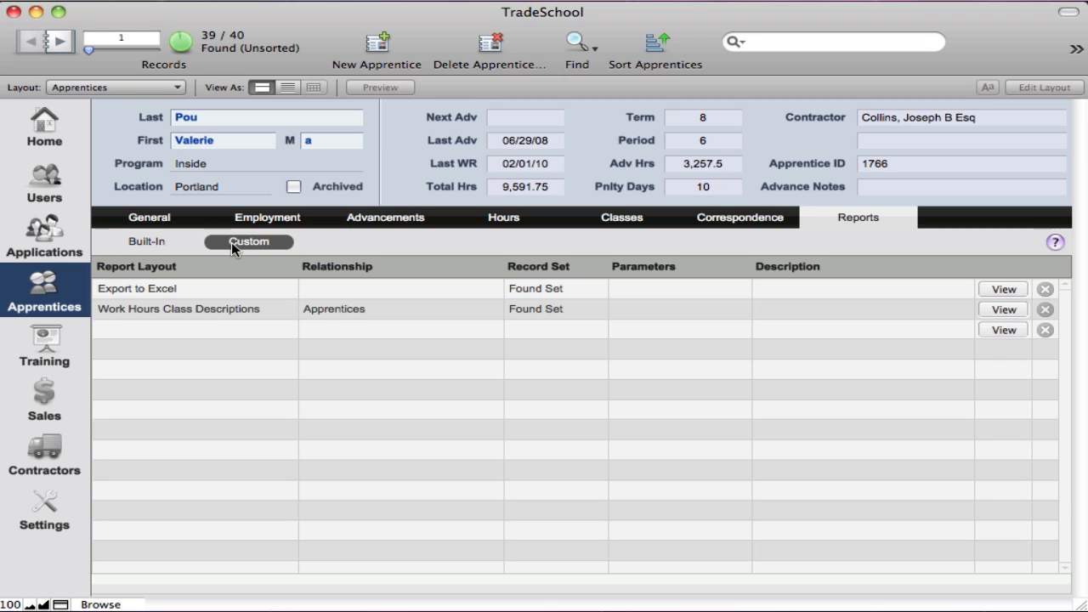
{"action": "left_click", "coordinate": [141, 331]}
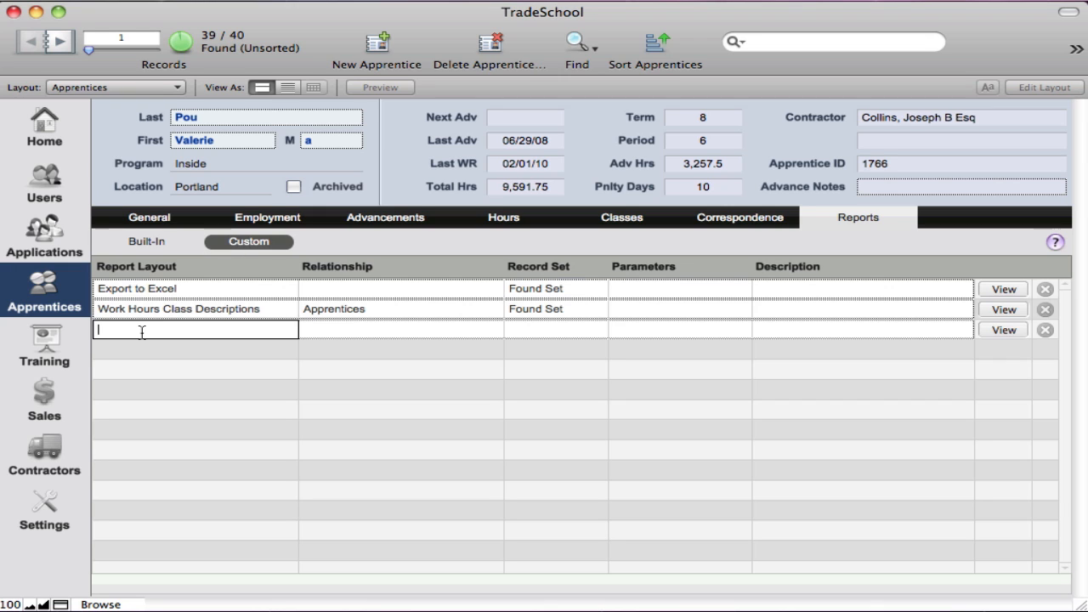
{"action": "type", "text": "Apprentice List"}
{"action": "left_click", "coordinate": [434, 266]}
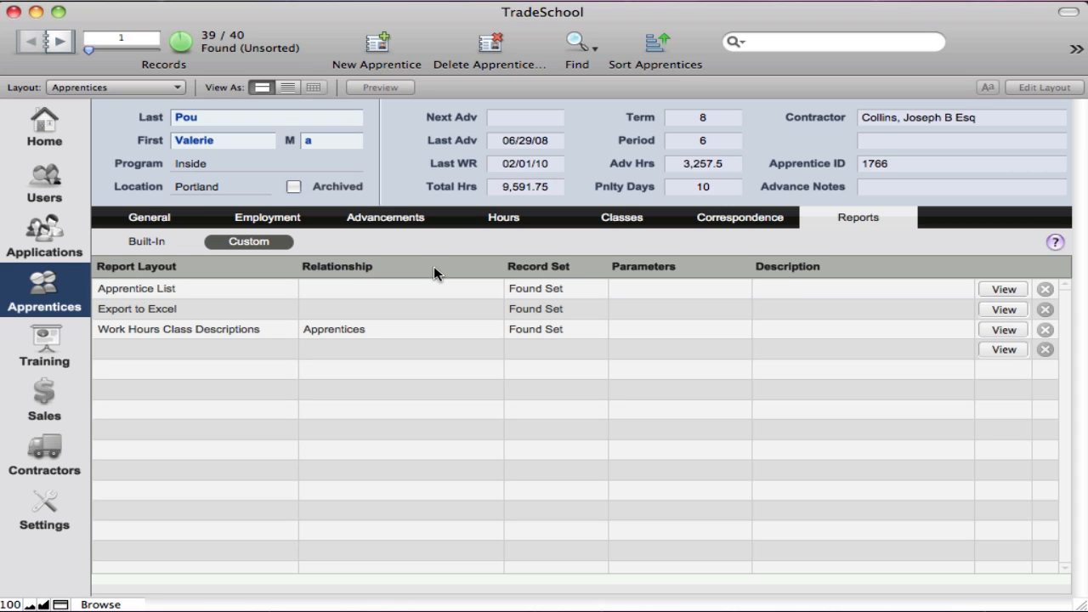
Step: Find the apprentice records whose Term is 8
{"action": "left_click", "coordinate": [582, 44]}
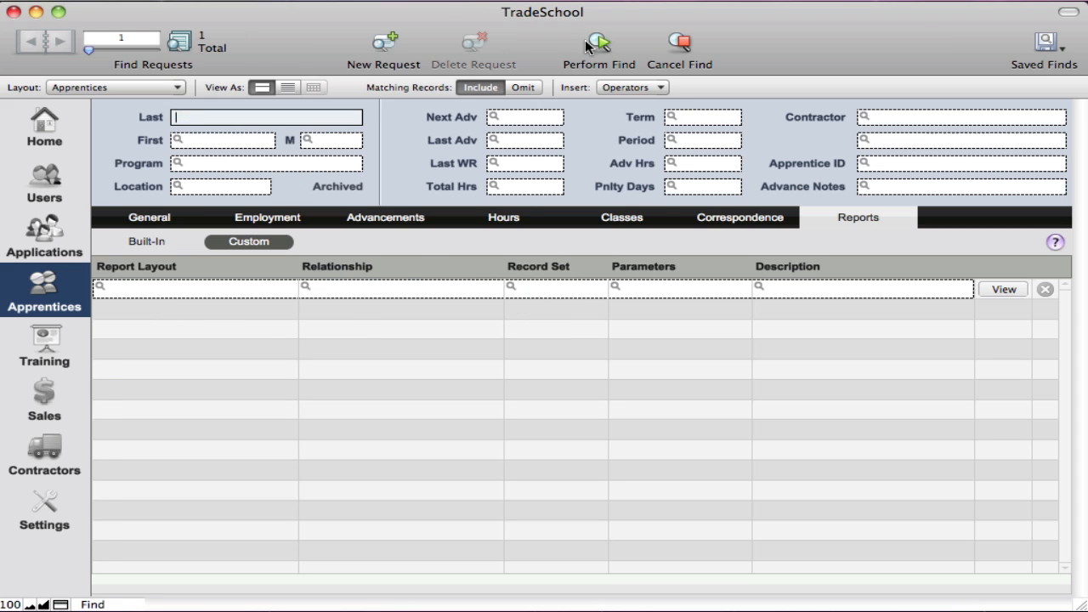
{"action": "left_click", "coordinate": [699, 117]}
{"action": "type", "text": "8"}
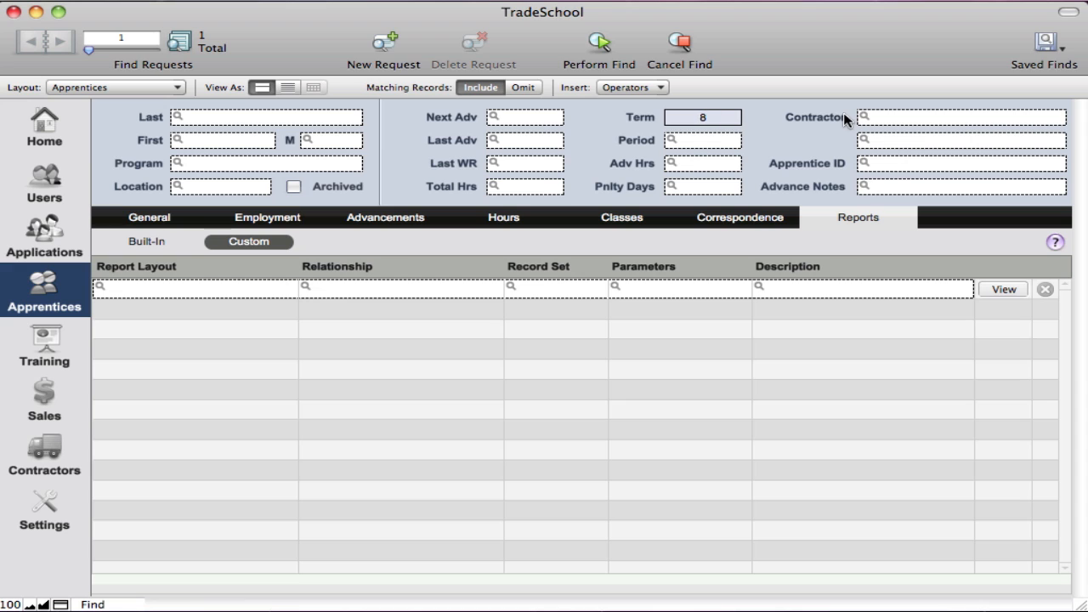
{"action": "left_click", "coordinate": [629, 60]}
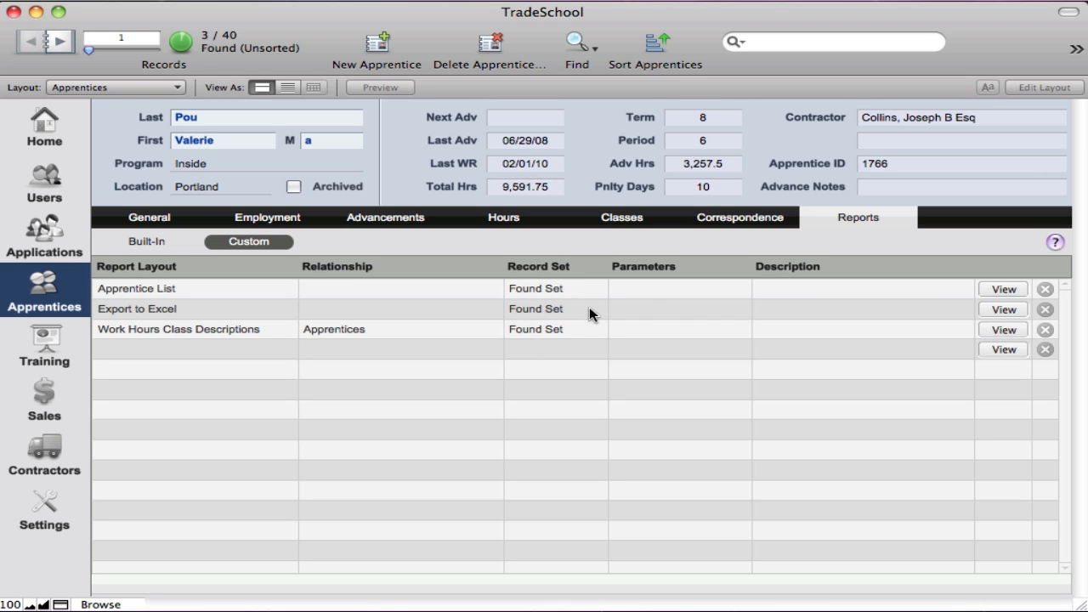
Step: Set the Apprentice List report's record set to Current Record
{"action": "left_click", "coordinate": [553, 289]}
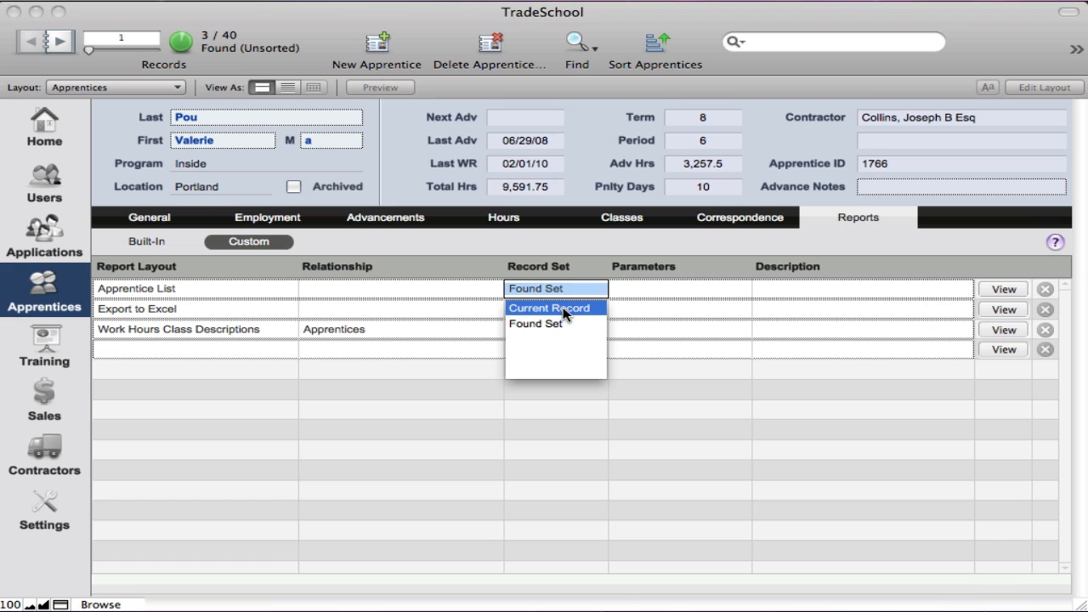
{"action": "left_click", "coordinate": [565, 308]}
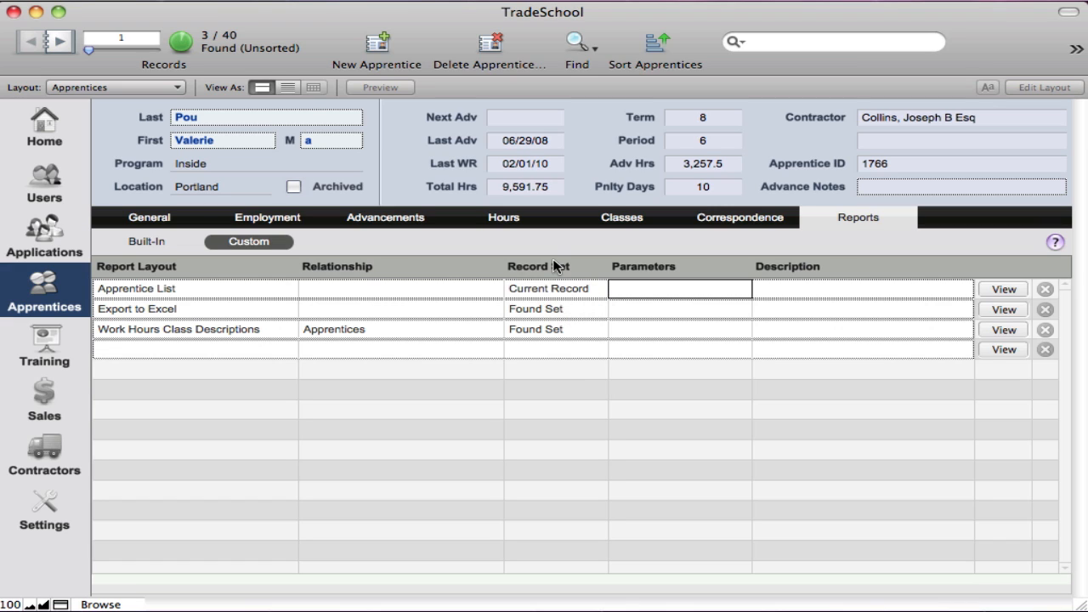
{"action": "left_click", "coordinate": [558, 267]}
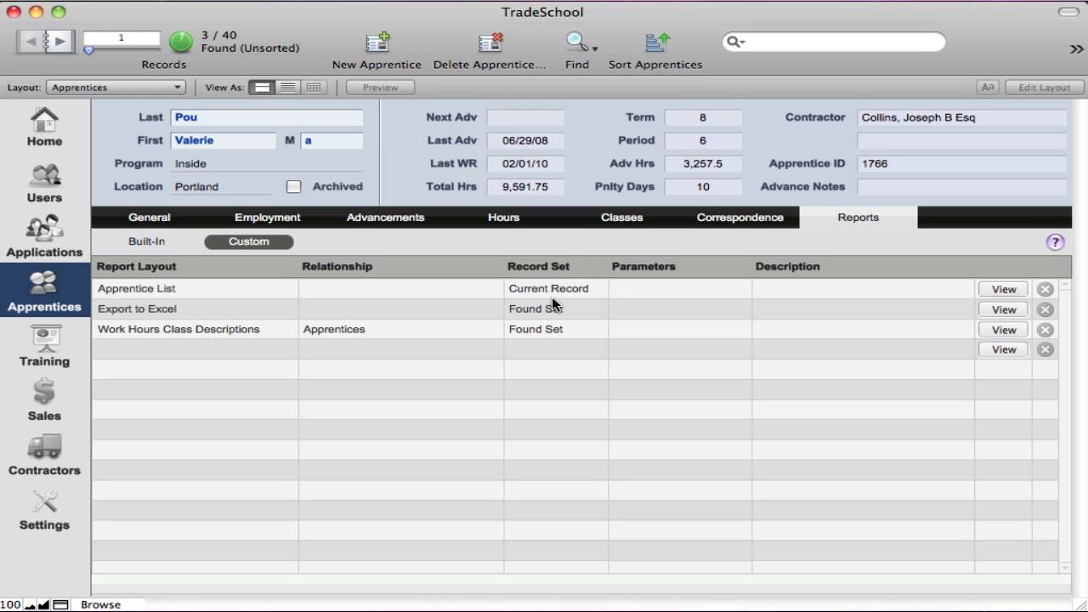
Step: Set the Apprentice List report's record set to Found Set
{"action": "left_click", "coordinate": [558, 290]}
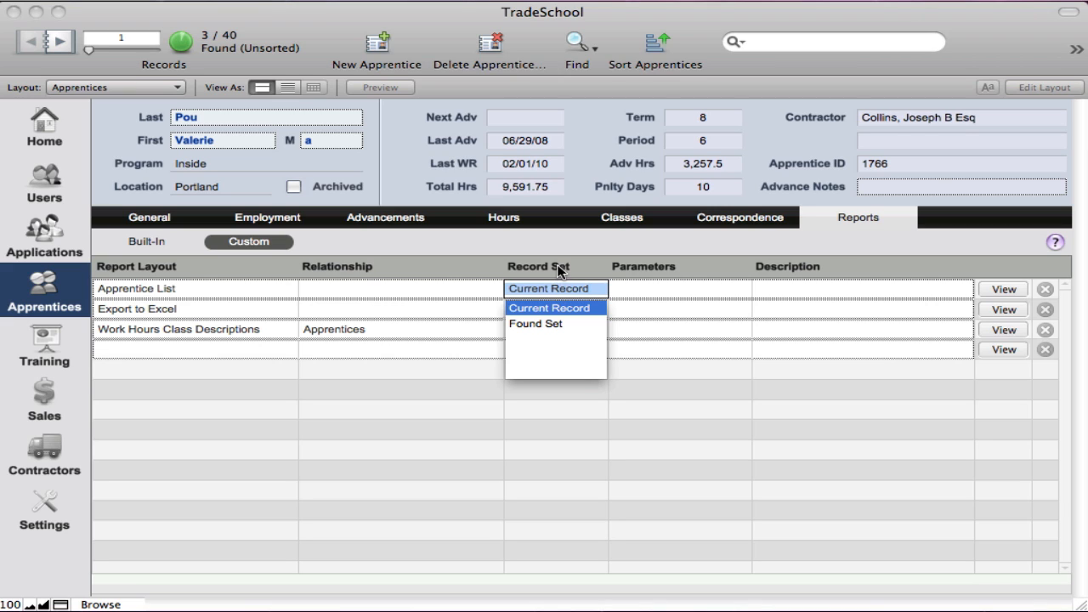
{"action": "left_click", "coordinate": [559, 286]}
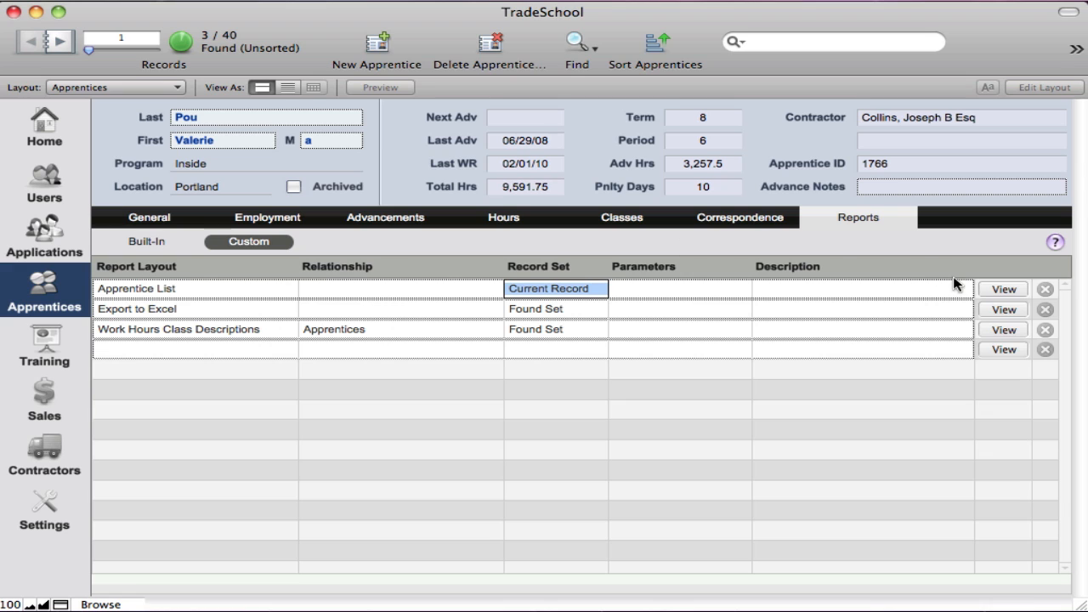
{"action": "left_click", "coordinate": [681, 269]}
{"action": "left_click", "coordinate": [584, 285]}
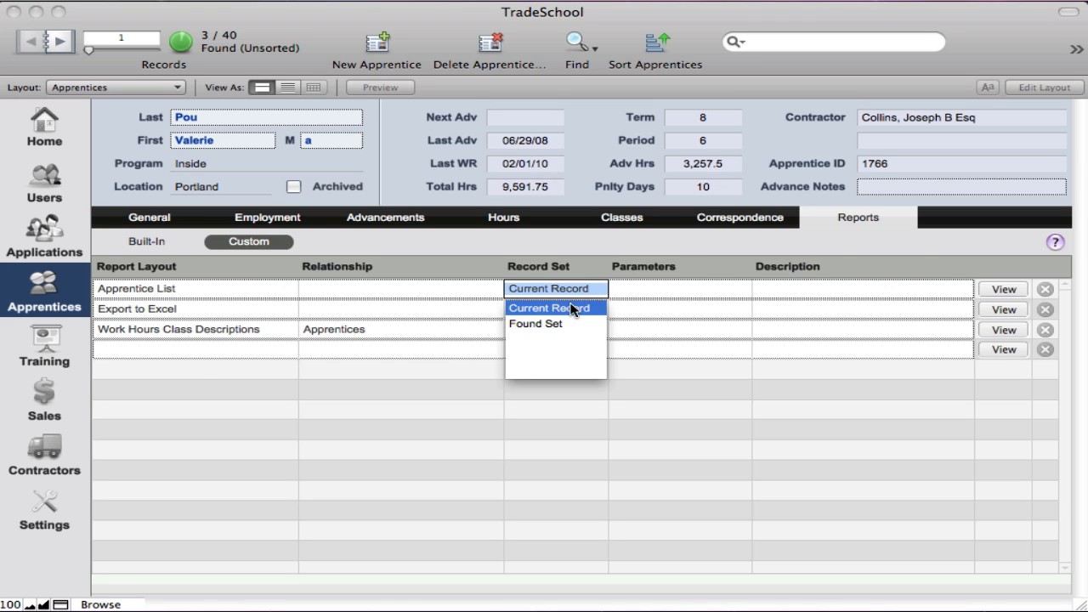
{"action": "left_click", "coordinate": [563, 319]}
{"action": "left_click", "coordinate": [552, 266]}
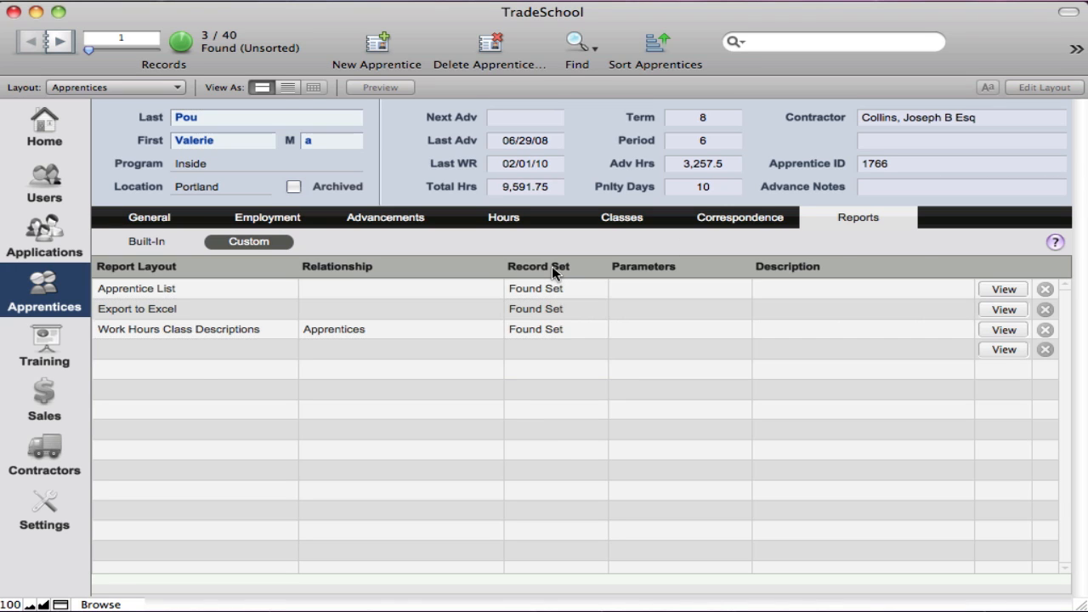
Step: View the Apprentice List custom report and dismiss the alert
{"action": "left_click", "coordinate": [166, 291]}
{"action": "left_click_drag", "start_coordinate": [214, 288], "coordinate": [83, 286]}
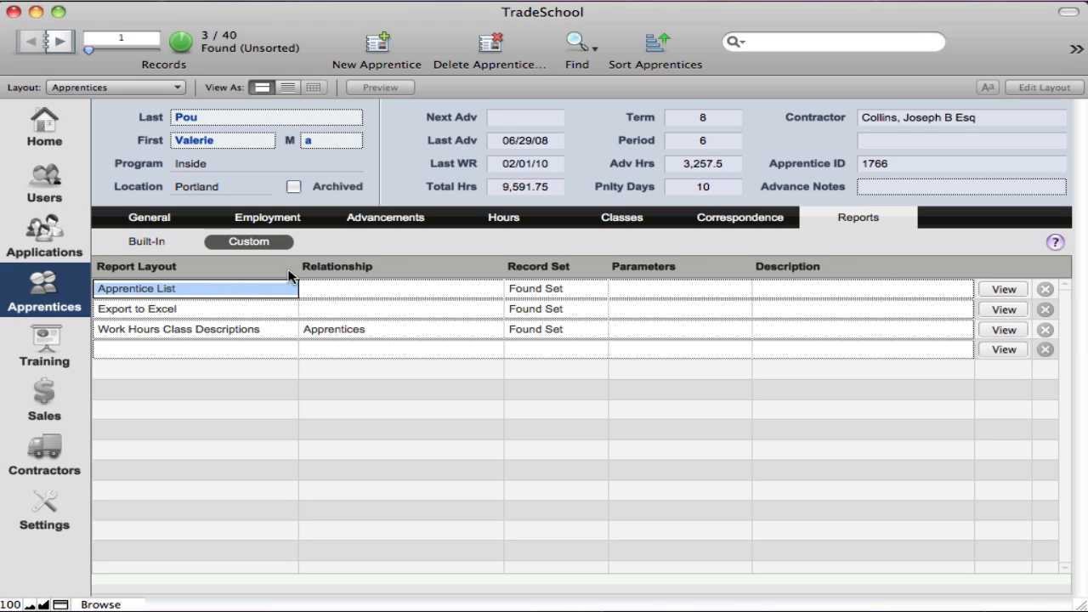
{"action": "left_click", "coordinate": [328, 264]}
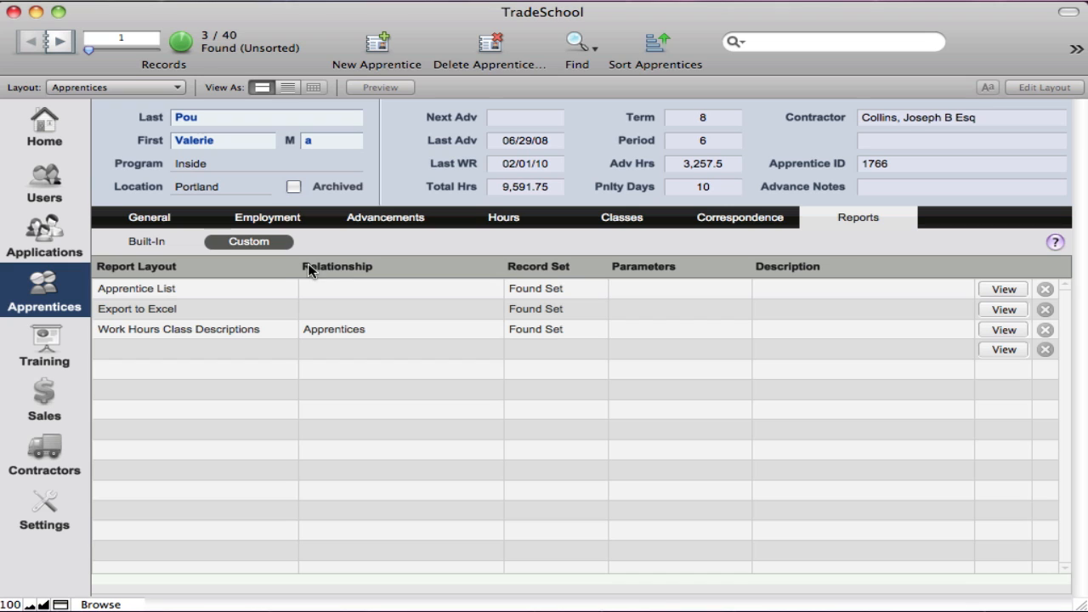
{"action": "left_click", "coordinate": [1000, 289]}
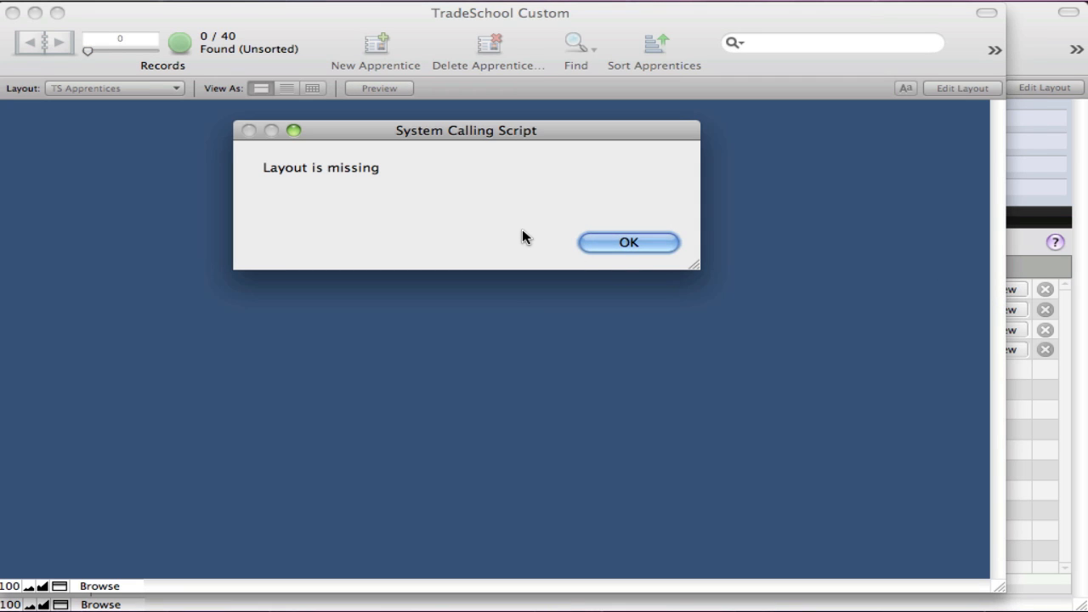
{"action": "left_click", "coordinate": [624, 246]}
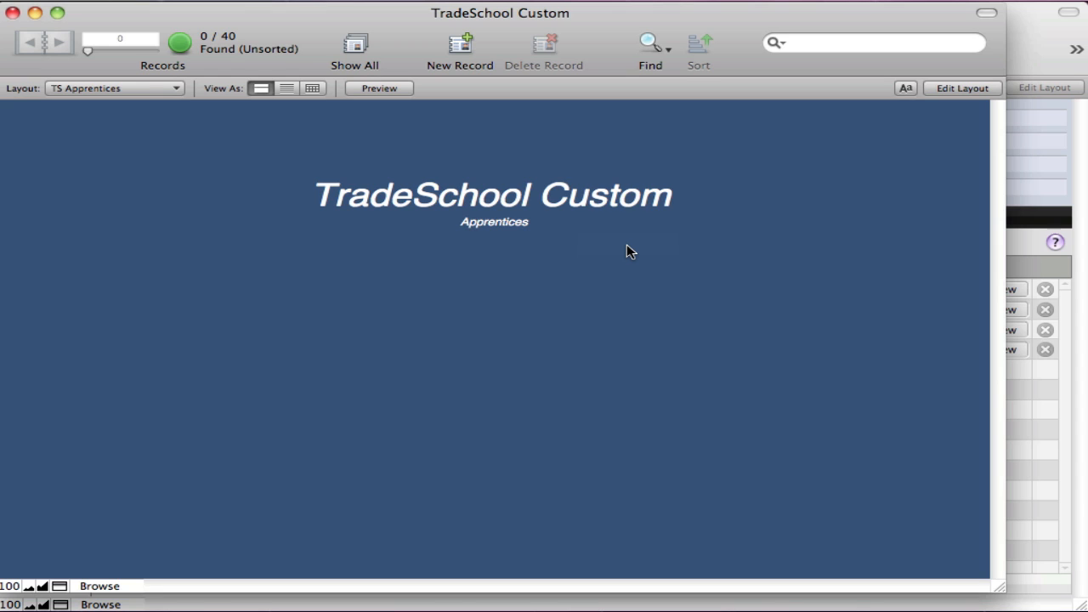
Step: Switch the TS Apprentices layout to Layout mode and return it to Browse mode
{"action": "left_click", "coordinate": [332, 2]}
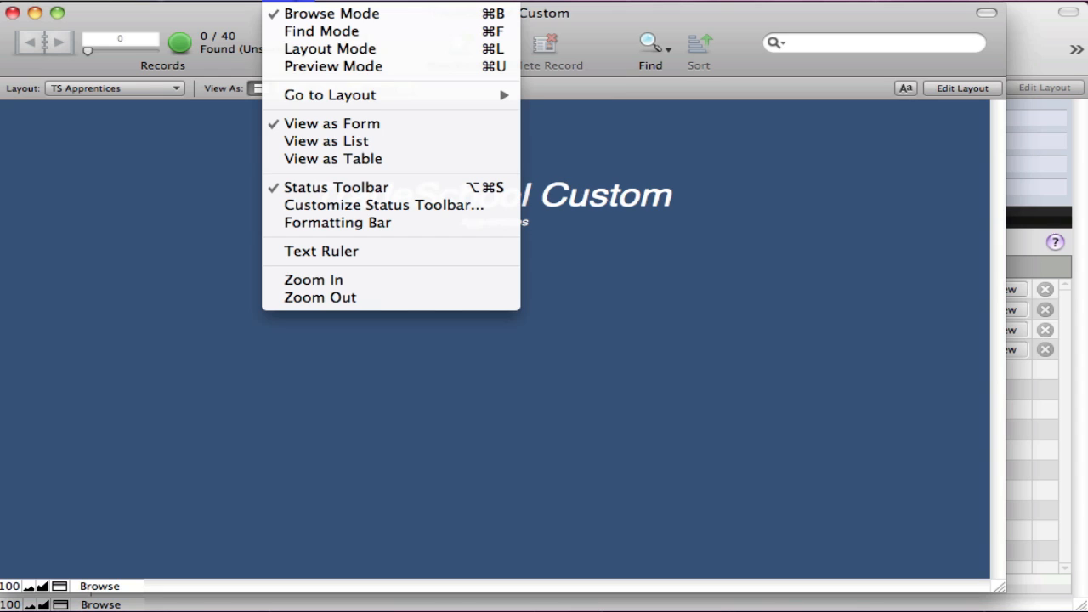
{"action": "left_click", "coordinate": [337, 56]}
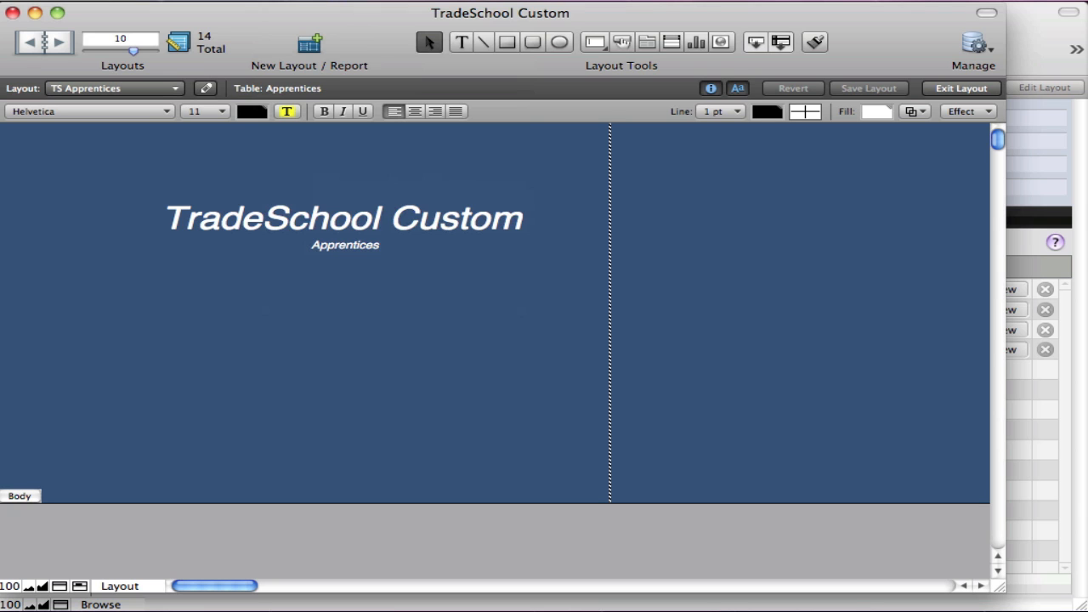
{"action": "left_click", "coordinate": [299, 2]}
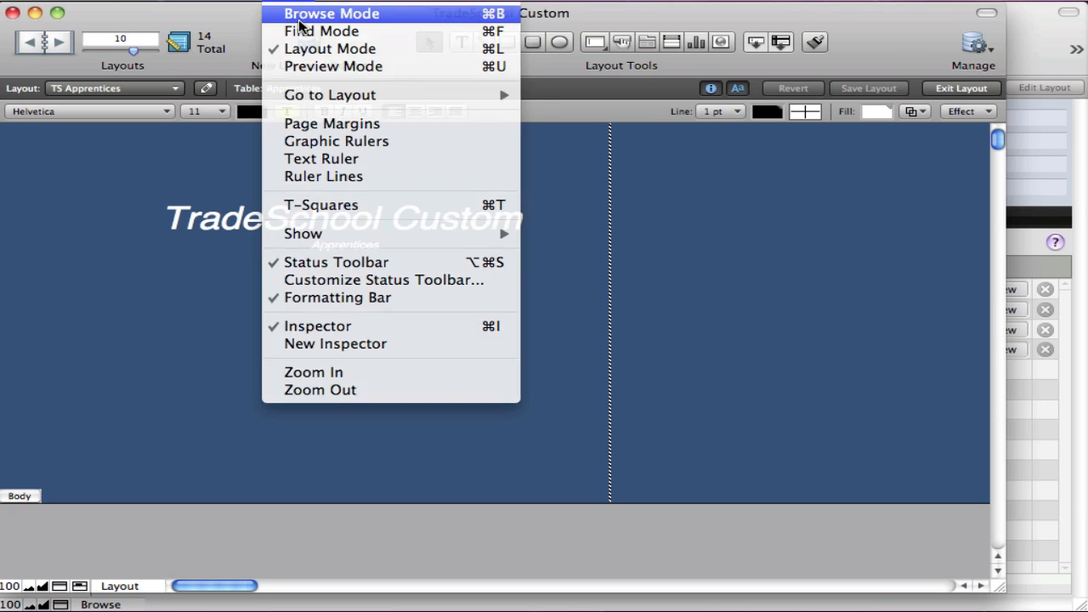
{"action": "left_click", "coordinate": [299, 21]}
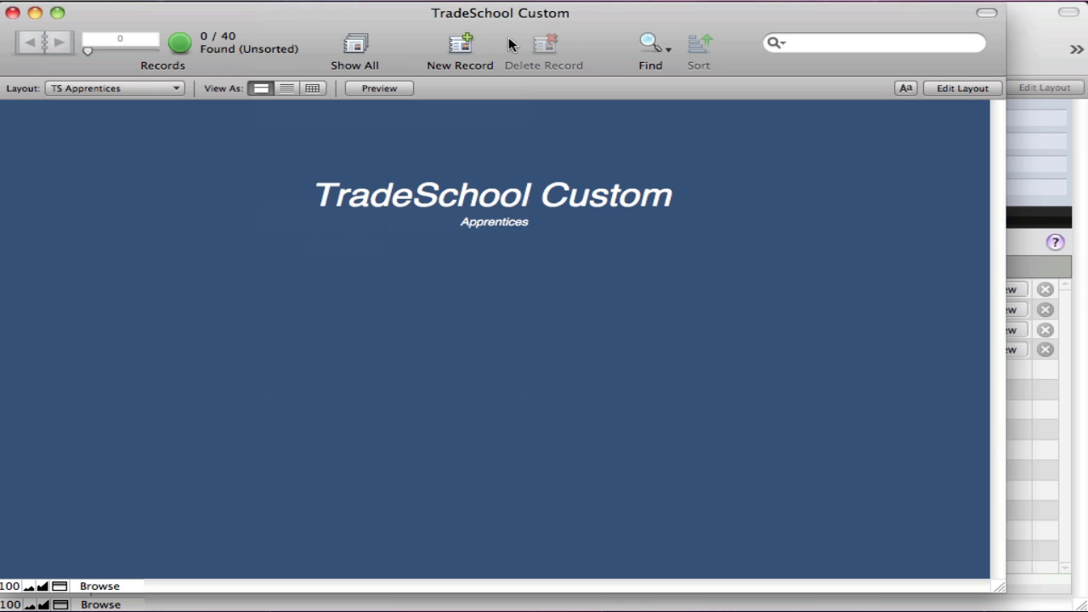
Step: Enter layout editing and start a new layout named Apprentice List that shows records from Apprentices
{"action": "left_click", "coordinate": [962, 88]}
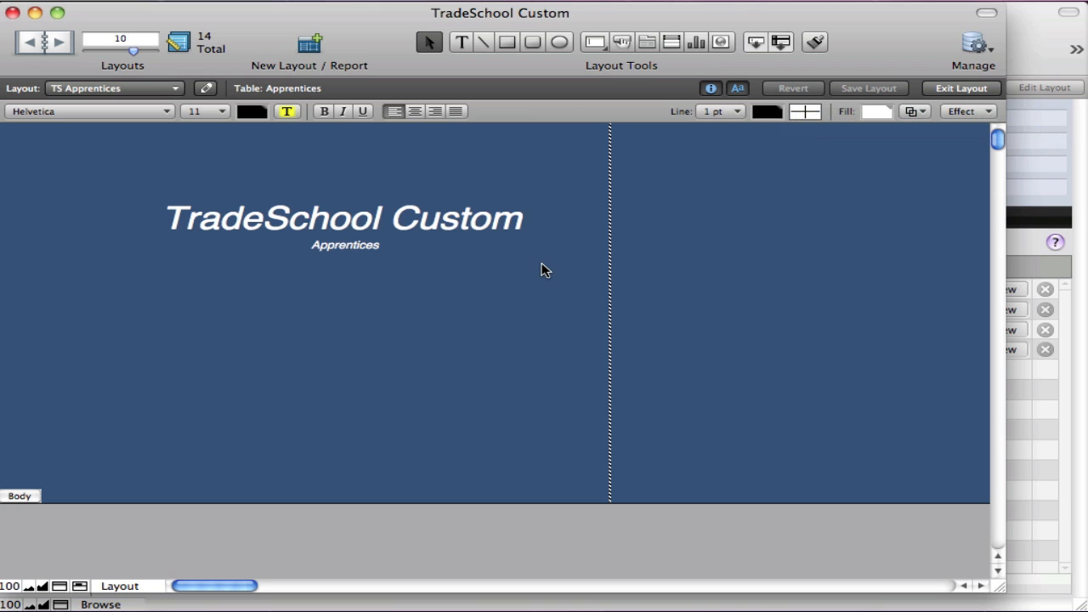
{"action": "left_click", "coordinate": [482, 0]}
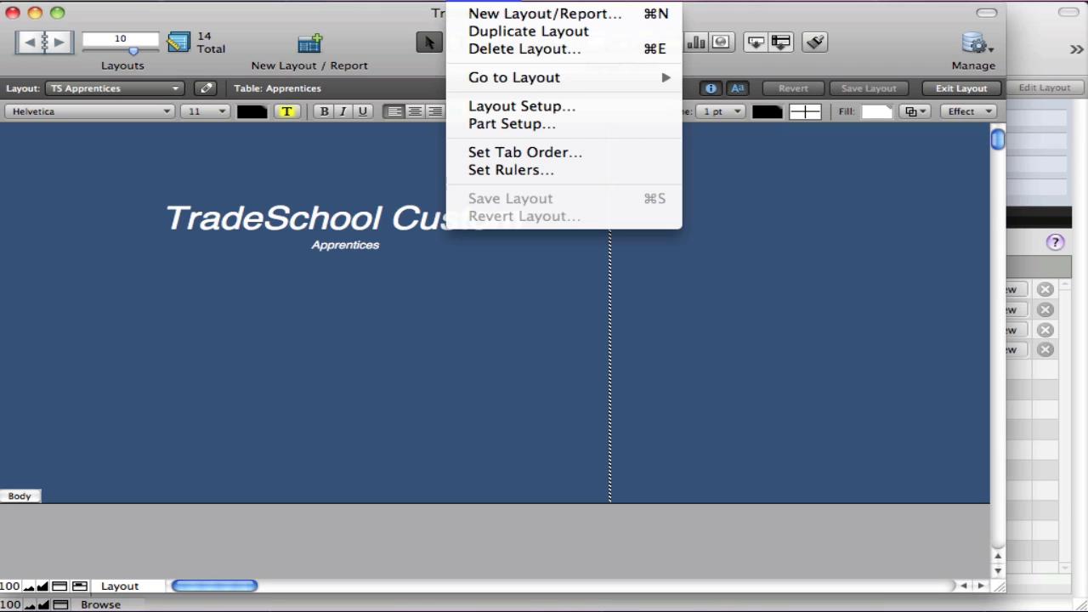
{"action": "mouse_move", "coordinate": [560, 0]}
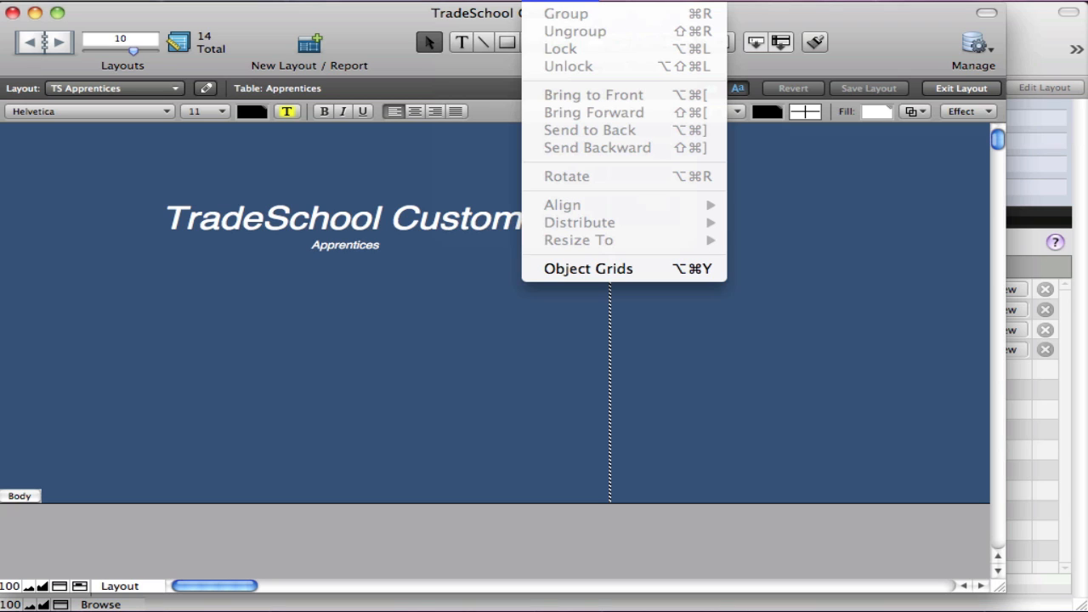
{"action": "mouse_move", "coordinate": [482, 0]}
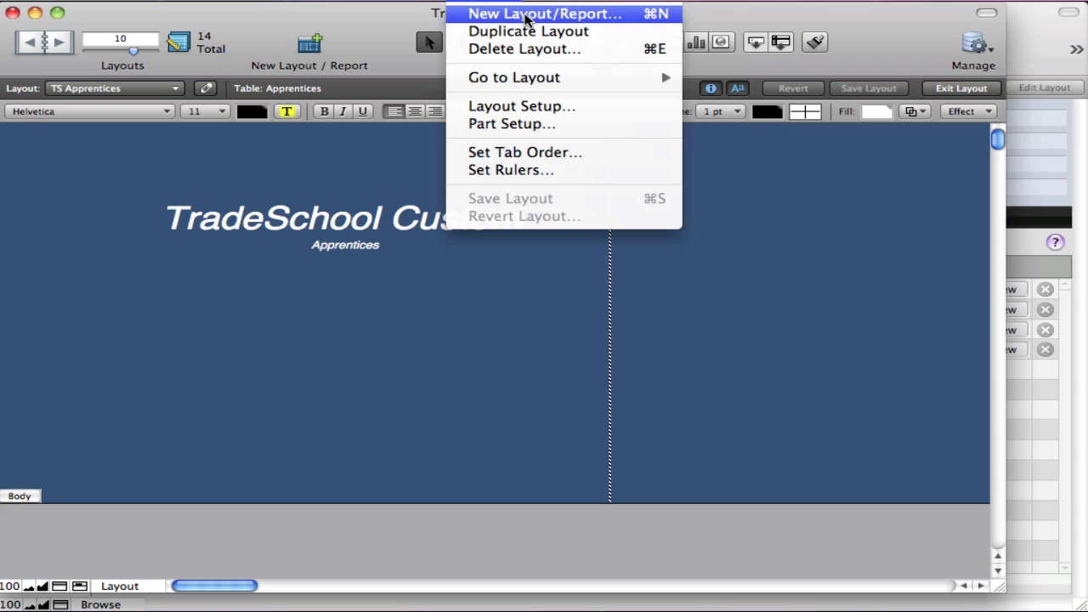
{"action": "left_click", "coordinate": [583, 18]}
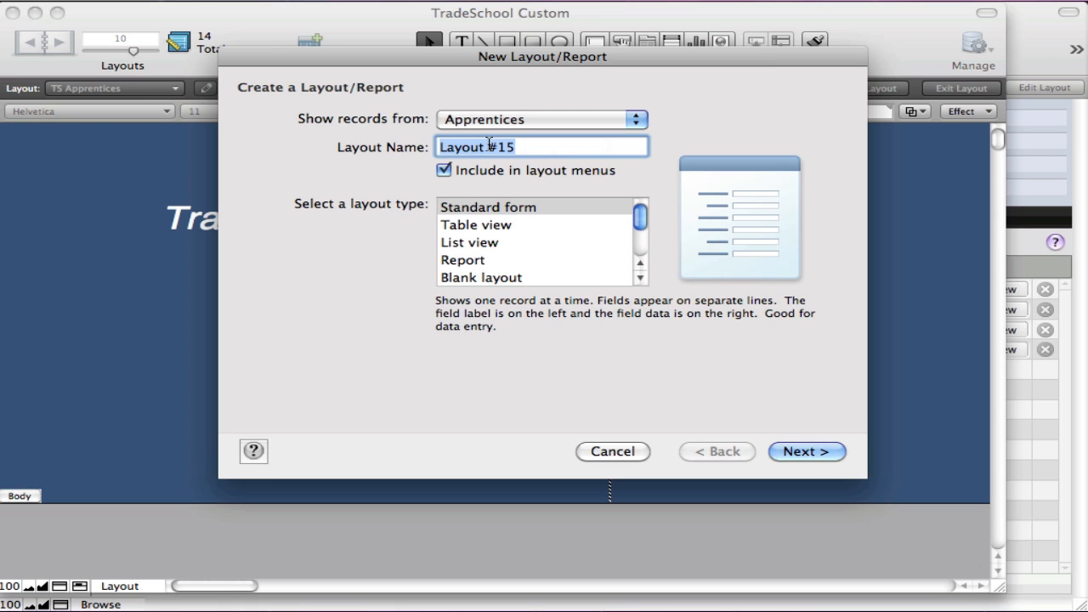
{"action": "type", "text": "Apprentice List"}
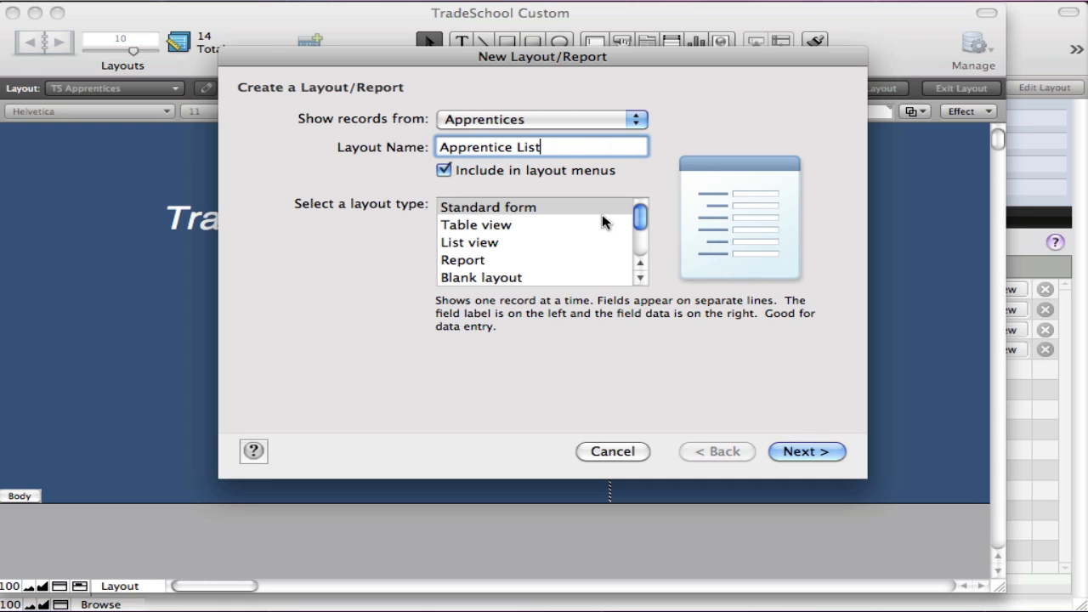
Step: Create the new layout with the Blank layout type and exit layout editing
{"action": "scroll", "coordinate": [639, 223], "scroll_direction": "down", "scroll_amount": 1}
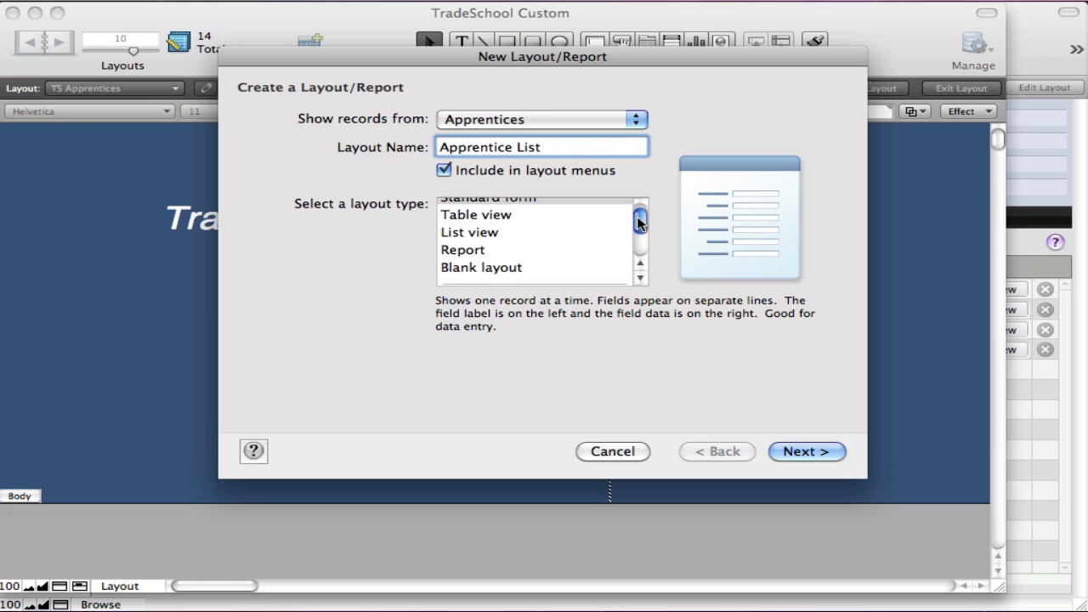
{"action": "scroll", "coordinate": [639, 222], "scroll_direction": "up", "scroll_amount": 1}
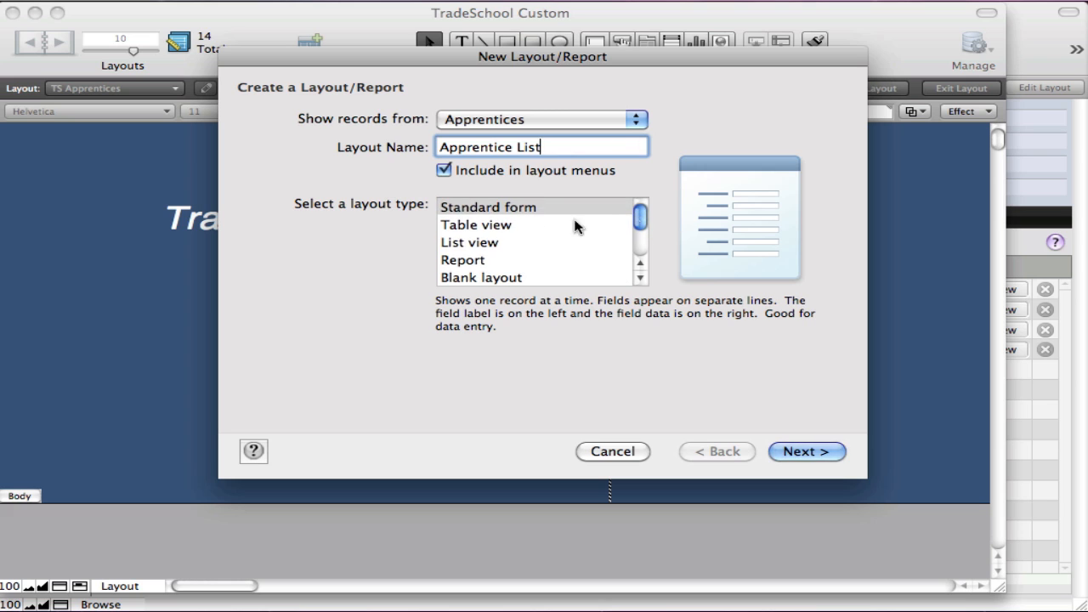
{"action": "left_click", "coordinate": [486, 227]}
{"action": "left_click", "coordinate": [481, 244]}
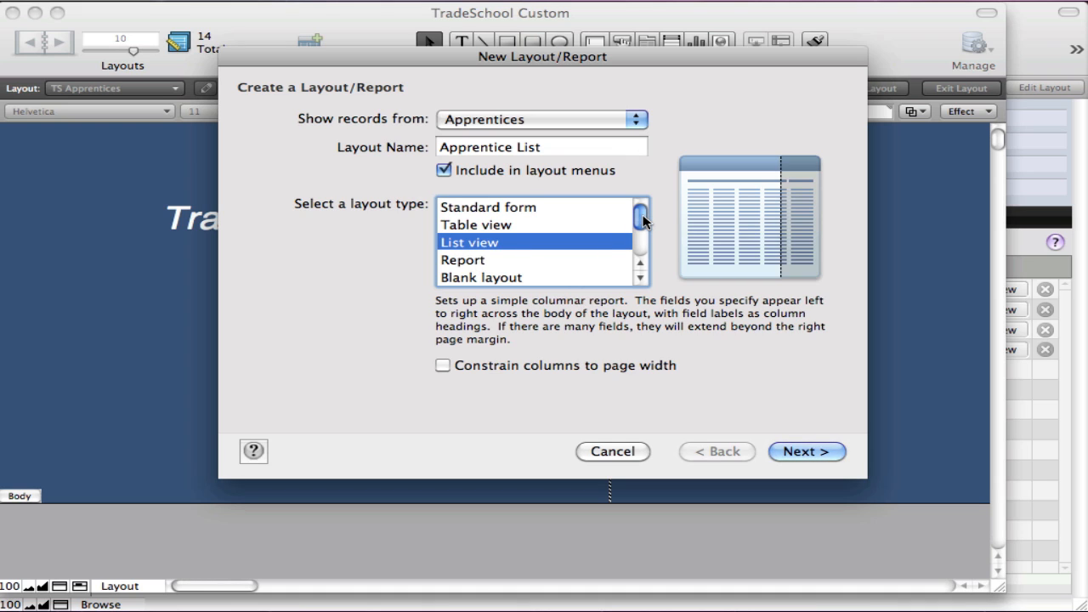
{"action": "left_click_drag", "start_coordinate": [642, 221], "coordinate": [640, 222]}
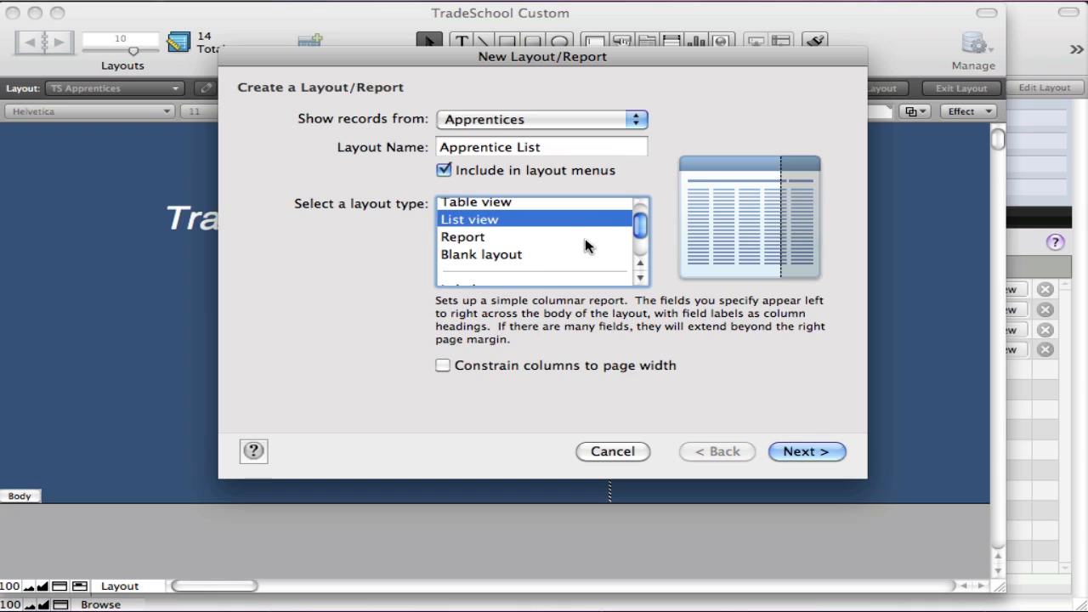
{"action": "left_click", "coordinate": [538, 255]}
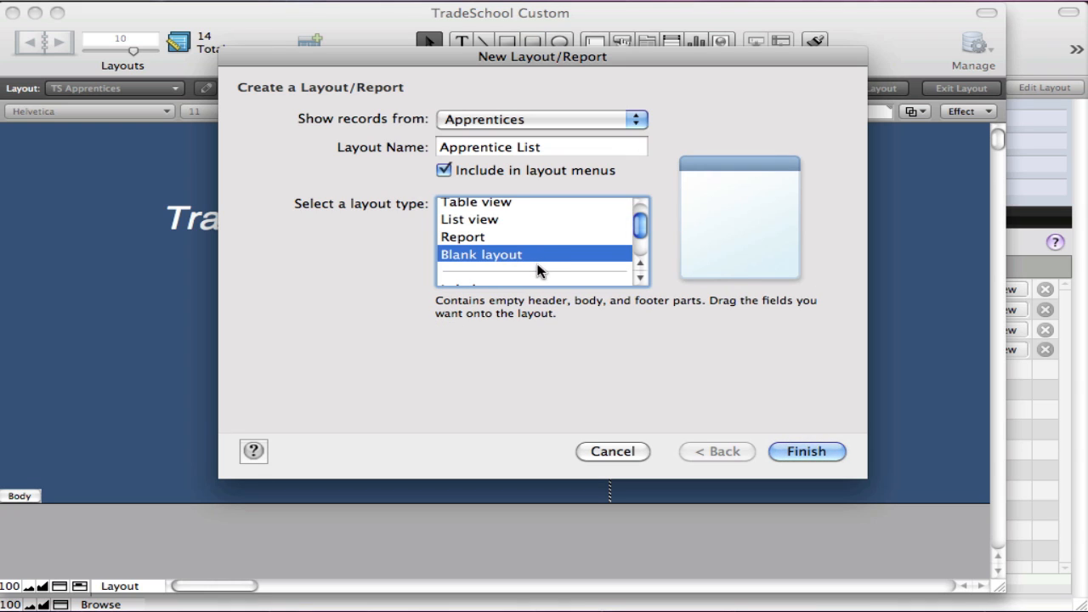
{"action": "left_click", "coordinate": [836, 447]}
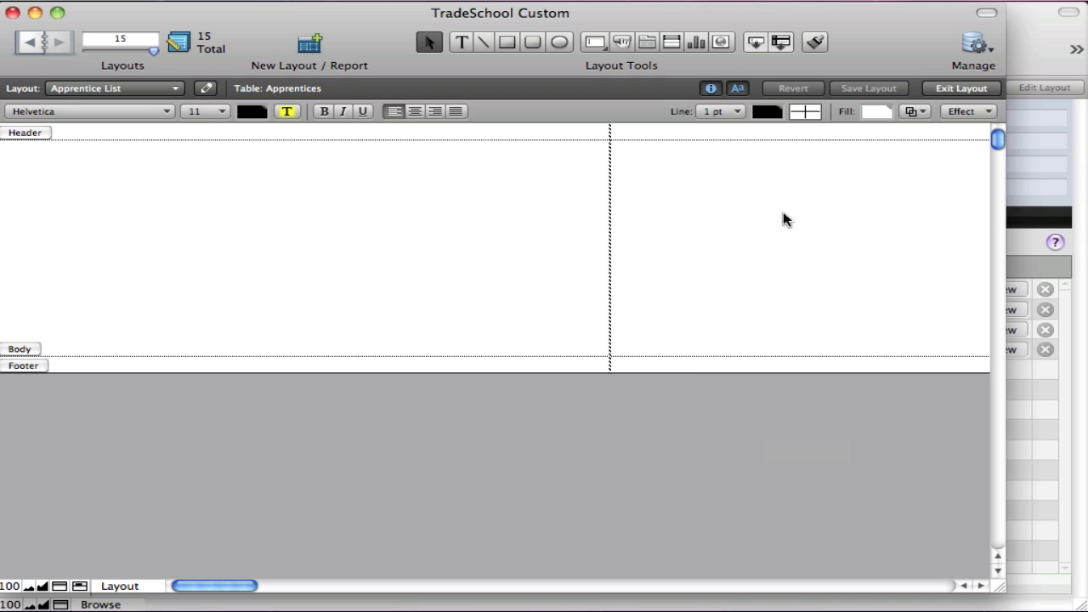
{"action": "left_click", "coordinate": [951, 89]}
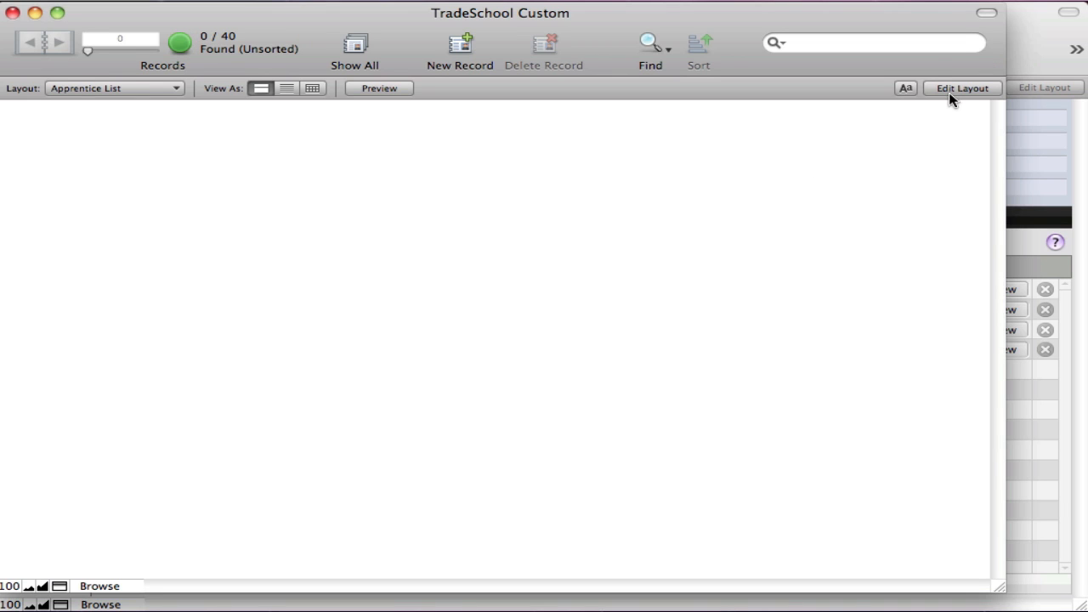
Step: Close the custom layout window and view the Apprentice List custom report again for the found set
{"action": "left_click", "coordinate": [13, 12]}
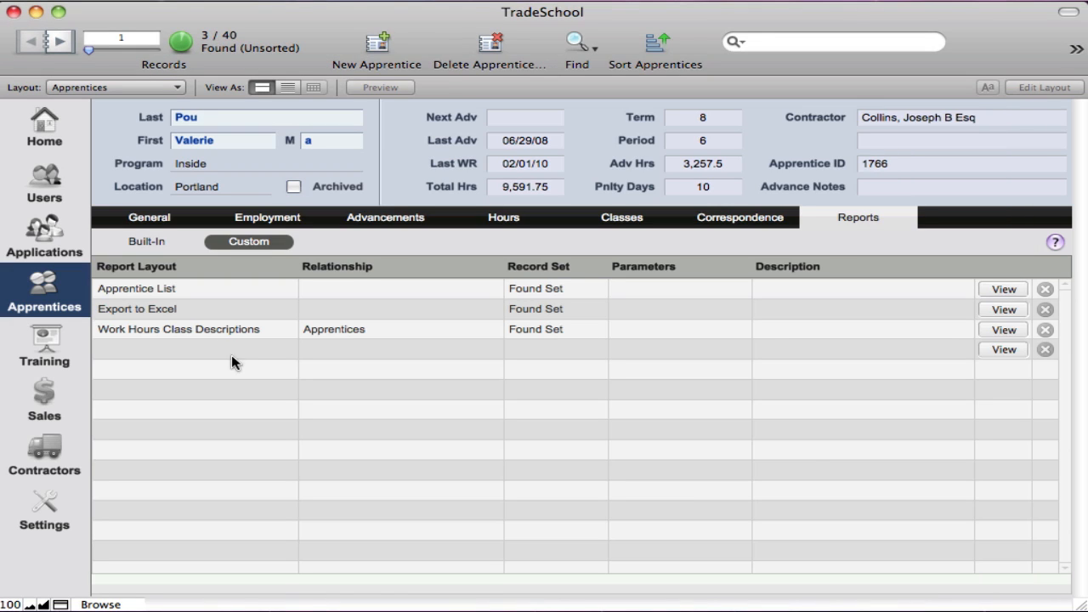
{"action": "left_click", "coordinate": [166, 289]}
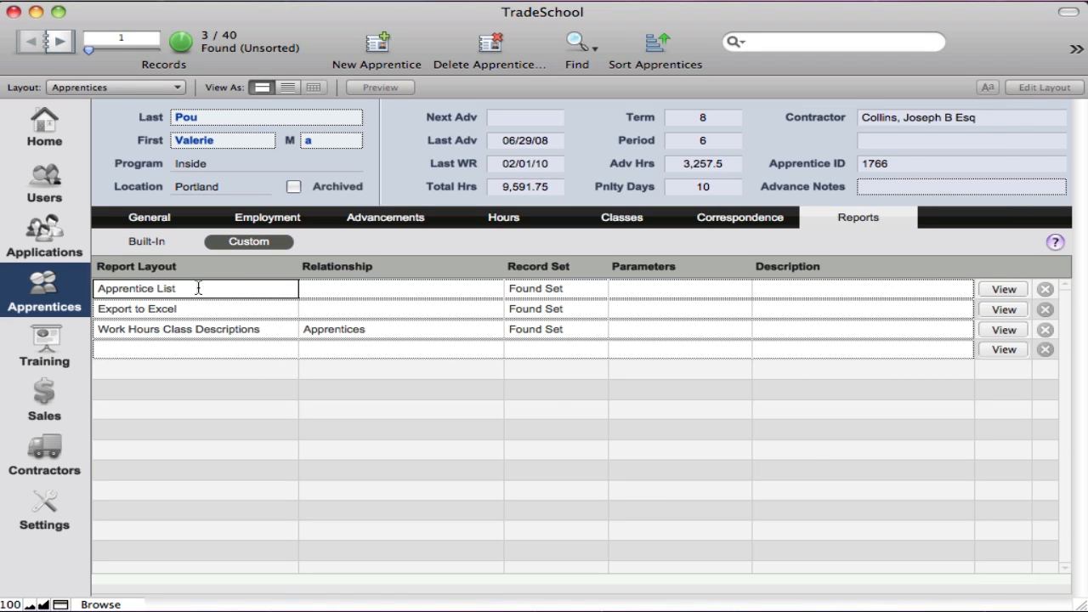
{"action": "left_click", "coordinate": [251, 277]}
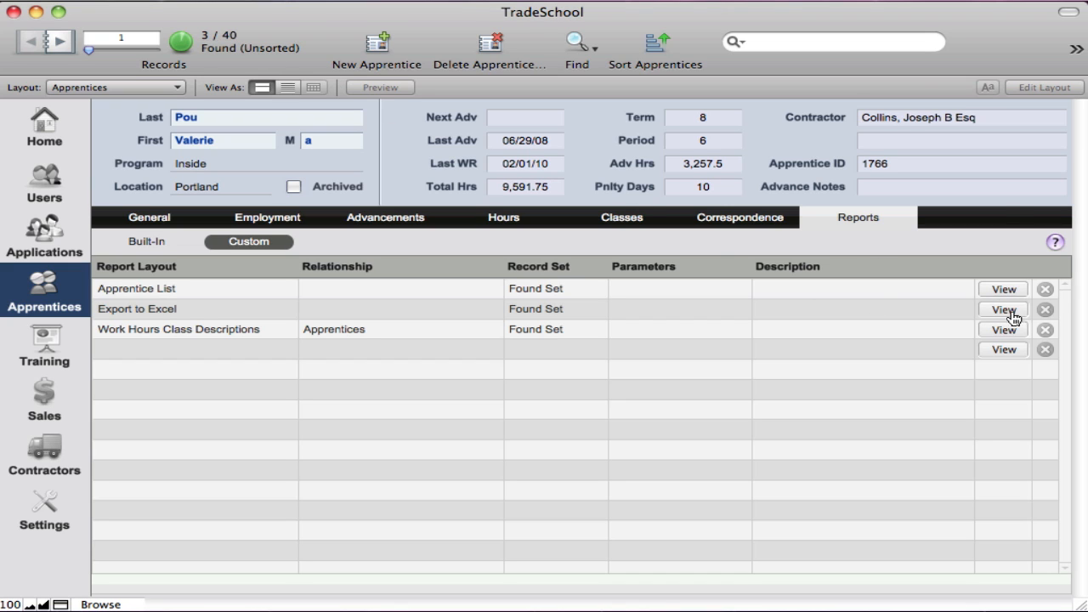
{"action": "left_click", "coordinate": [1003, 289]}
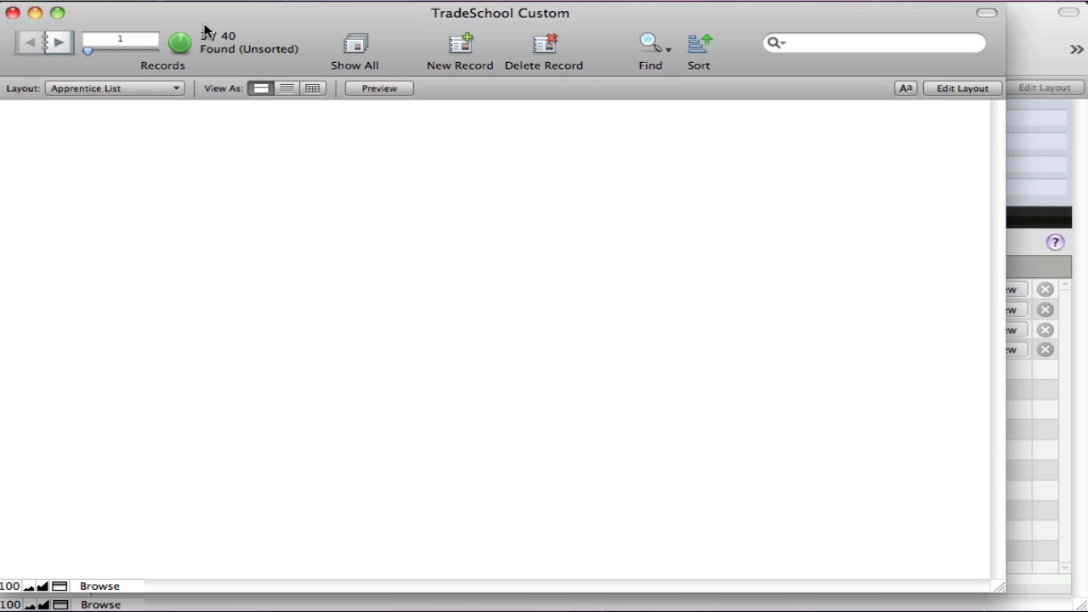
Step: Enter layout editing and add the text "Type some text" to the body of the Apprentice List layout
{"action": "left_click", "coordinate": [954, 89]}
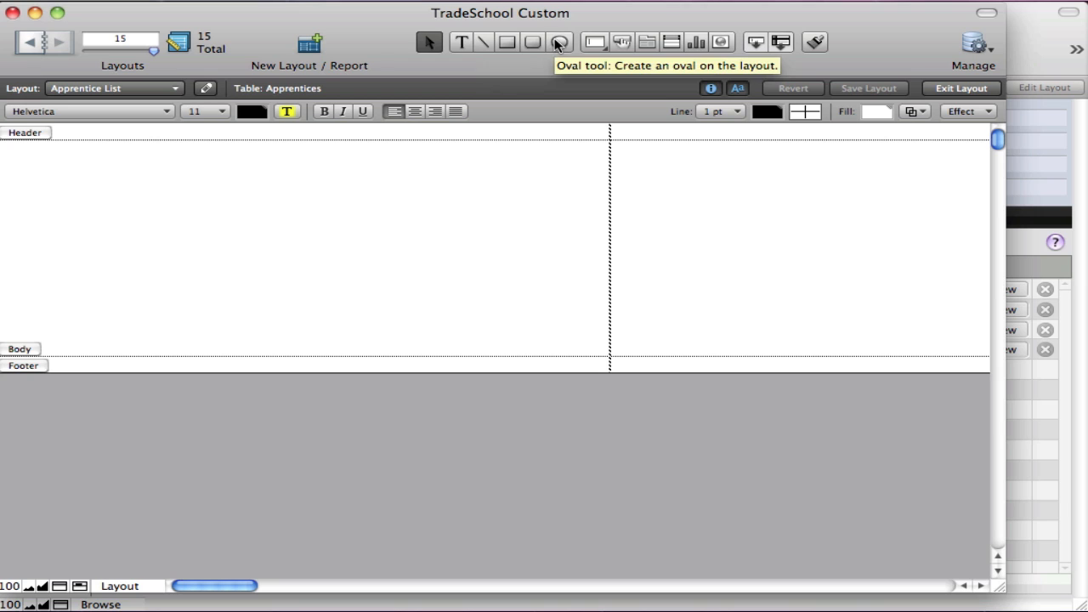
{"action": "left_click", "coordinate": [462, 42]}
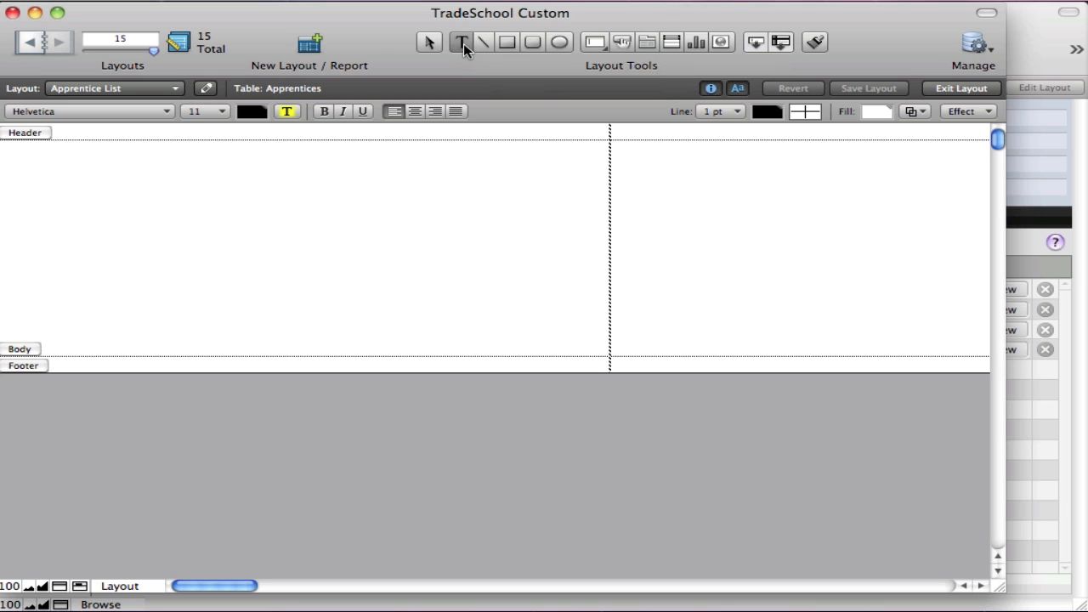
{"action": "left_click", "coordinate": [219, 183]}
{"action": "type", "text": "Type some text"}
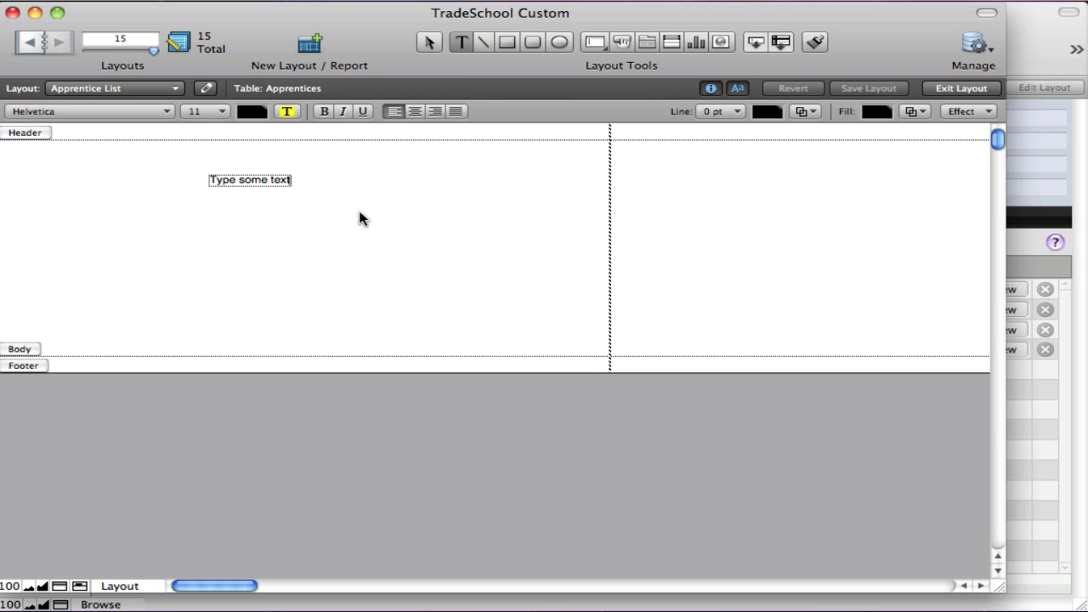
{"action": "key", "text": "Escape"}
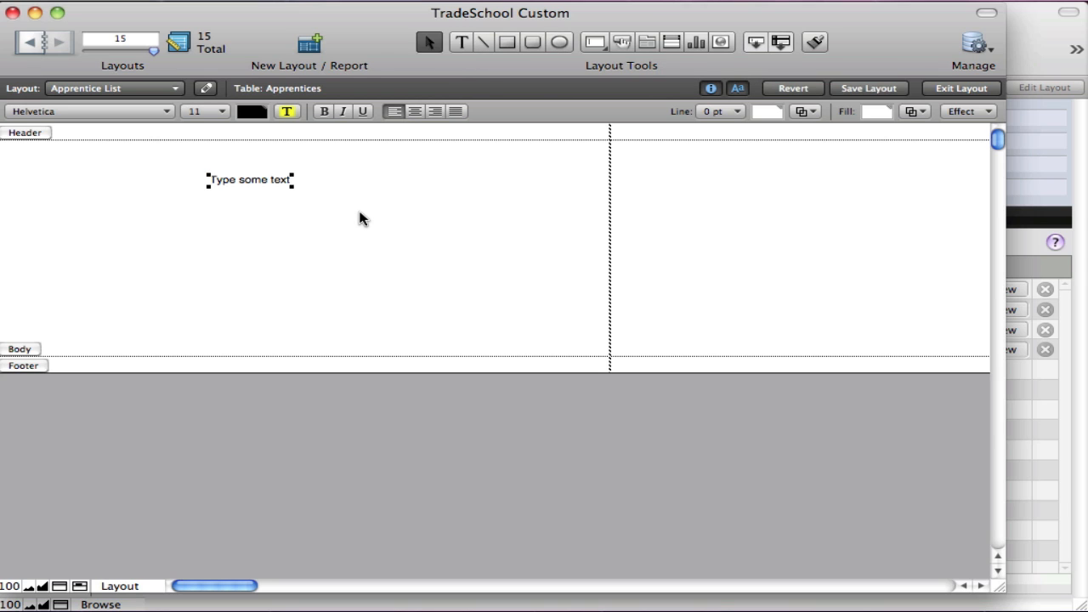
{"action": "left_click", "coordinate": [598, 44]}
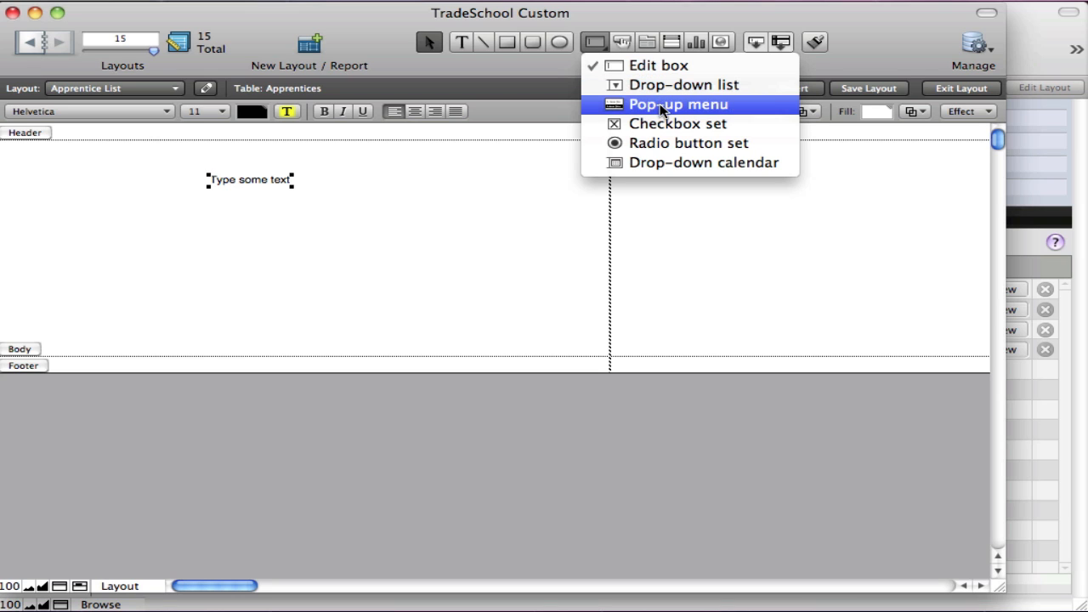
{"action": "left_click", "coordinate": [503, 210]}
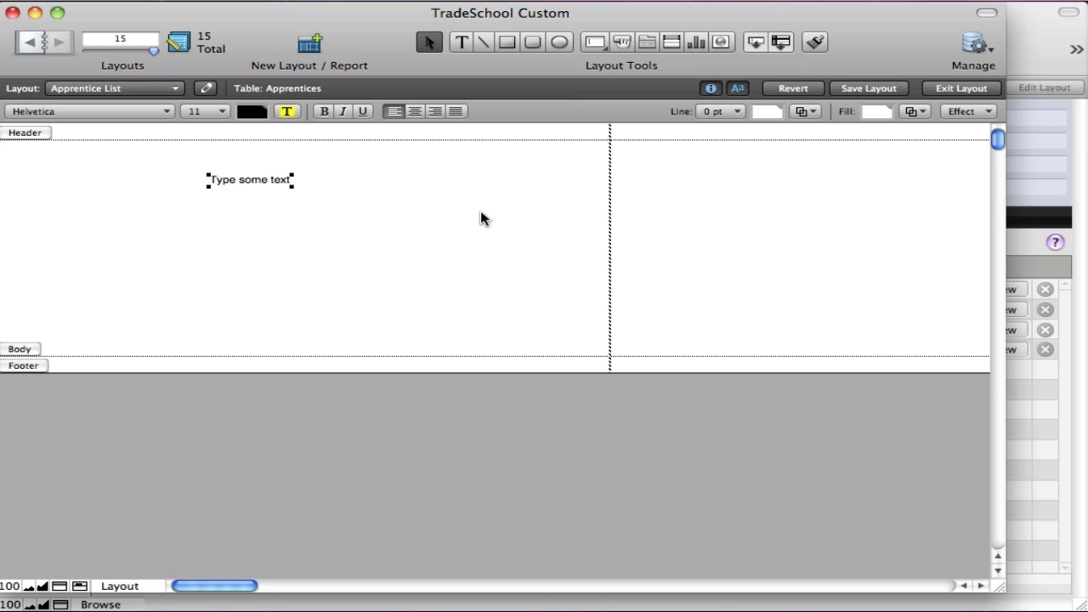
Step: Draw a tab control in the layout body with two tabs named 1 and 2
{"action": "left_click", "coordinate": [646, 45]}
{"action": "mouse_move", "coordinate": [137, 169]}
{"action": "left_mouse_down"}
{"action": "mouse_move", "coordinate": [371, 327]}
{"action": "mouse_move", "coordinate": [430, 322]}
{"action": "left_mouse_up"}
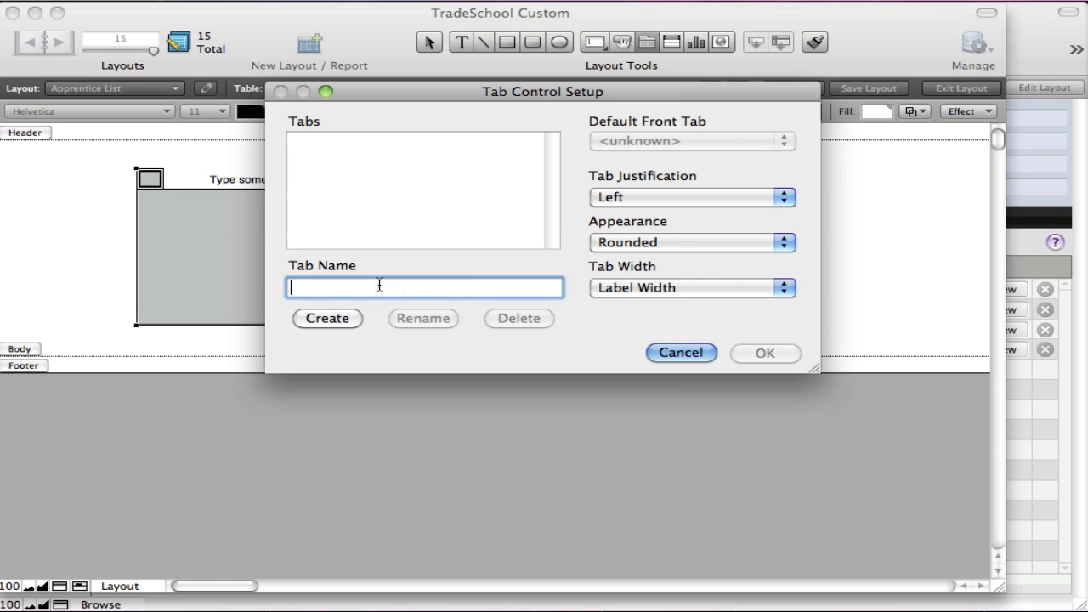
{"action": "type", "text": "1"}
{"action": "key", "text": "Return"}
{"action": "type", "text": "2"}
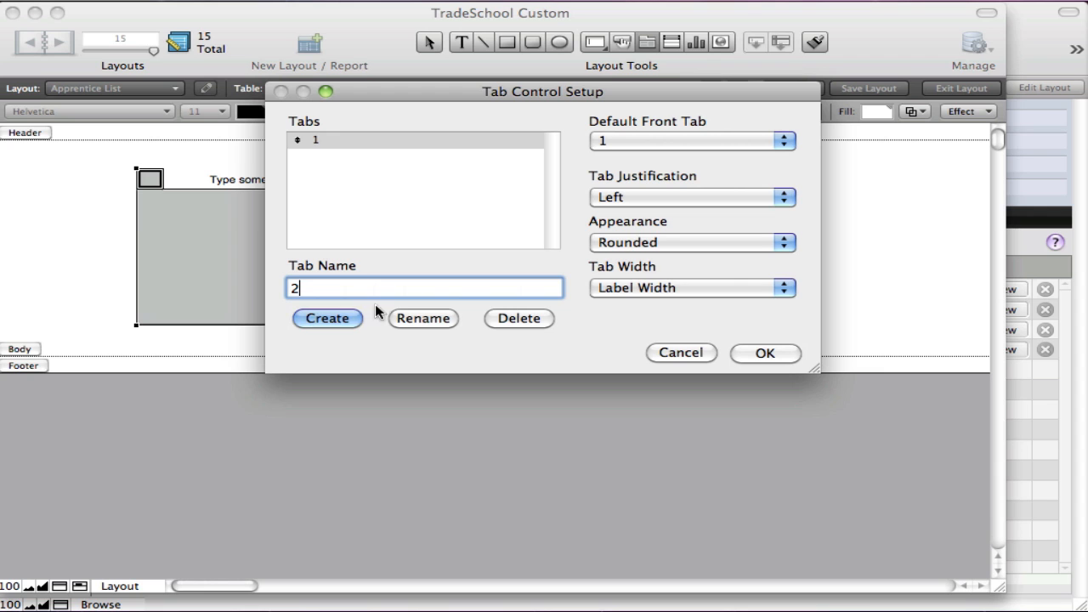
{"action": "left_click", "coordinate": [336, 317]}
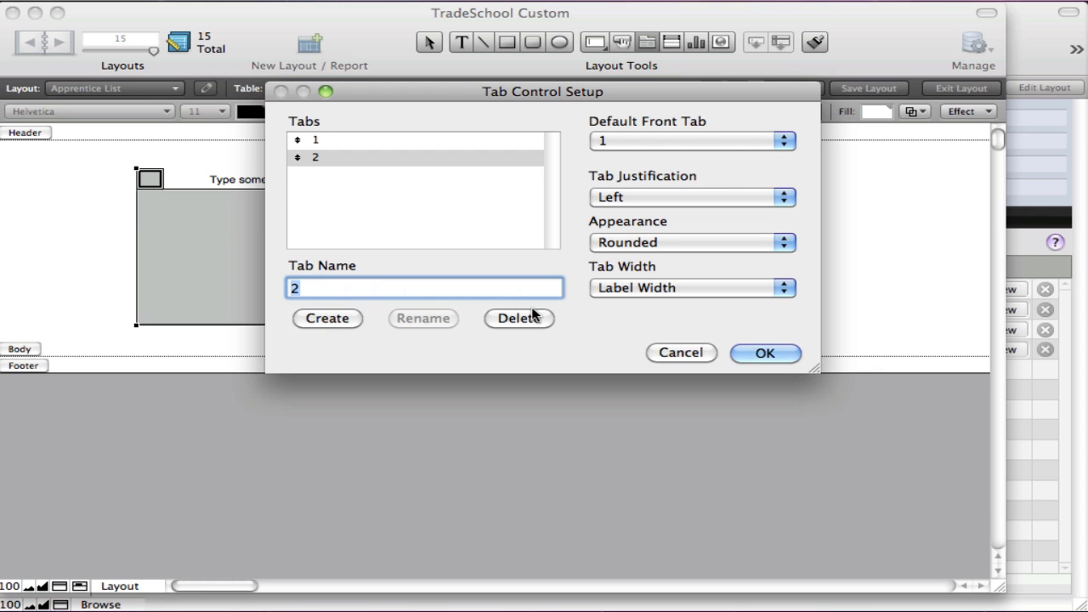
{"action": "left_click", "coordinate": [738, 353]}
Step: Place the "Type some text" label on tab 2 and switch between both tabs to check its placement
{"action": "left_click", "coordinate": [182, 156]}
{"action": "left_click", "coordinate": [172, 176]}
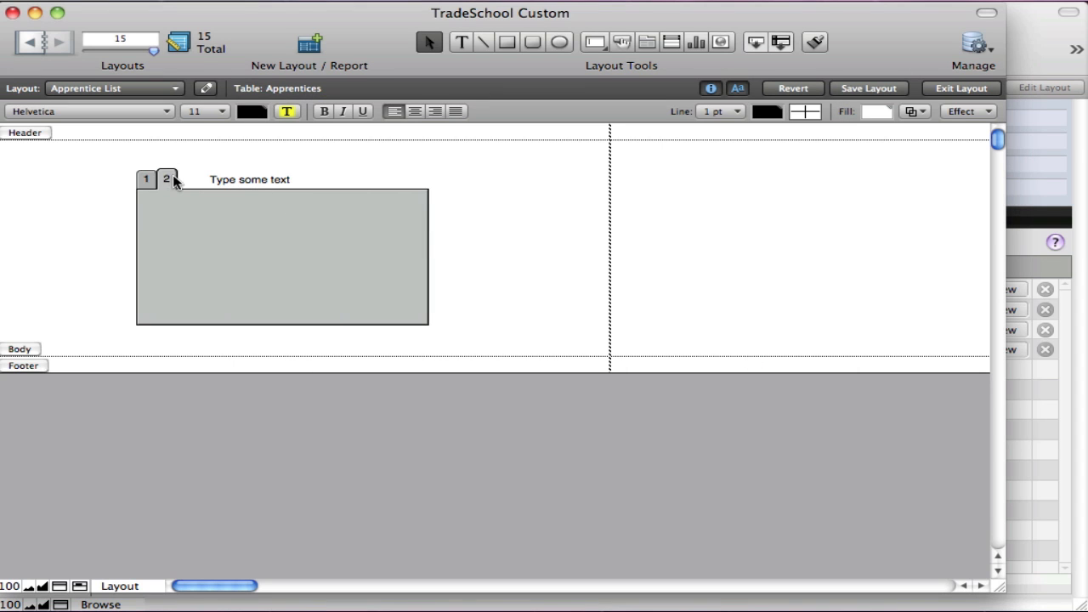
{"action": "left_click", "coordinate": [172, 178]}
{"action": "left_click", "coordinate": [142, 176]}
{"action": "left_click", "coordinate": [167, 178]}
{"action": "left_click_drag", "start_coordinate": [244, 178], "coordinate": [203, 206]}
{"action": "left_click", "coordinate": [151, 179]}
{"action": "left_click", "coordinate": [167, 181]}
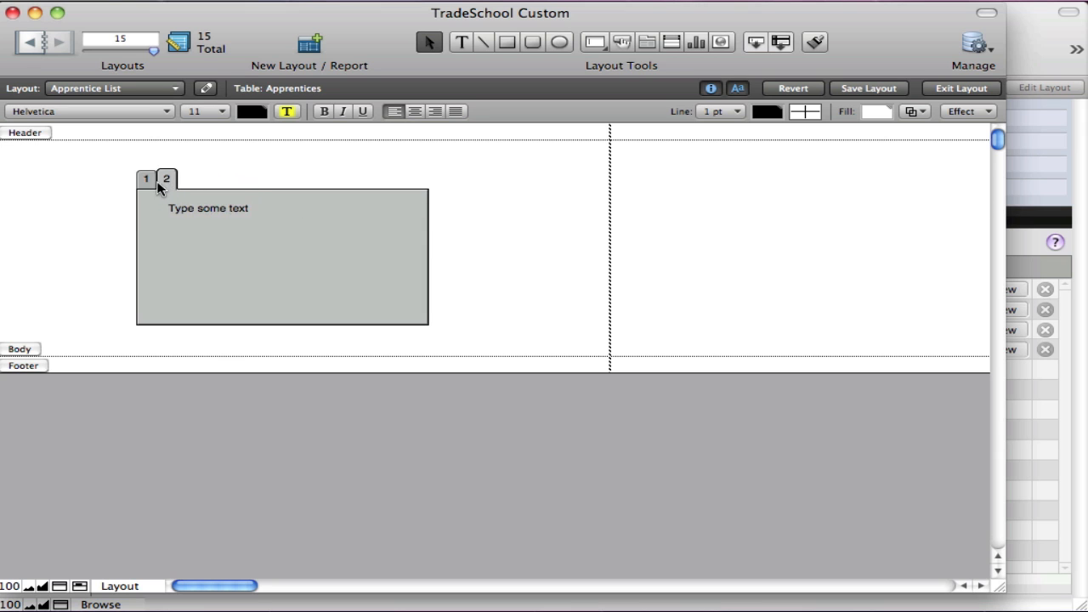
{"action": "left_click", "coordinate": [147, 179]}
Step: Save the layout changes, return to Browse mode and try switching between tabs 1 and 2
{"action": "left_click", "coordinate": [952, 88]}
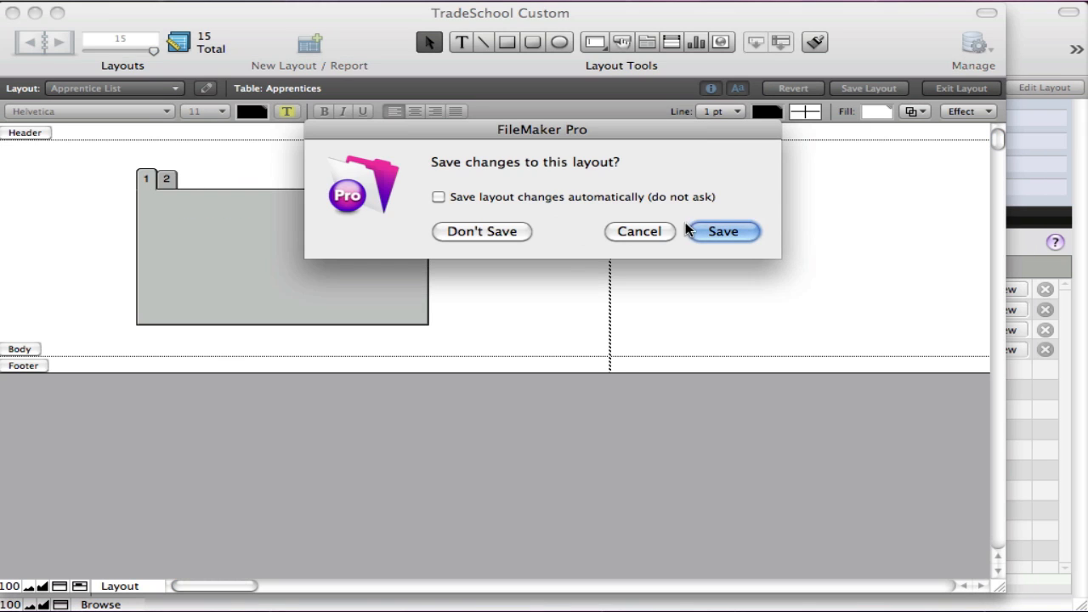
{"action": "left_click", "coordinate": [713, 230]}
{"action": "left_click", "coordinate": [165, 162]}
{"action": "left_click", "coordinate": [146, 157]}
{"action": "left_click", "coordinate": [167, 157]}
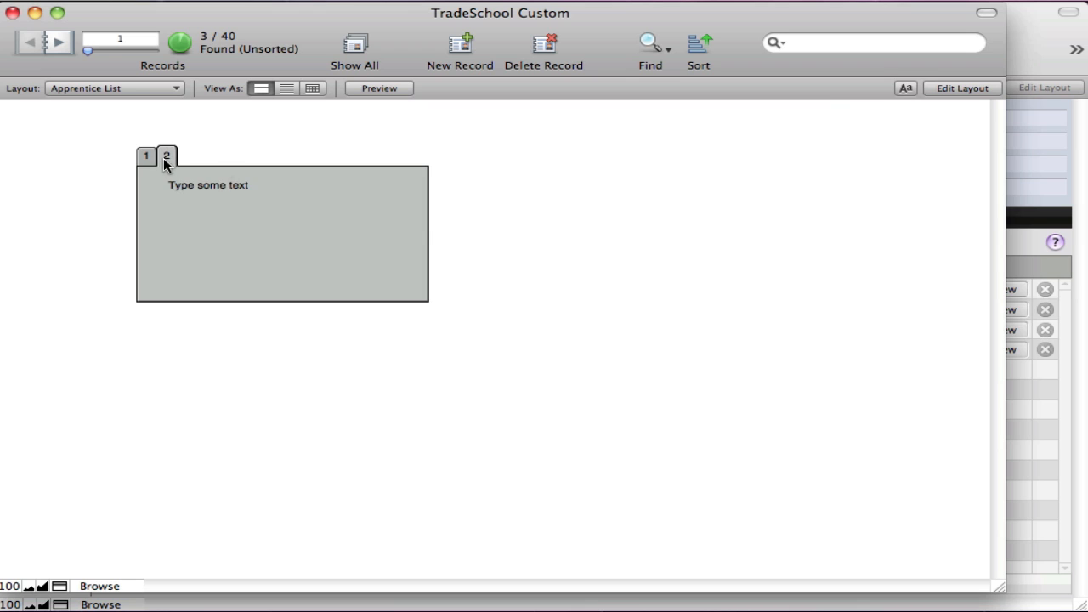
Step: Reopen the layout for editing and delete the tab control together with its text label
{"action": "left_click", "coordinate": [962, 89]}
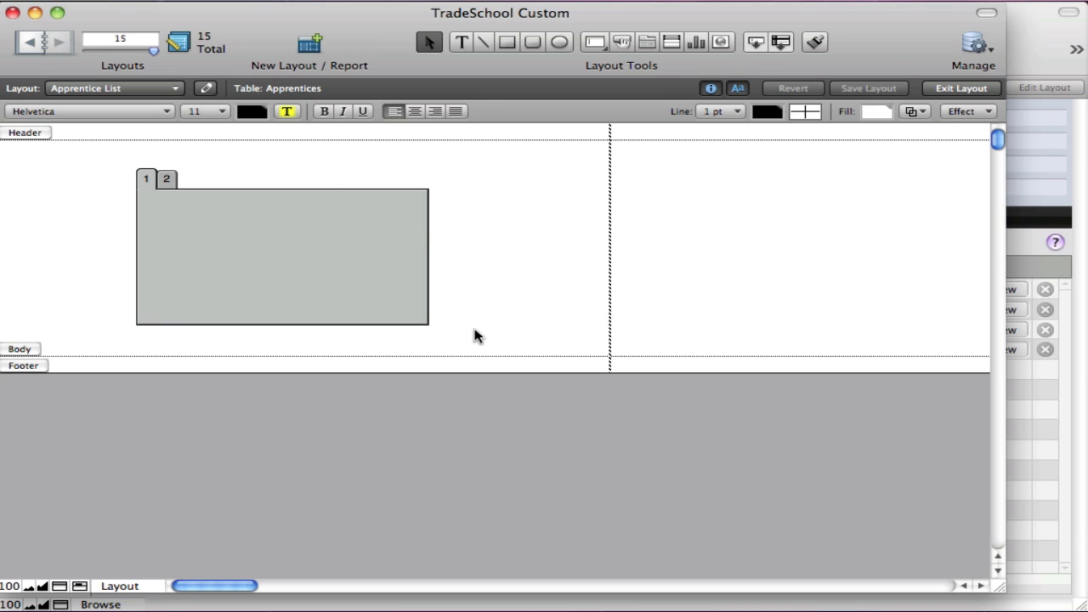
{"action": "left_click_drag", "start_coordinate": [473, 333], "coordinate": [129, 166]}
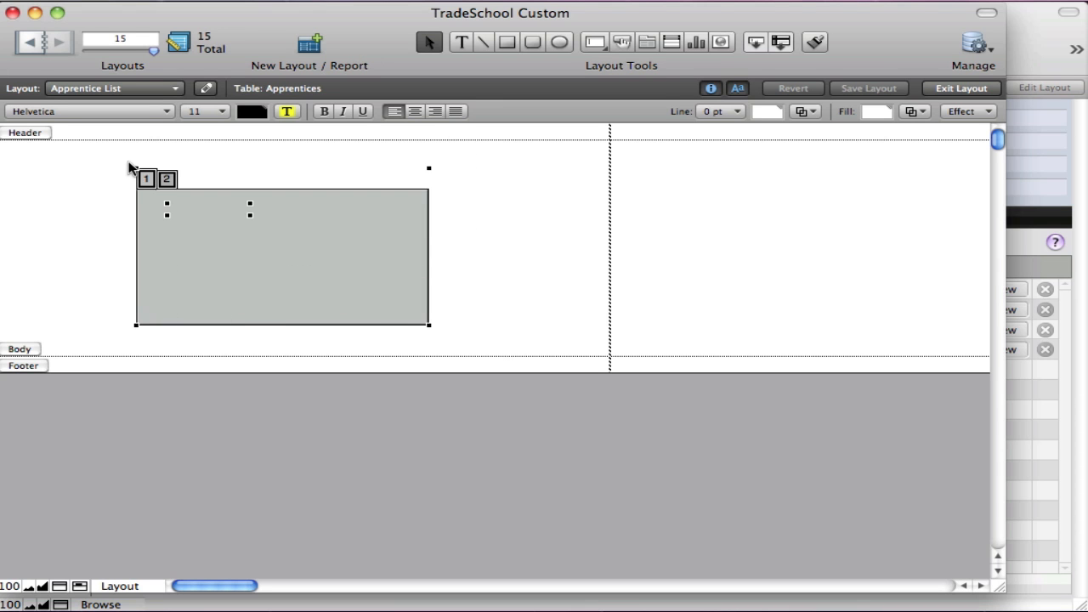
{"action": "key", "text": "Delete"}
{"action": "left_click", "coordinate": [729, 229]}
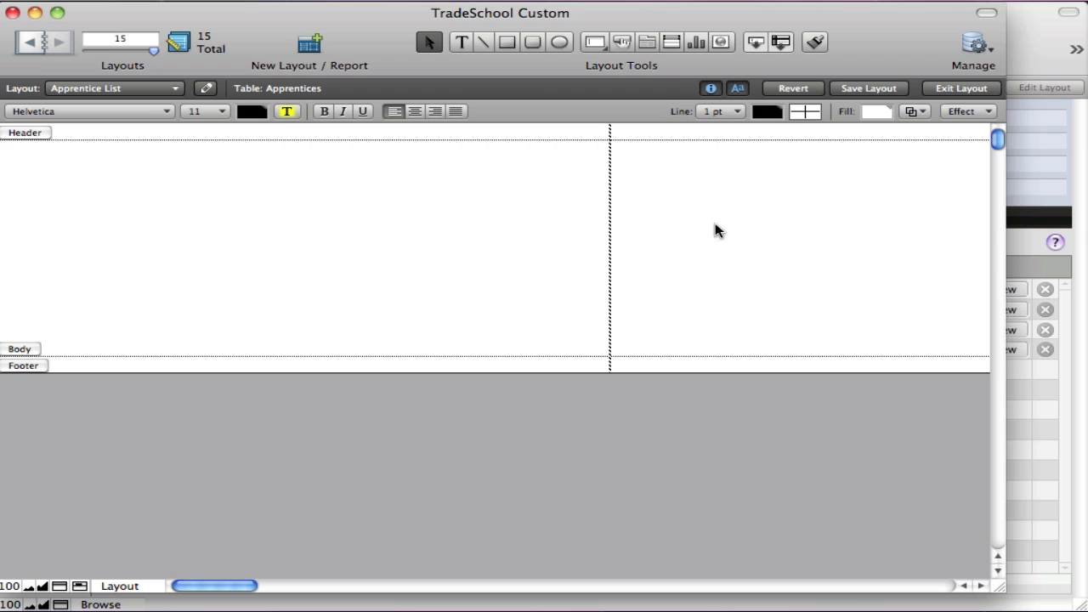
Step: Draw a portal in the layout body that shows related records from Apprentices_Advancements xApprentice ID
{"action": "left_click", "coordinate": [672, 43]}
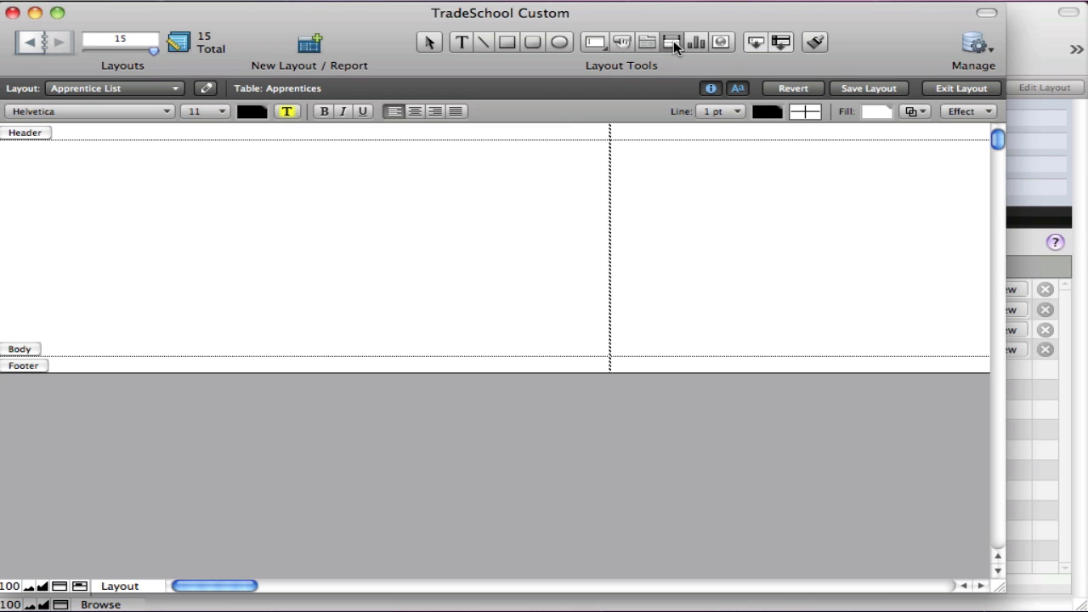
{"action": "mouse_move", "coordinate": [153, 157]}
{"action": "left_mouse_down"}
{"action": "mouse_move", "coordinate": [272, 235]}
{"action": "mouse_move", "coordinate": [575, 317]}
{"action": "left_mouse_up"}
{"action": "left_click", "coordinate": [593, 126]}
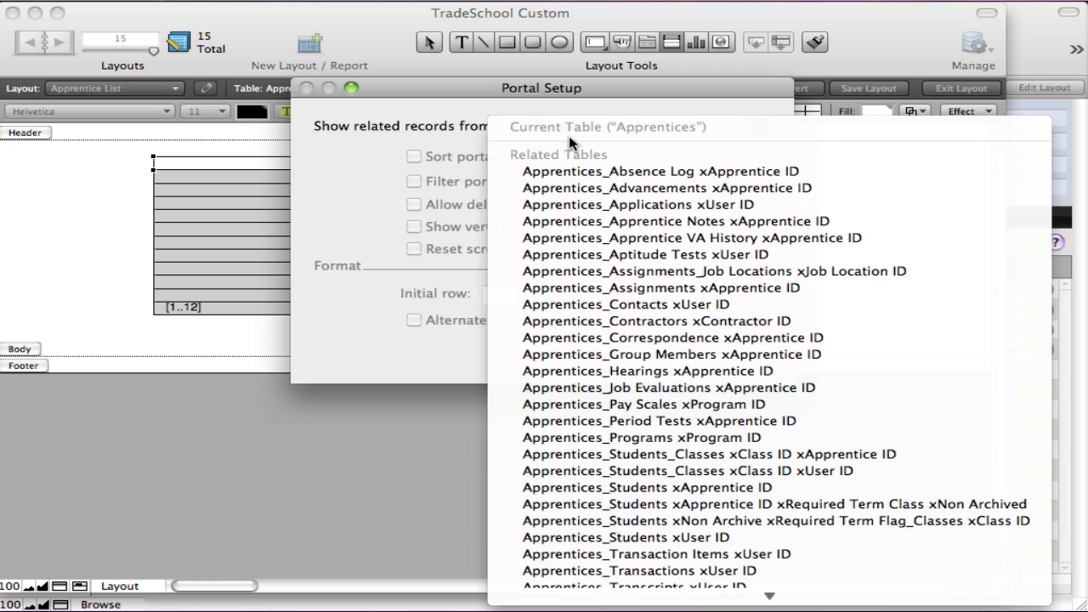
{"action": "left_click", "coordinate": [565, 186]}
{"action": "left_click", "coordinate": [723, 351]}
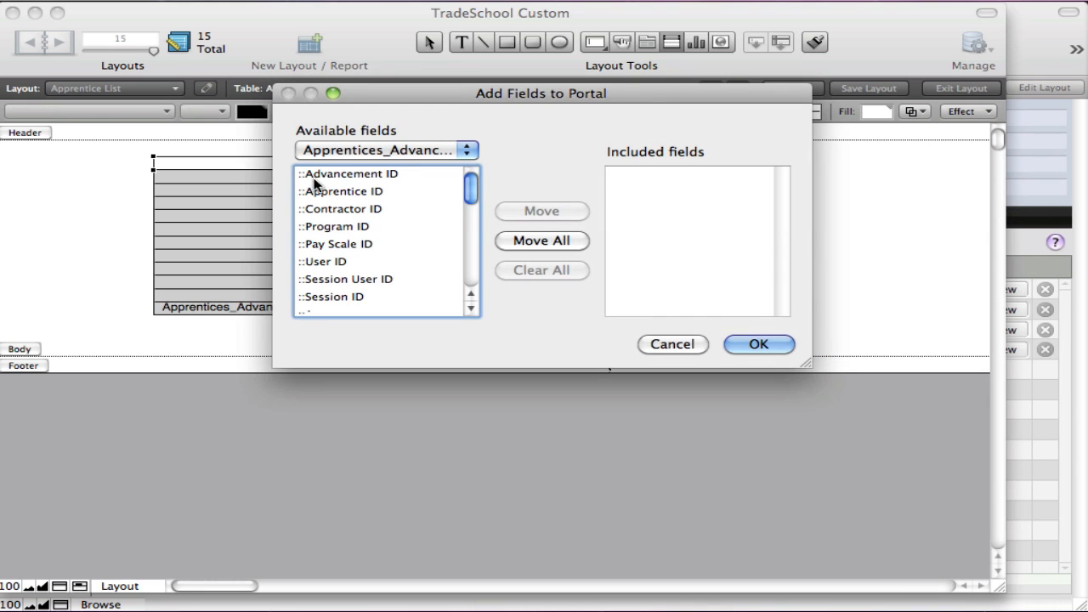
Step: Add the Advance Date, Pay Period and Pay Rate fields to the portal
{"action": "scroll", "coordinate": [374, 260], "scroll_direction": "down", "scroll_amount": 1}
{"action": "scroll", "coordinate": [375, 260], "scroll_direction": "down", "scroll_amount": 11}
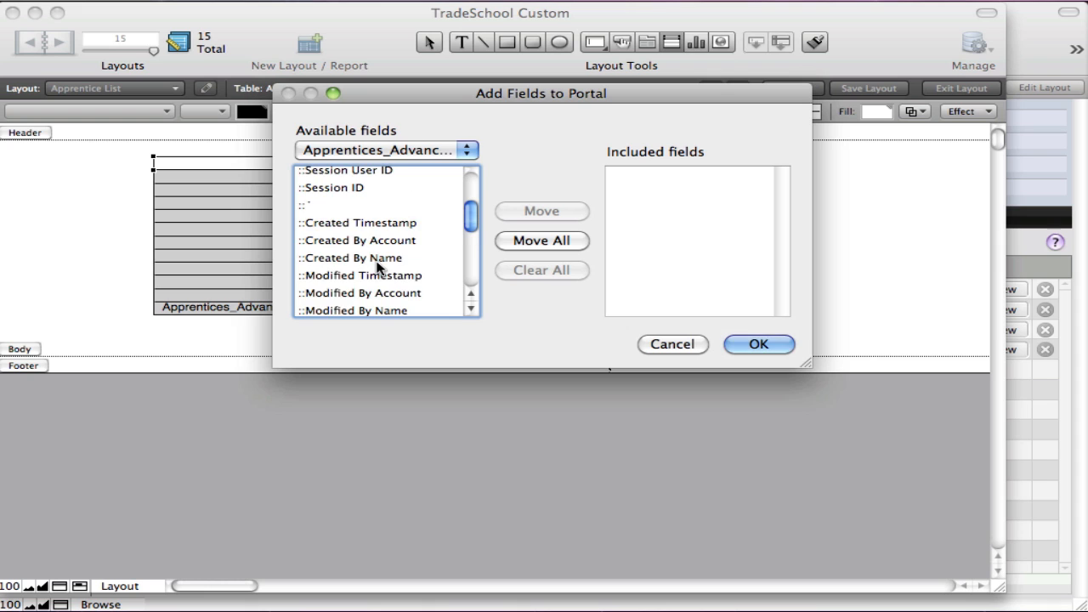
{"action": "double_click", "coordinate": [369, 250]}
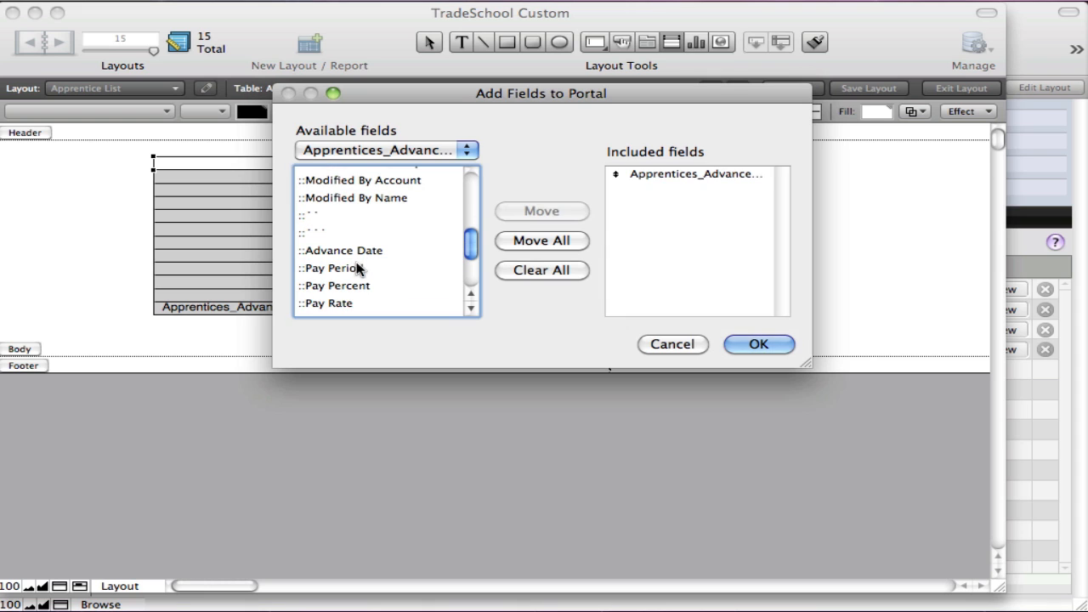
{"action": "double_click", "coordinate": [357, 269]}
{"action": "double_click", "coordinate": [357, 304]}
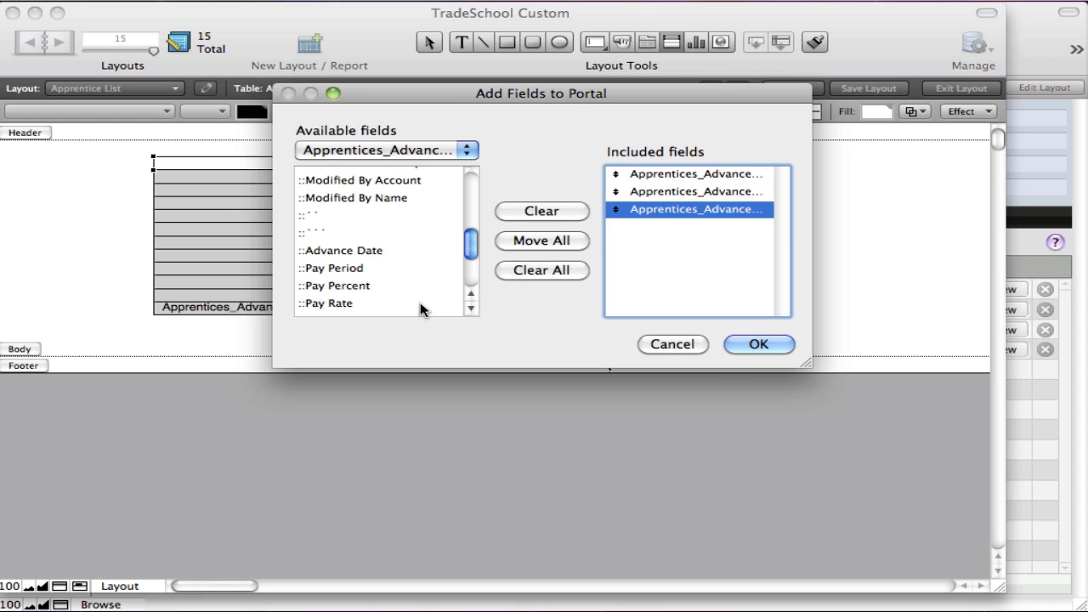
{"action": "left_click", "coordinate": [755, 343]}
Step: Save the layout, return to Browse mode and page through the found records to check the portal's advancements
{"action": "left_click", "coordinate": [971, 93]}
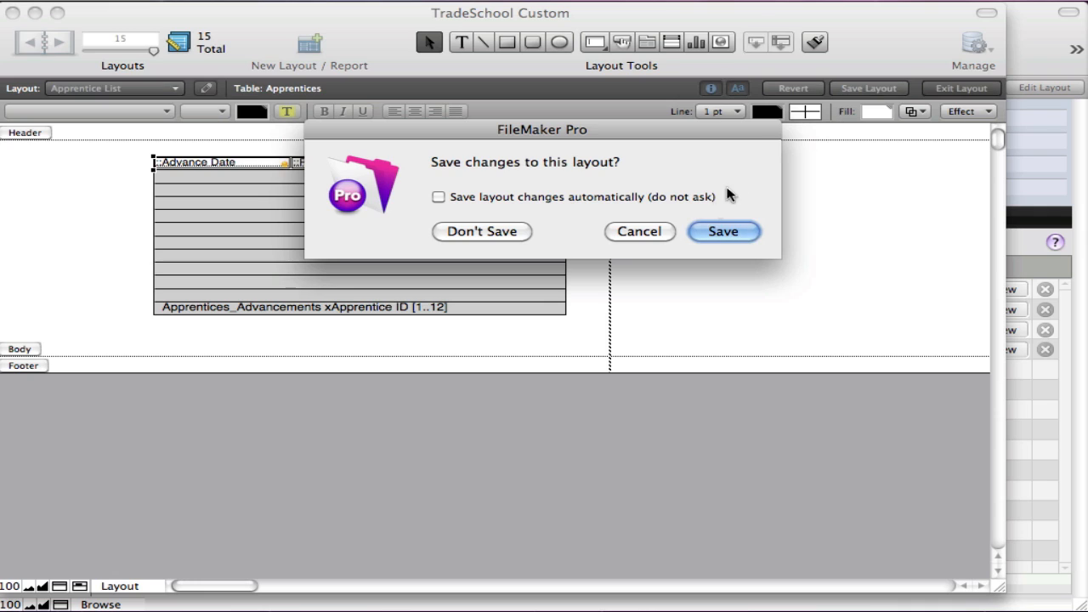
{"action": "left_click", "coordinate": [719, 230]}
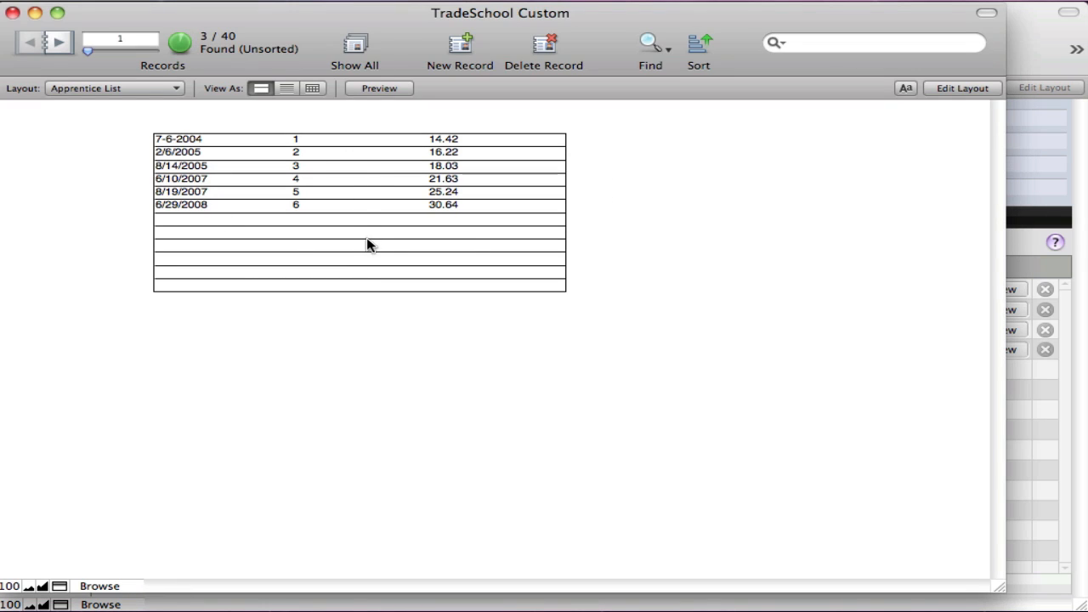
{"action": "left_click", "coordinate": [51, 46]}
{"action": "left_click", "coordinate": [51, 49]}
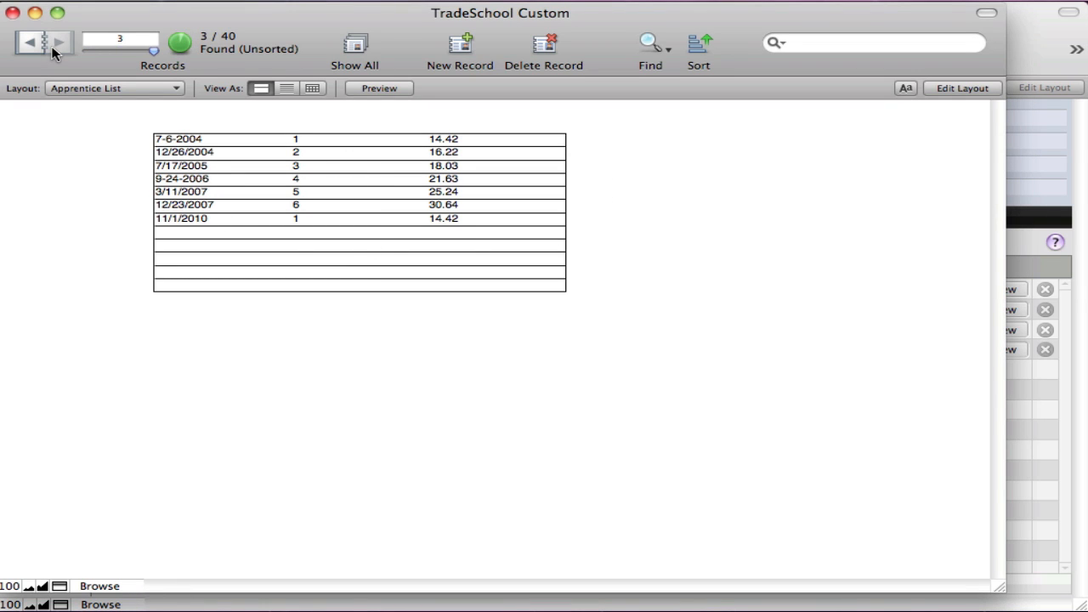
{"action": "left_click", "coordinate": [27, 45]}
{"action": "left_click", "coordinate": [26, 45]}
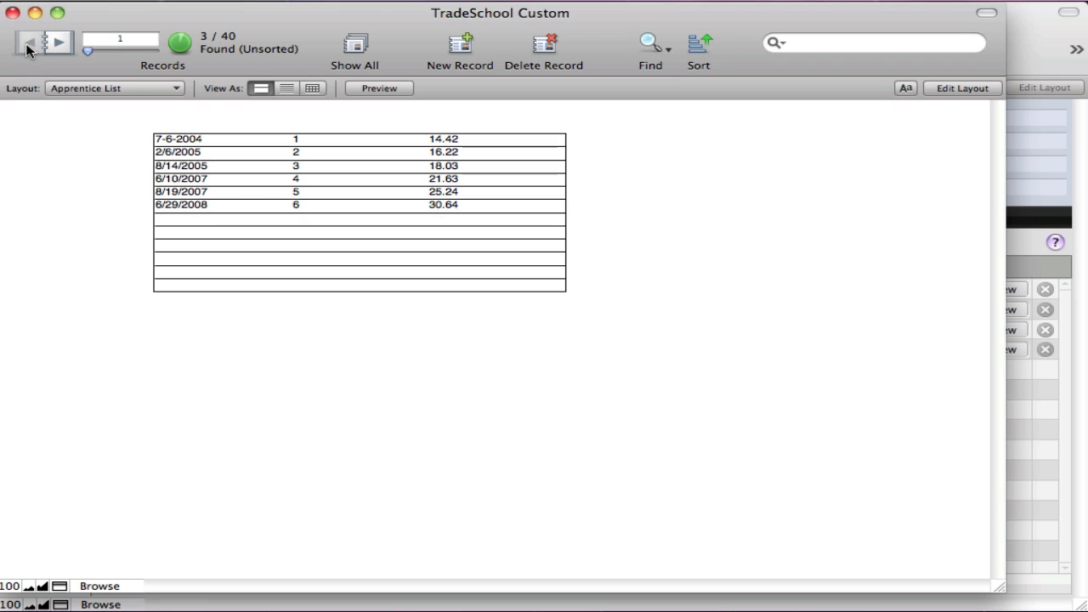
Step: Return to Layout mode and delete the advancements portal with all its fields
{"action": "left_click", "coordinate": [272, 2]}
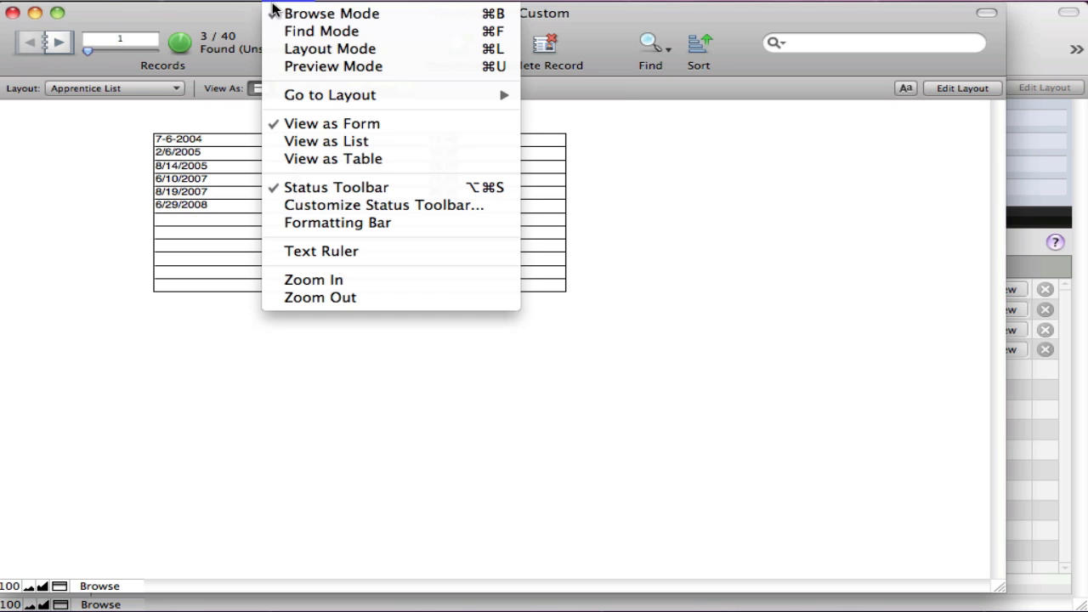
{"action": "left_click", "coordinate": [278, 45]}
{"action": "left_click_drag", "start_coordinate": [618, 328], "coordinate": [121, 150]}
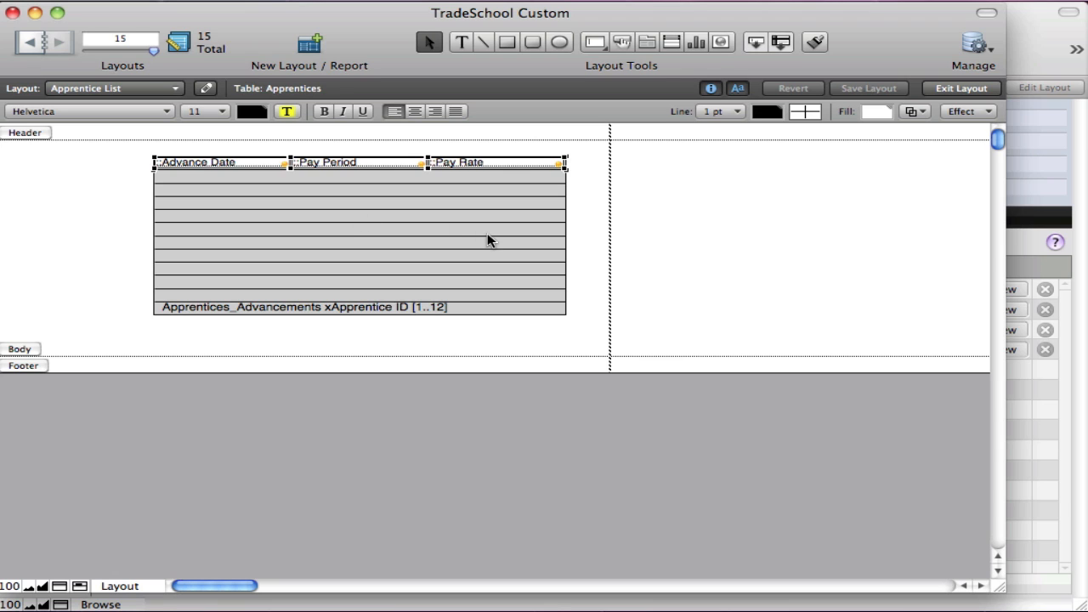
{"action": "key", "text": "Delete"}
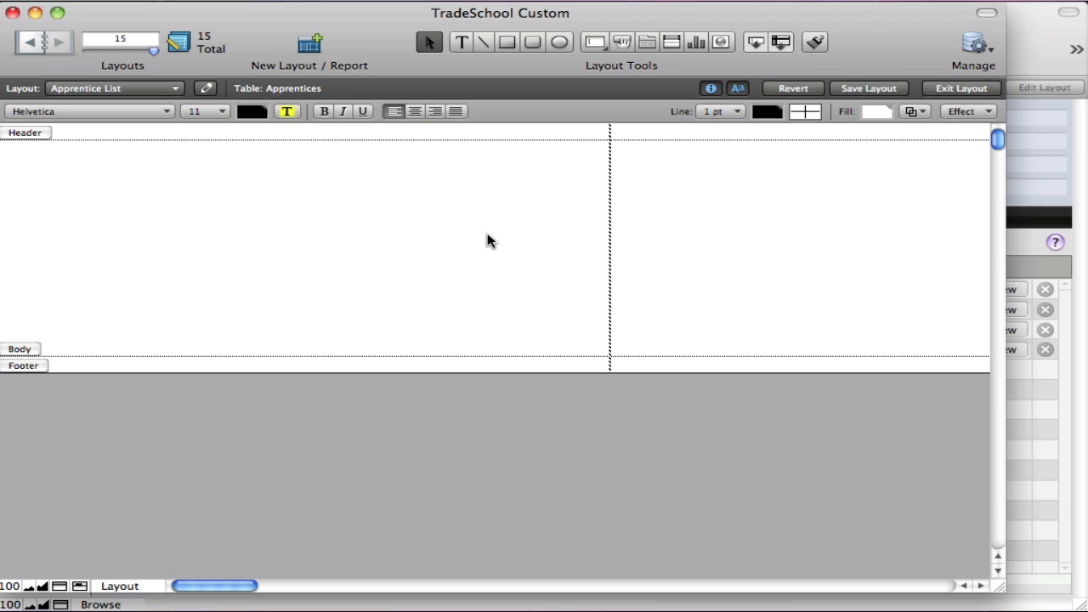
{"action": "left_click", "coordinate": [695, 42]}
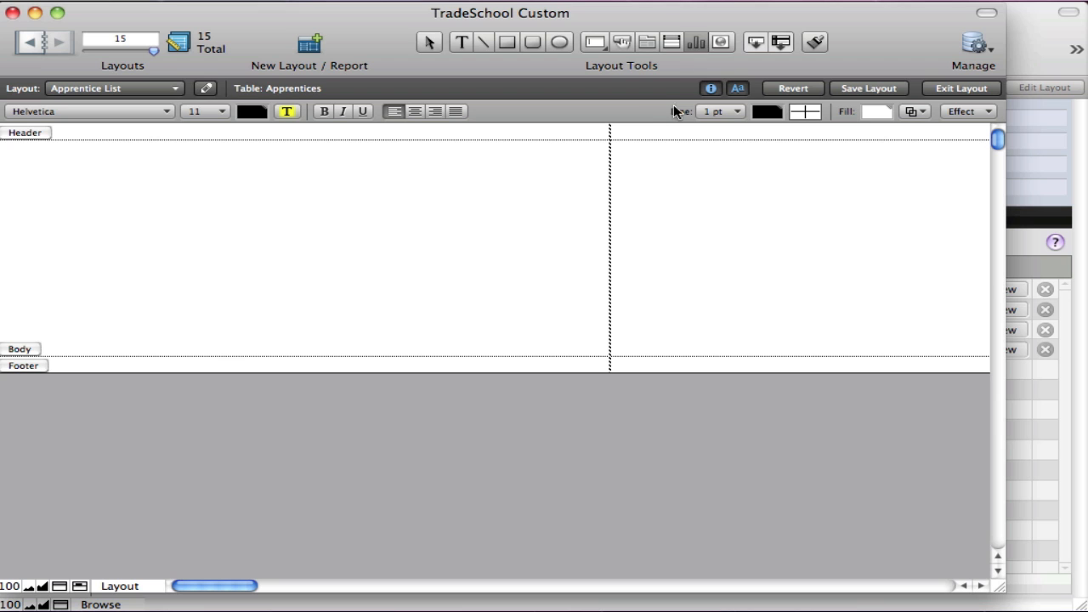
{"action": "left_click_drag", "start_coordinate": [236, 163], "coordinate": [512, 318]}
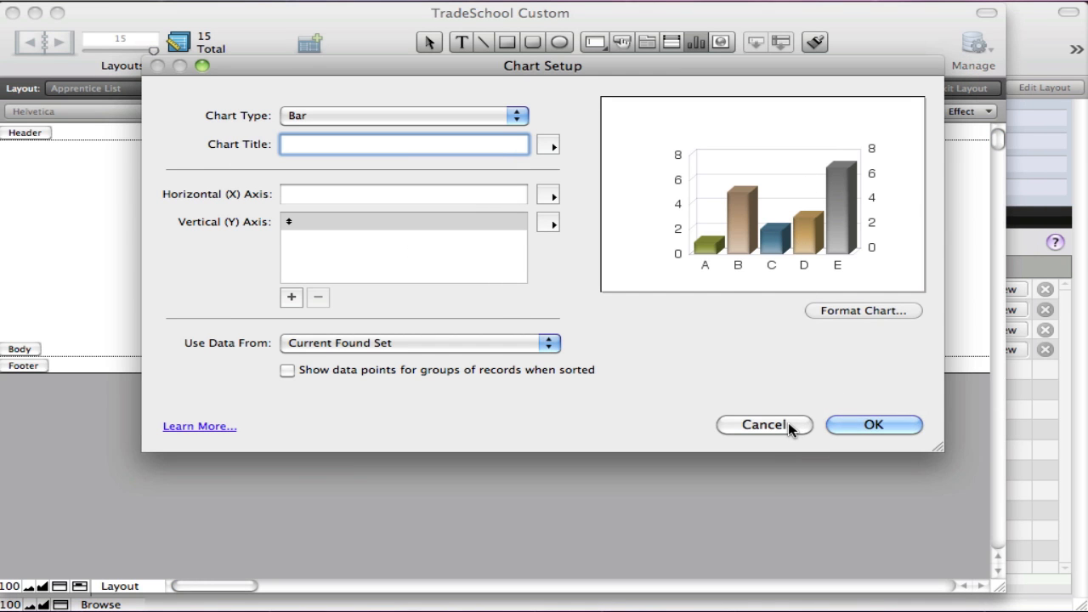
{"action": "left_click", "coordinate": [788, 425]}
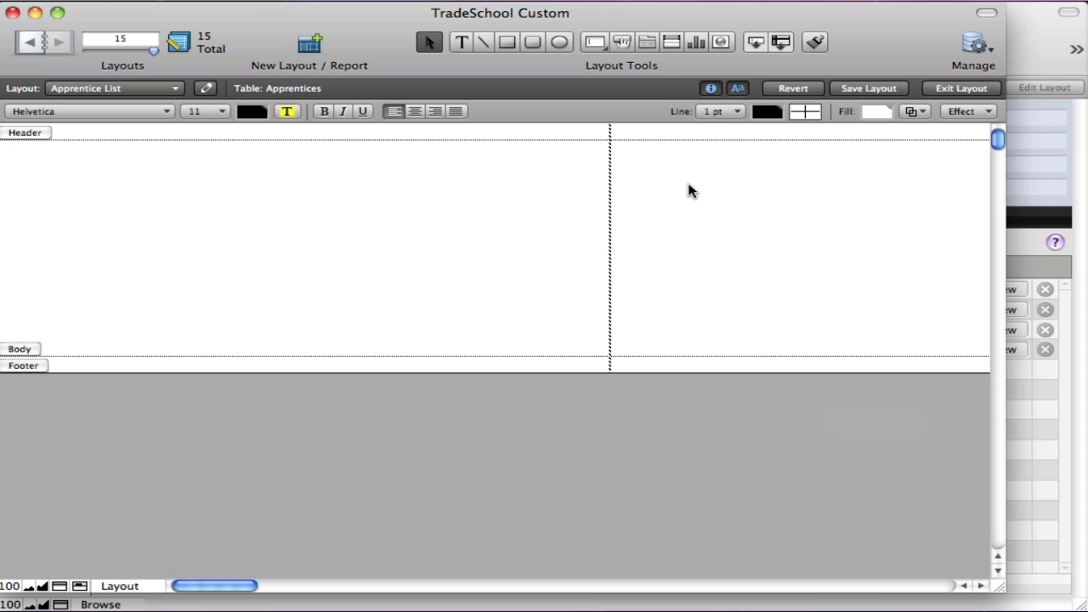
Step: Draw a Google Maps (US) web viewer in the layout body, put the text Apprentice List at its upper-left corner, and save the layout
{"action": "left_click", "coordinate": [722, 43]}
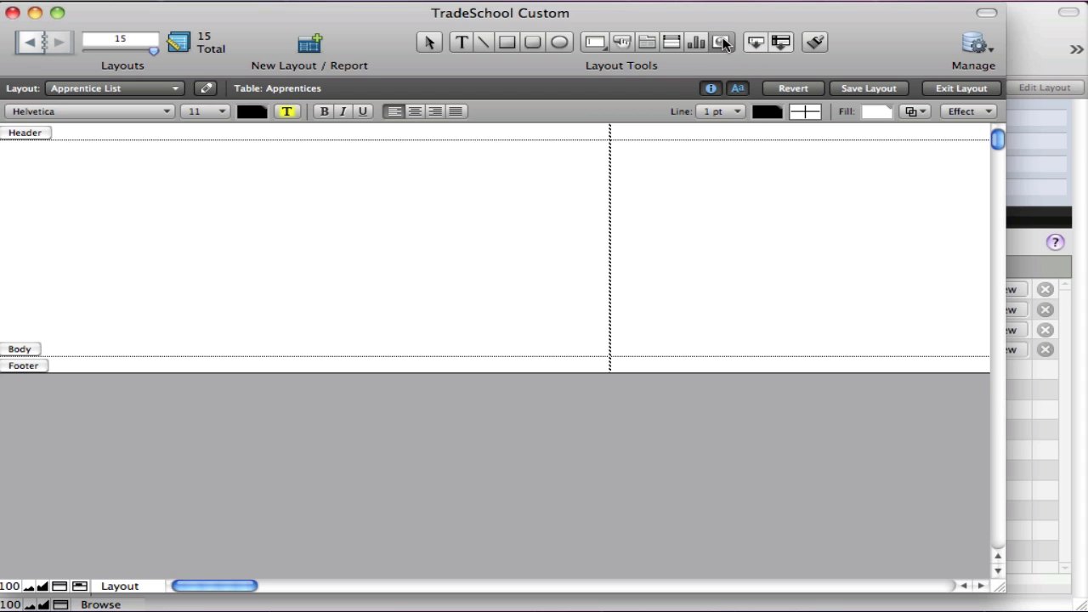
{"action": "left_click_drag", "start_coordinate": [168, 153], "coordinate": [618, 349]}
{"action": "left_click", "coordinate": [782, 535]}
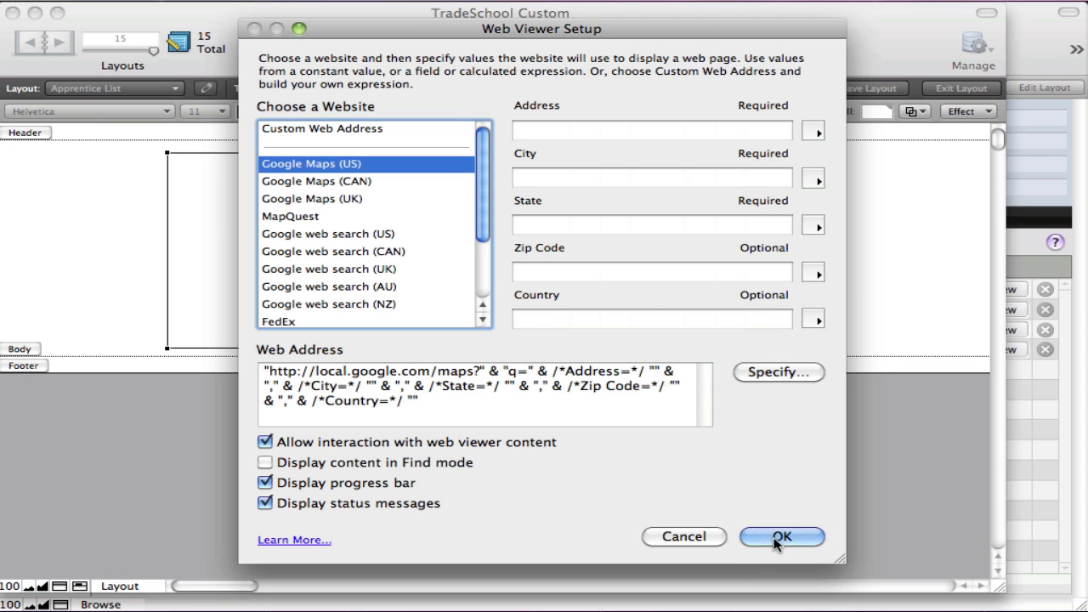
{"action": "key", "text": "super+s"}
{"action": "type", "text": "Apprentice List"}
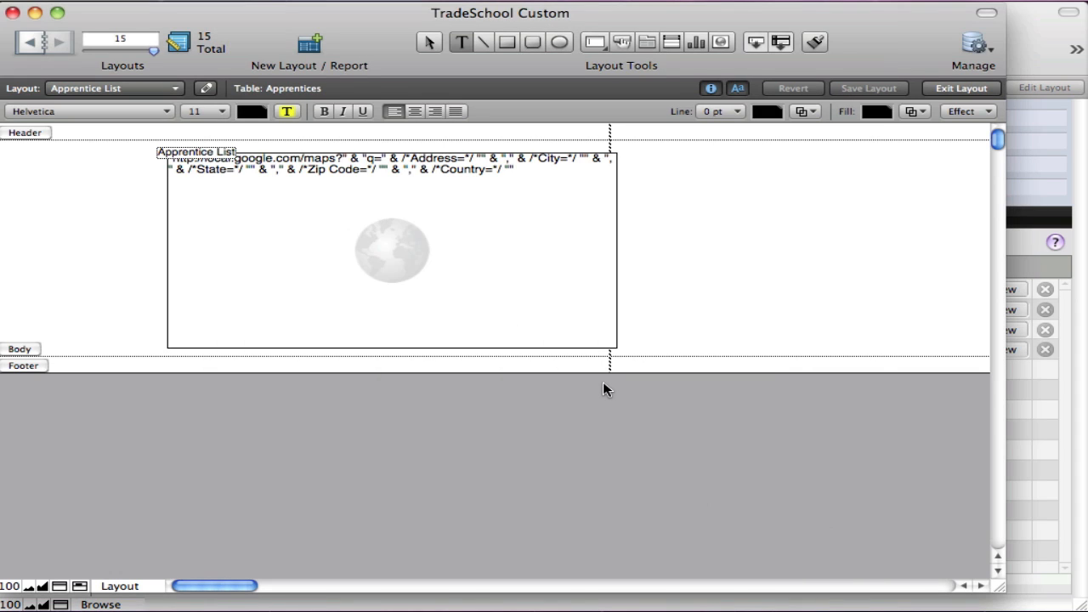
Step: Switch to Browse mode and view the map page in the web viewer
{"action": "left_click", "coordinate": [827, 214]}
{"action": "key", "text": "super+b"}
{"action": "left_click", "coordinate": [718, 229]}
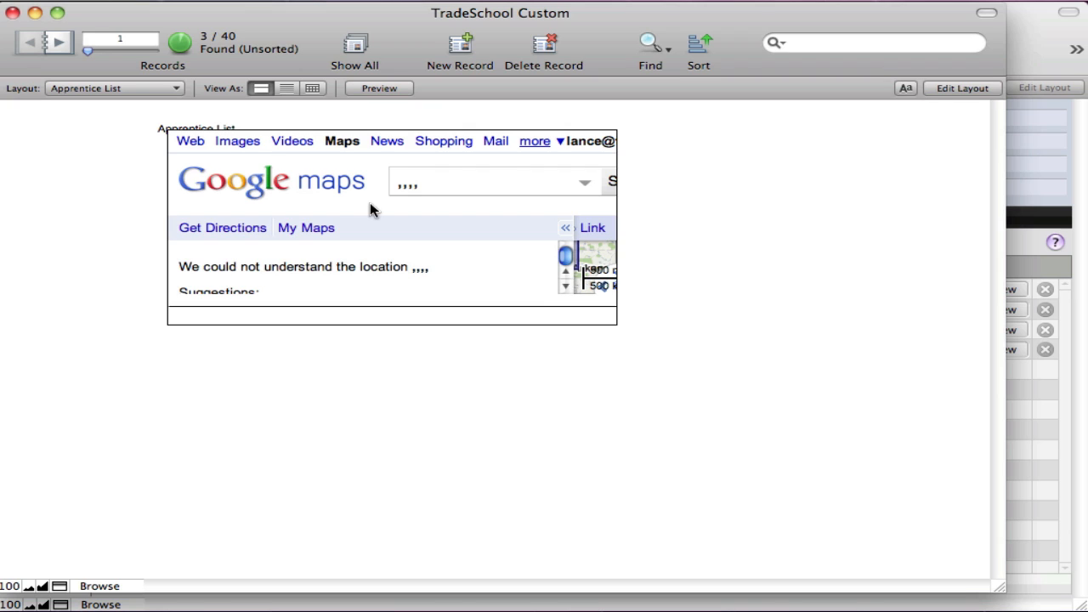
Step: Return to Layout mode, delete the Apprentice List text and the web viewer, and save the layout
{"action": "key", "text": "super+l"}
{"action": "left_click", "coordinate": [165, 155]}
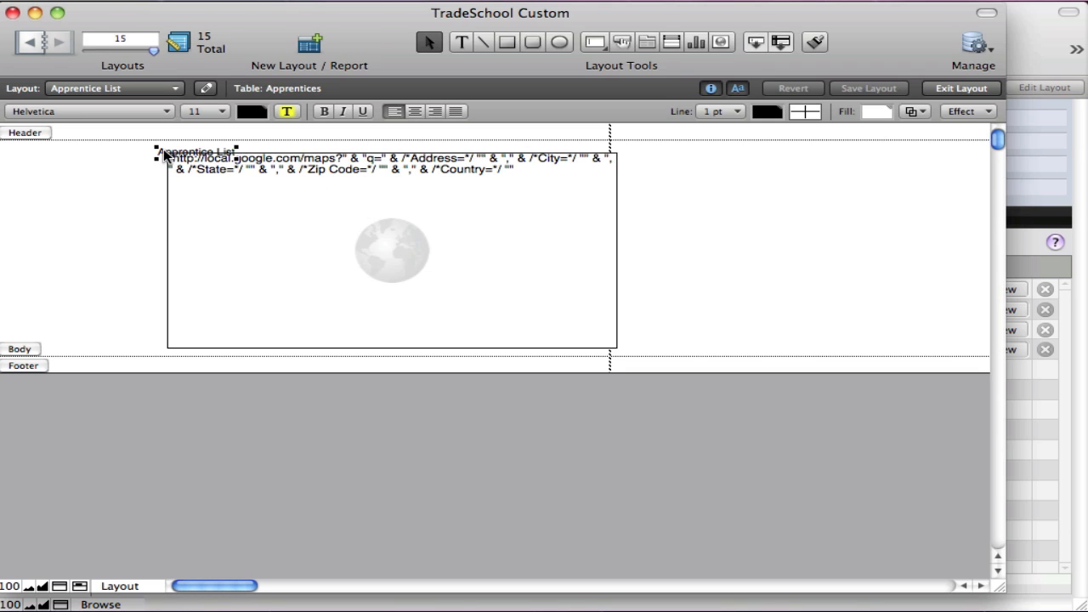
{"action": "key", "text": "Delete"}
{"action": "left_click", "coordinate": [307, 194]}
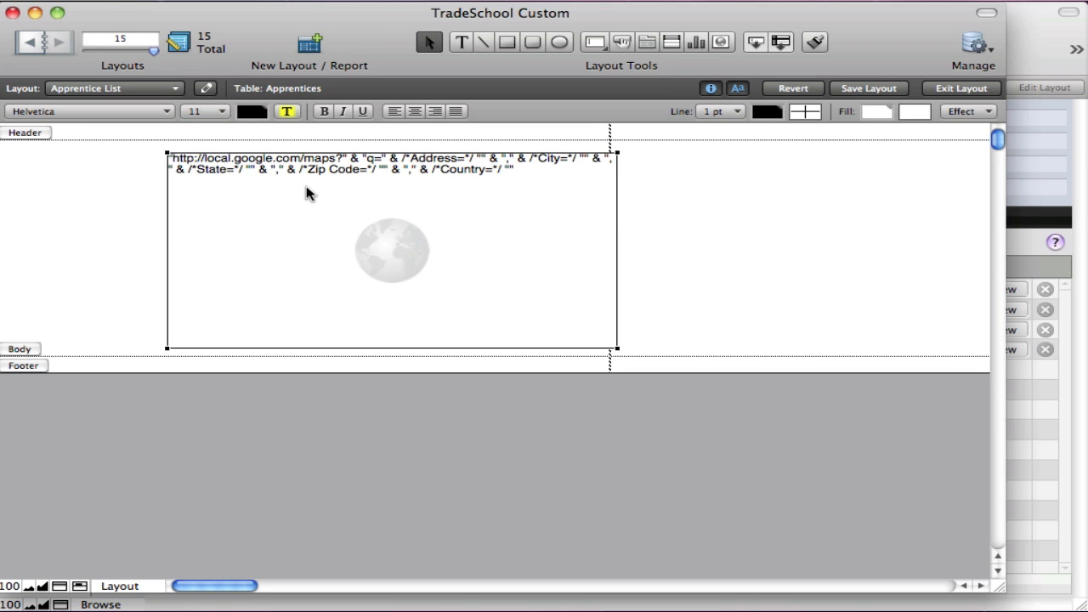
{"action": "key", "text": "Delete"}
{"action": "key", "text": "super+s"}
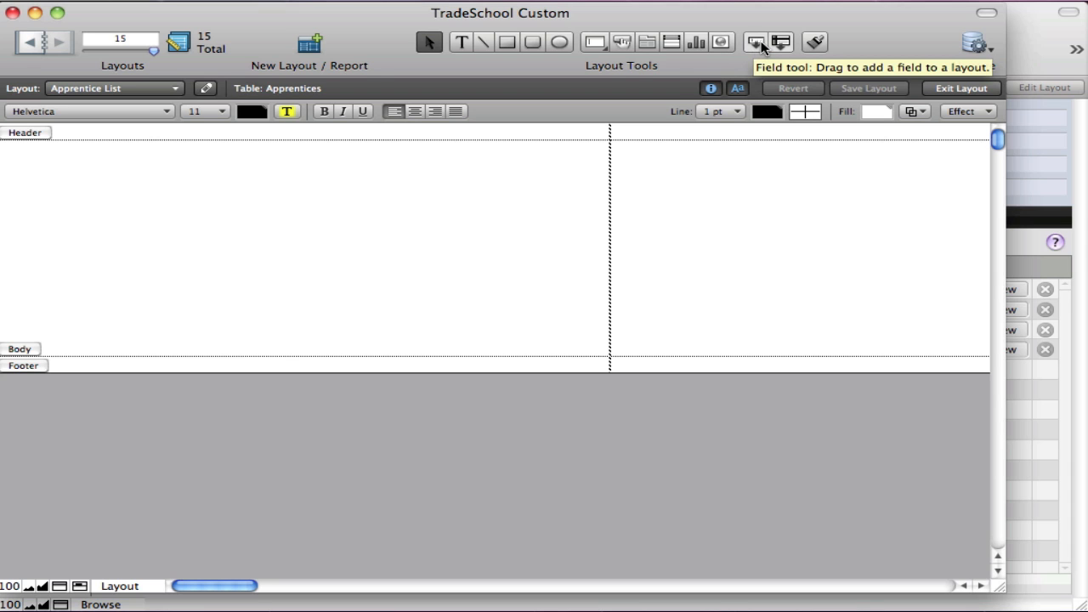
Step: Place the Name First field from the Apprentices table at the upper left of the layout body and create its label
{"action": "left_click_drag", "start_coordinate": [762, 45], "coordinate": [85, 155]}
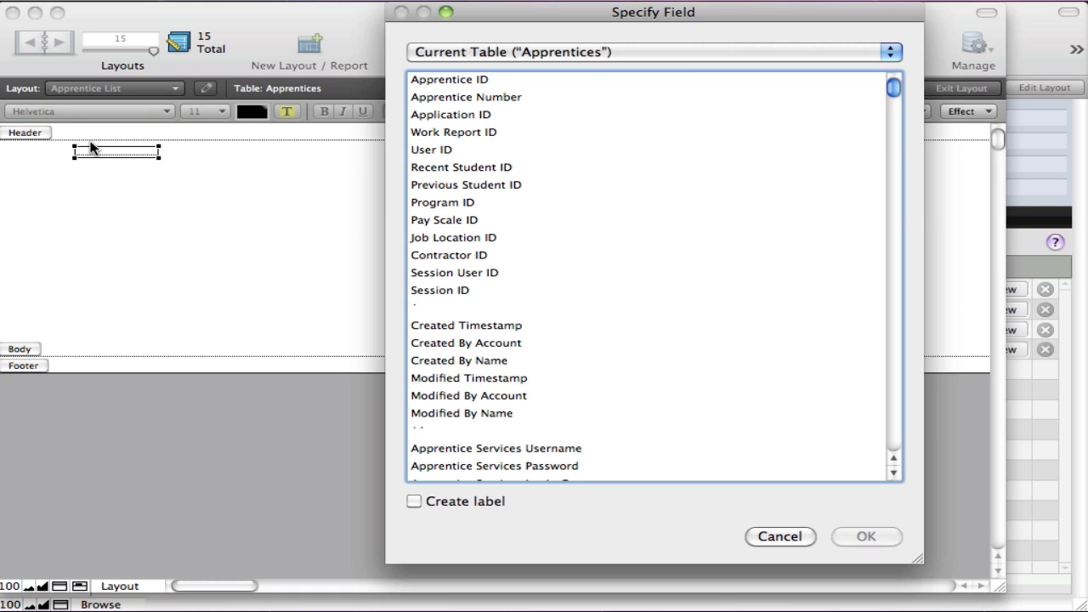
{"action": "scroll", "coordinate": [650, 329], "scroll_direction": "down", "scroll_amount": 5}
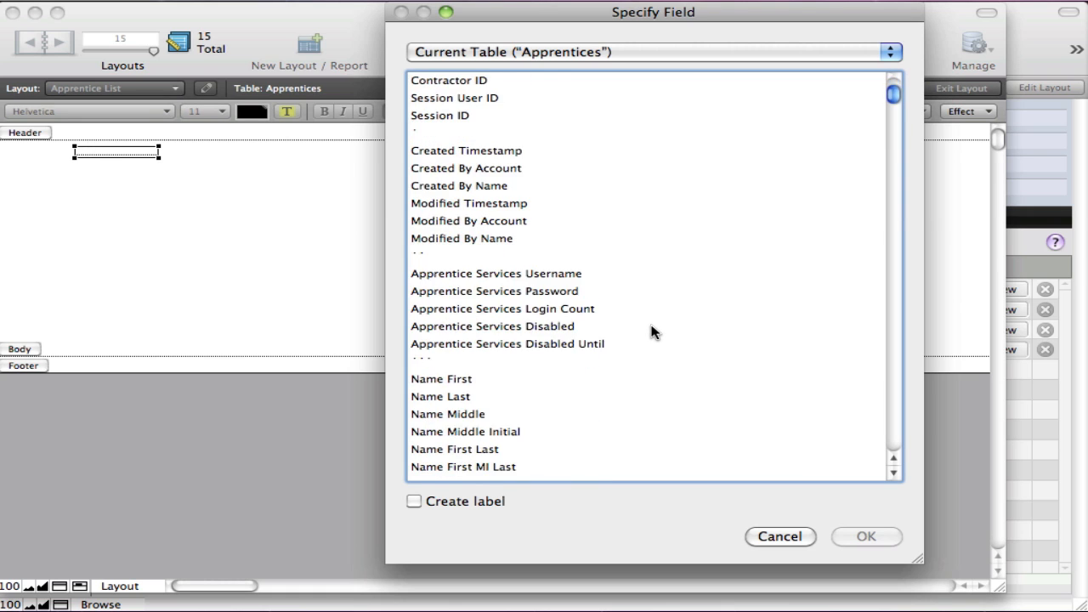
{"action": "double_click", "coordinate": [438, 297]}
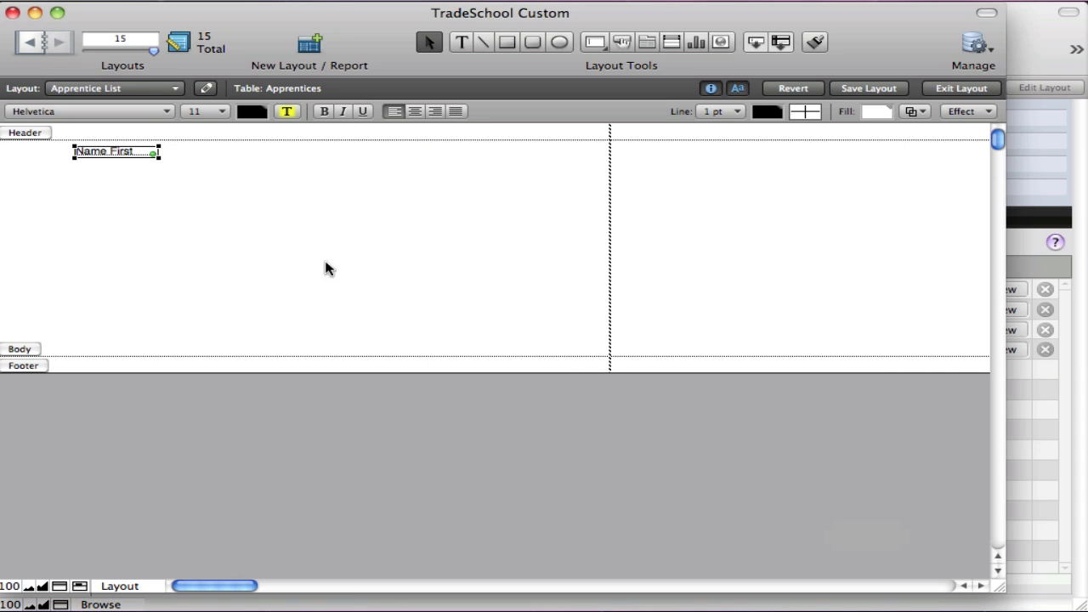
{"action": "double_click", "coordinate": [120, 155]}
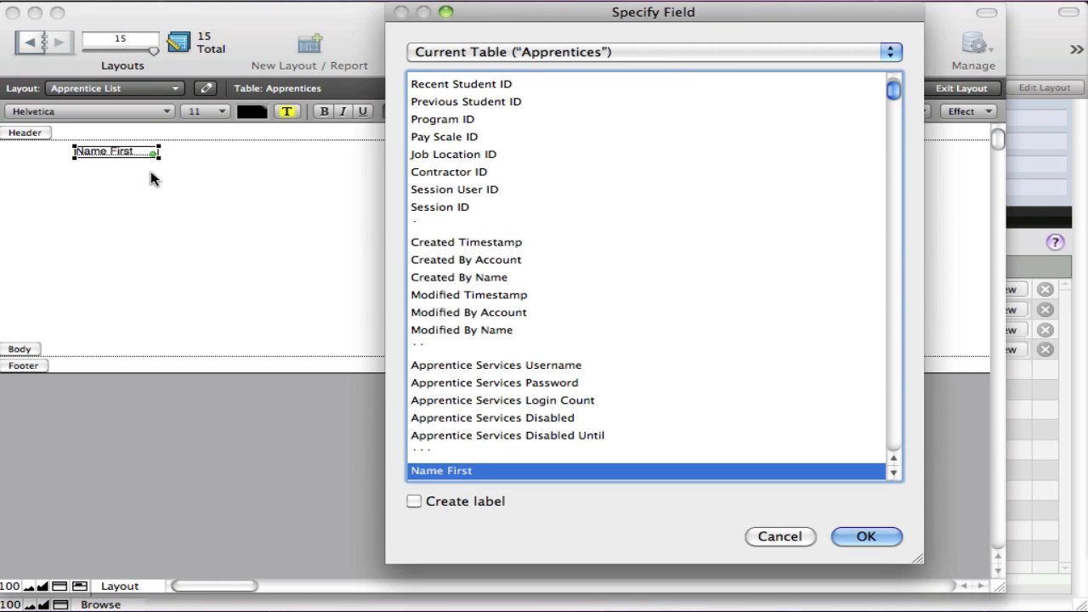
{"action": "left_click", "coordinate": [465, 503]}
{"action": "left_click", "coordinate": [853, 535]}
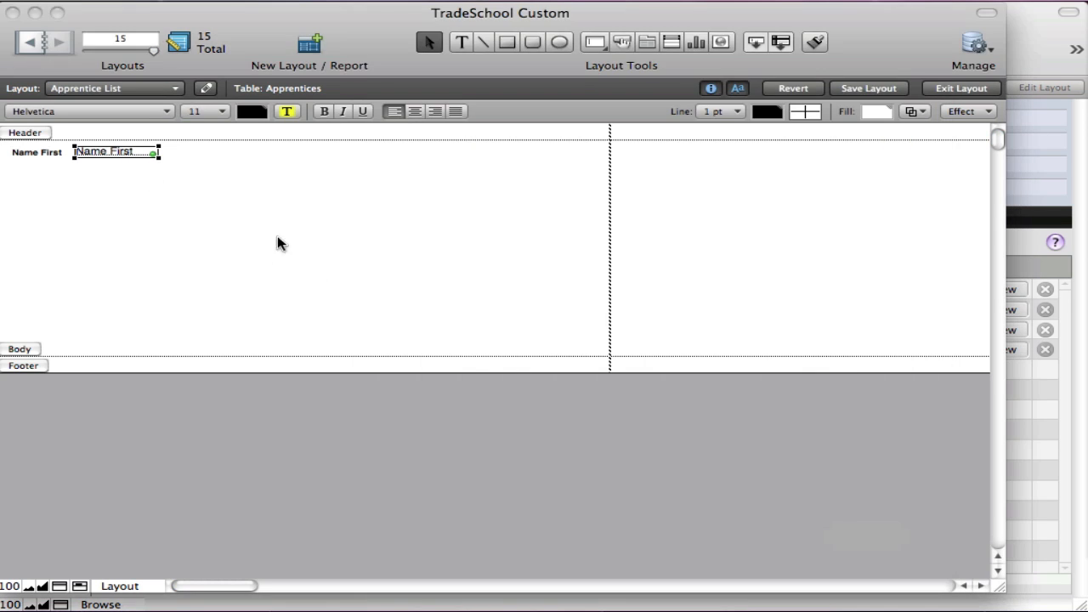
Step: Copy the Name First field below and to its right, and assign the copy to Name Last with a label
{"action": "left_click_drag", "start_coordinate": [117, 158], "coordinate": [232, 202]}
{"action": "scroll", "coordinate": [474, 413], "scroll_direction": "down", "scroll_amount": 3}
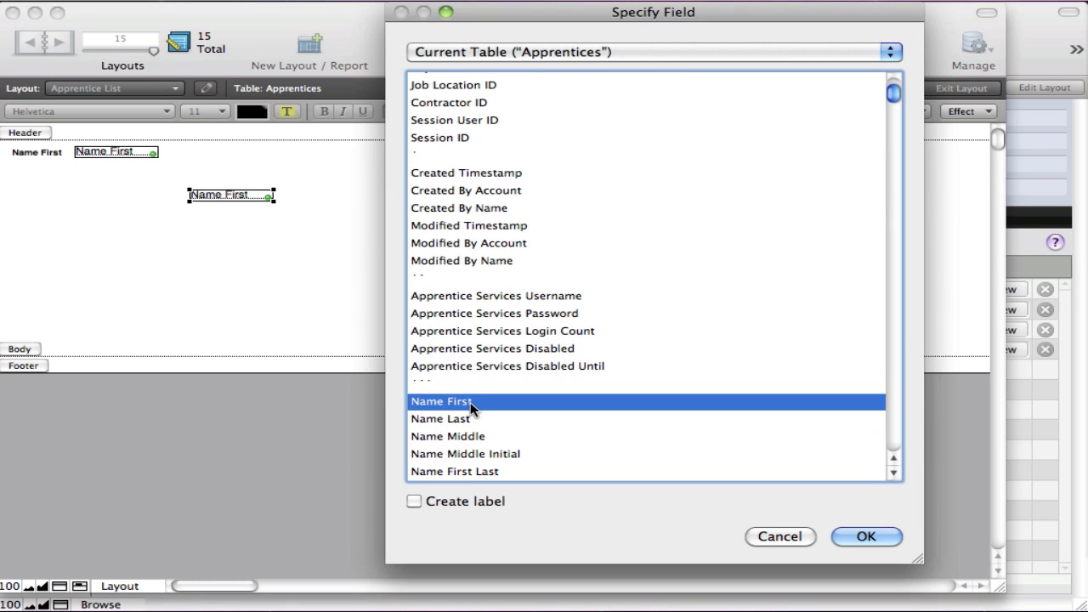
{"action": "left_click", "coordinate": [472, 419]}
{"action": "left_click", "coordinate": [477, 505]}
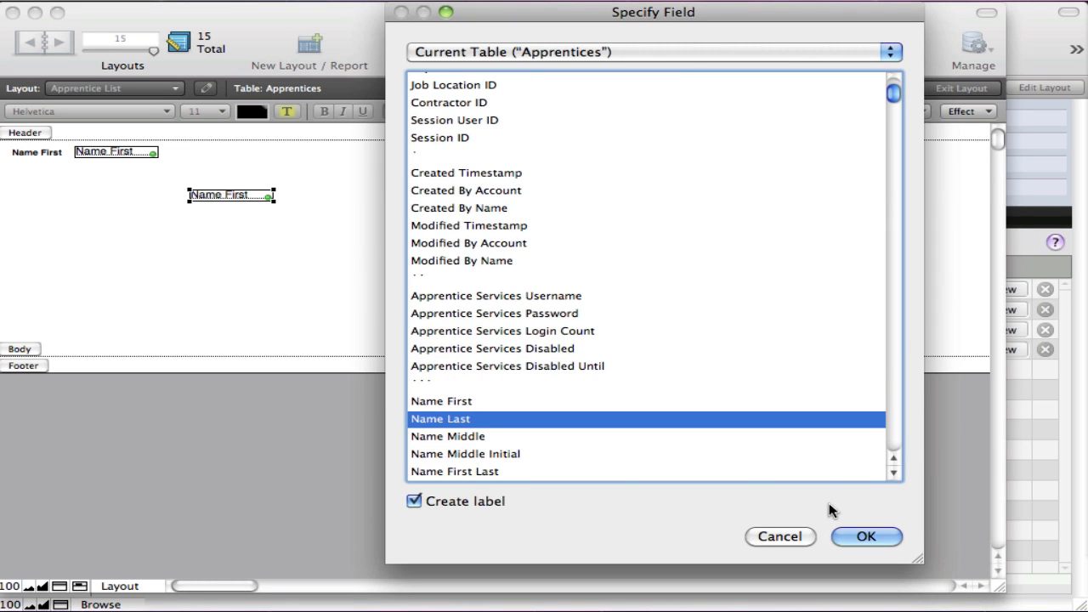
{"action": "left_click", "coordinate": [858, 536]}
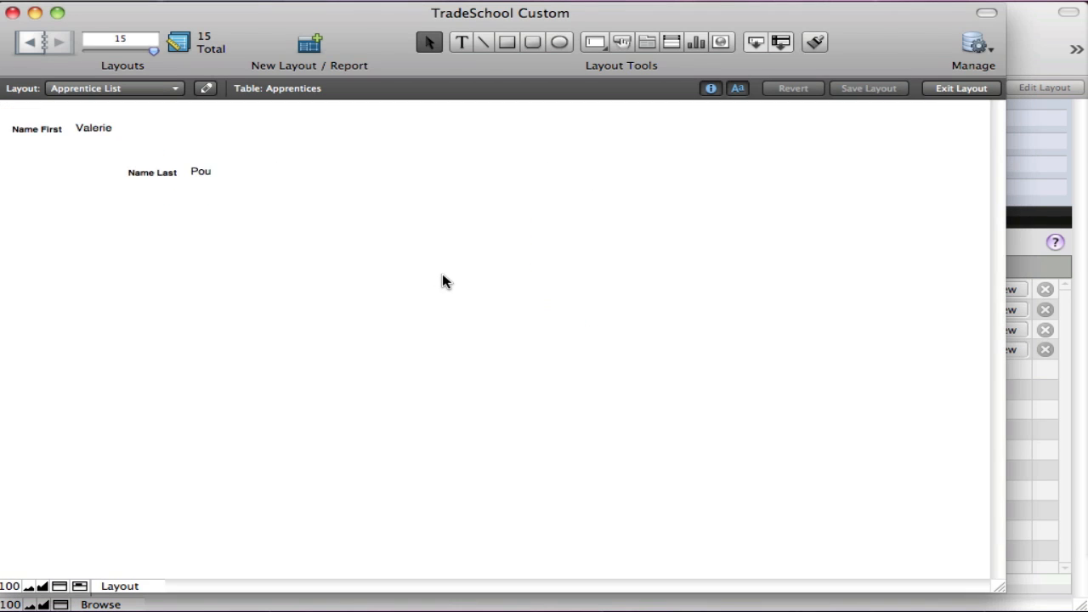
Step: Switch to Browse mode and page forward and back through the found records to check the two name fields
{"action": "key", "text": "super+b"}
{"action": "left_click", "coordinate": [58, 45]}
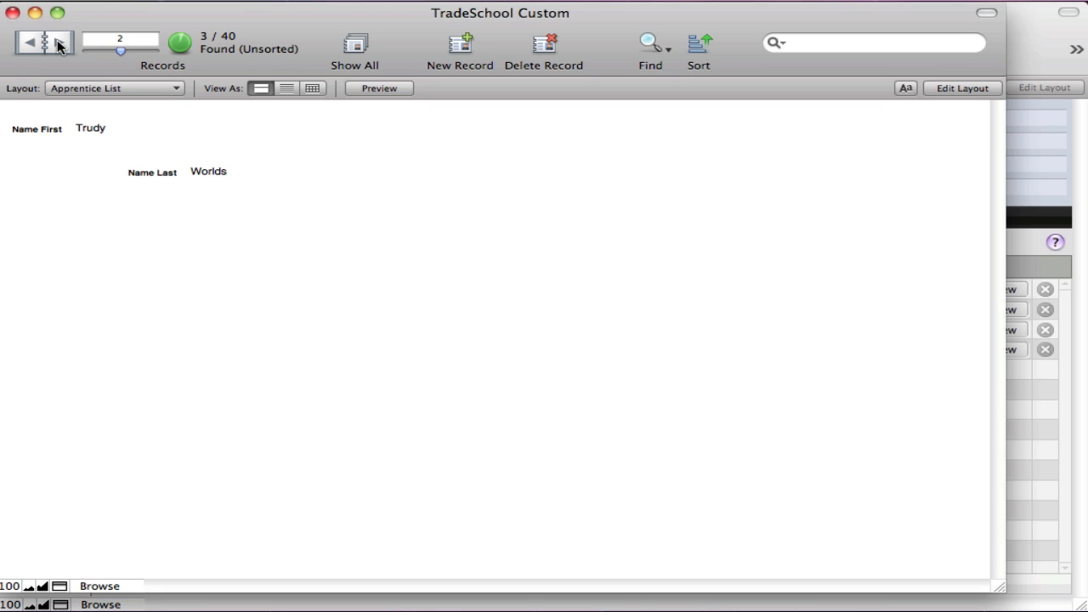
{"action": "left_click", "coordinate": [58, 45]}
{"action": "left_click", "coordinate": [31, 43]}
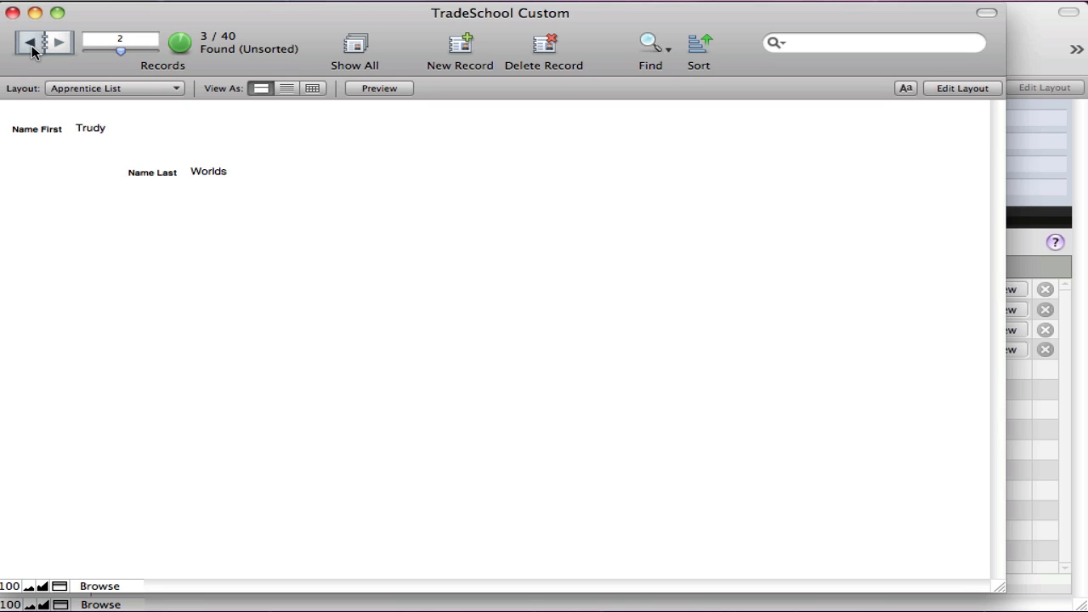
{"action": "left_click", "coordinate": [28, 44]}
Step: Return to Layout mode, view the Part Definition options for a new part in the body, and cancel without adding it
{"action": "key", "text": "super+l"}
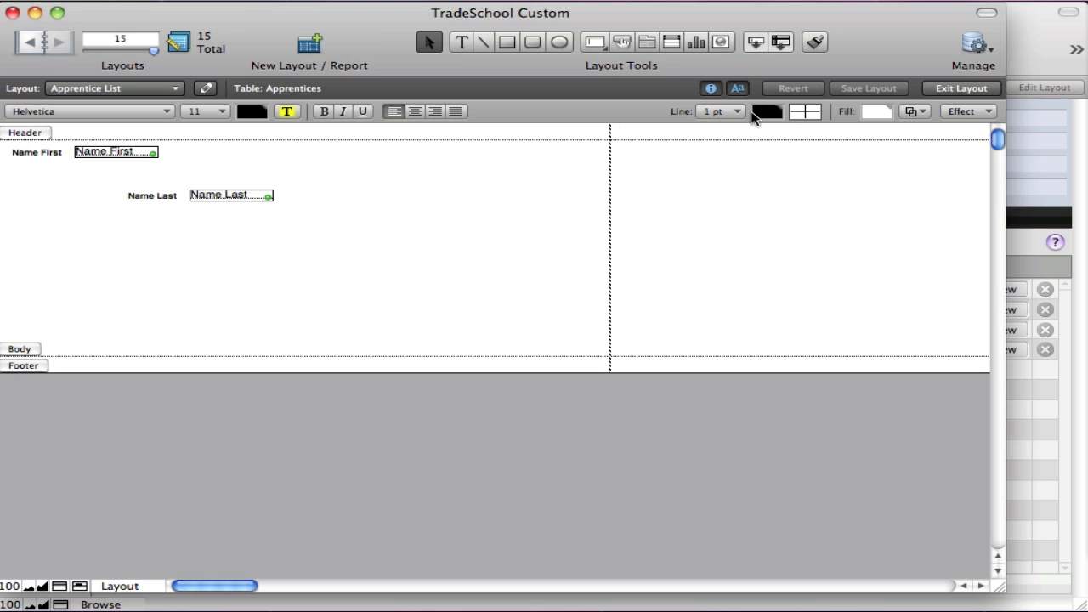
{"action": "left_click_drag", "start_coordinate": [780, 42], "coordinate": [170, 242]}
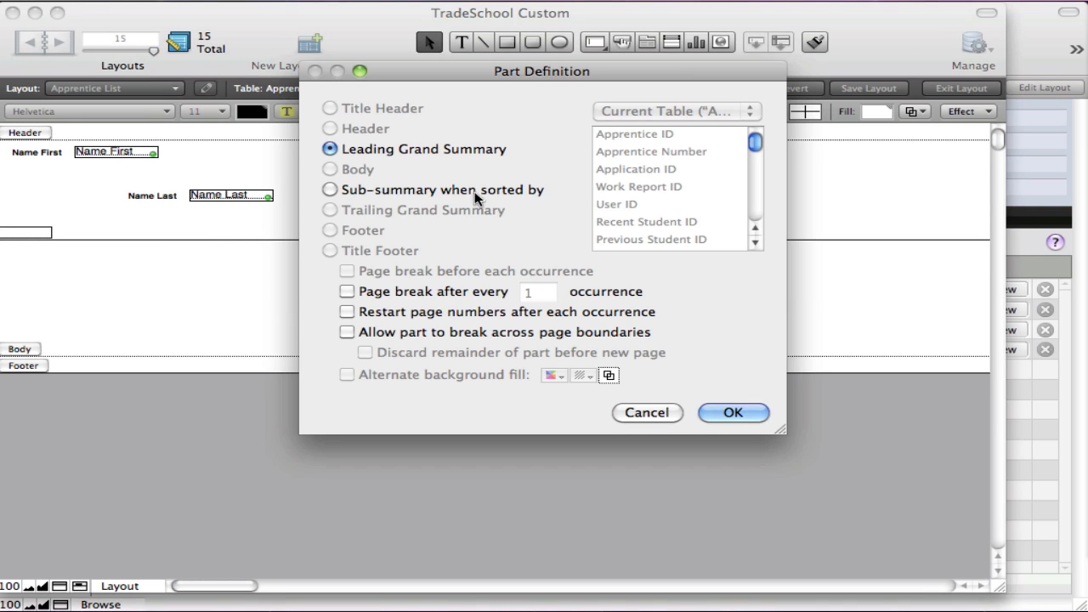
{"action": "left_click", "coordinate": [666, 415]}
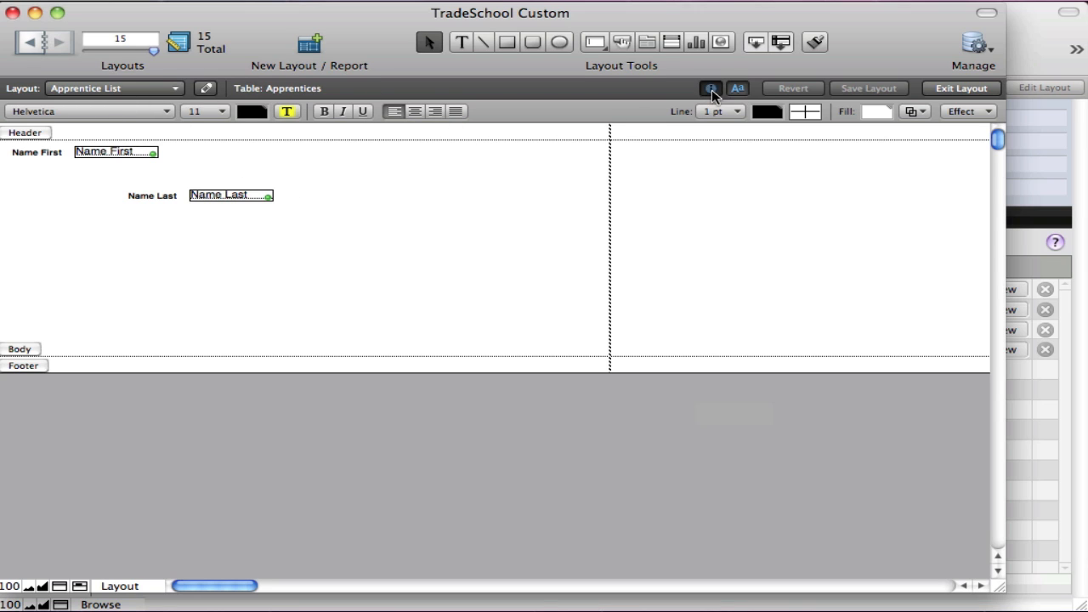
Step: Hide the formatting bar, show it again, and open the Inspector
{"action": "left_click", "coordinate": [738, 89]}
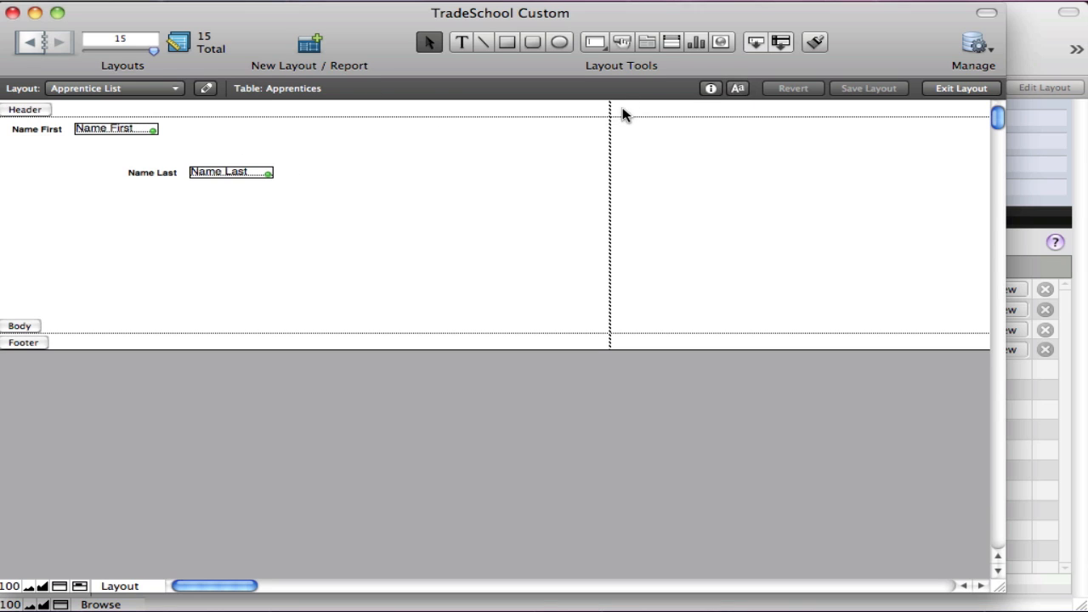
{"action": "left_click", "coordinate": [739, 89]}
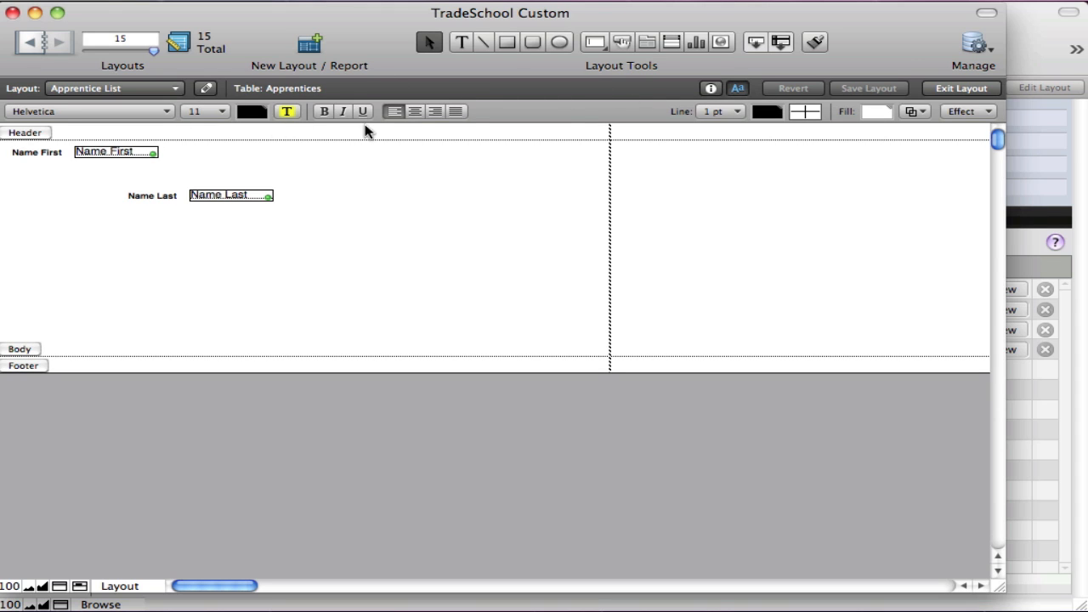
{"action": "left_click", "coordinate": [713, 88]}
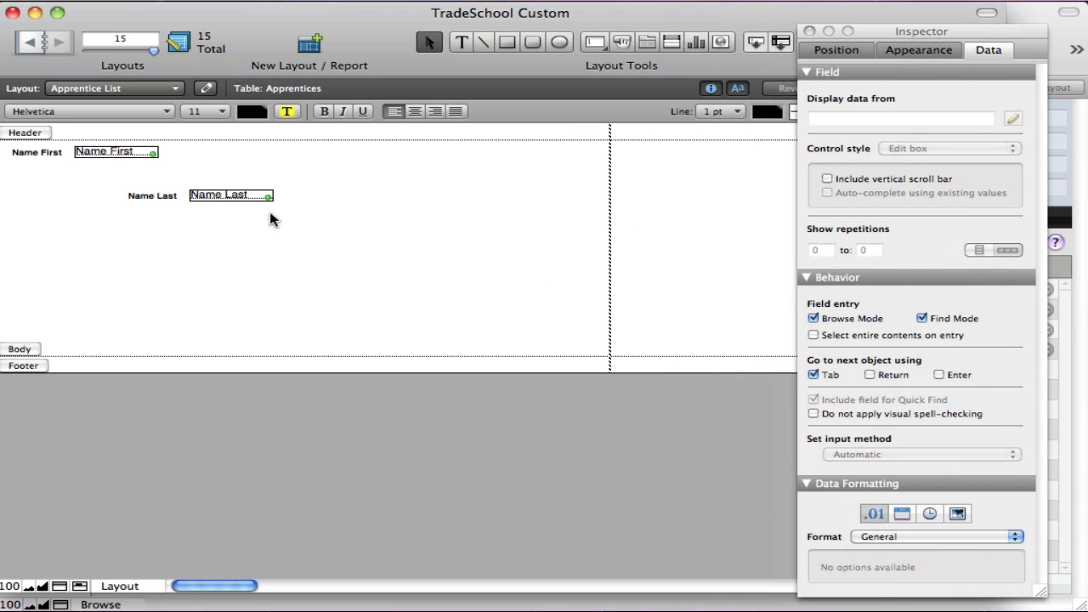
Step: Examine the appearance, position and data settings of the Name Last field, and the appearance and position settings of the Name First field
{"action": "left_click", "coordinate": [919, 49]}
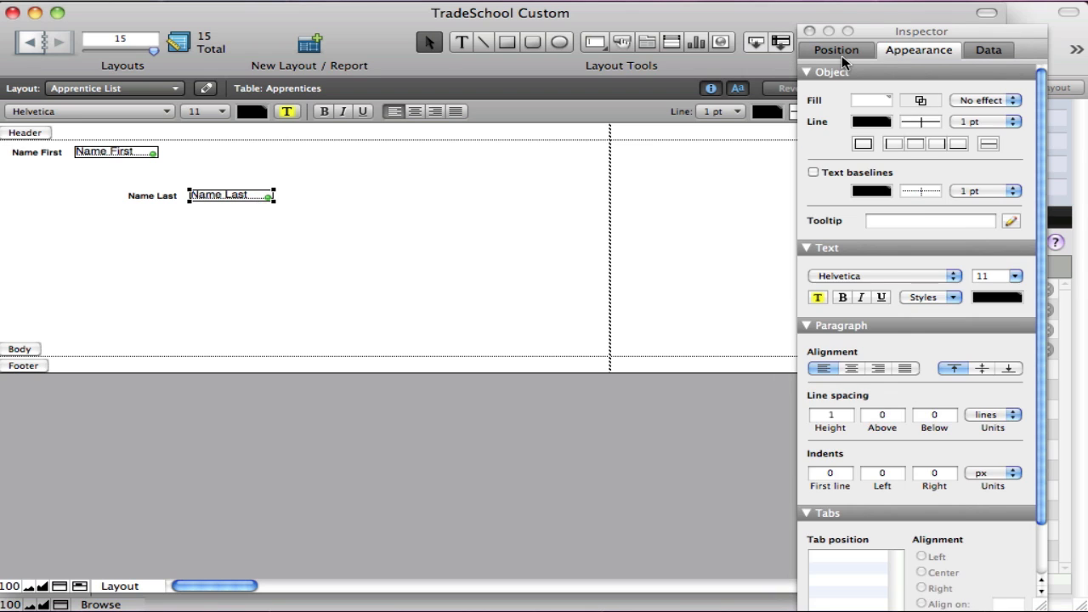
{"action": "left_click", "coordinate": [836, 49]}
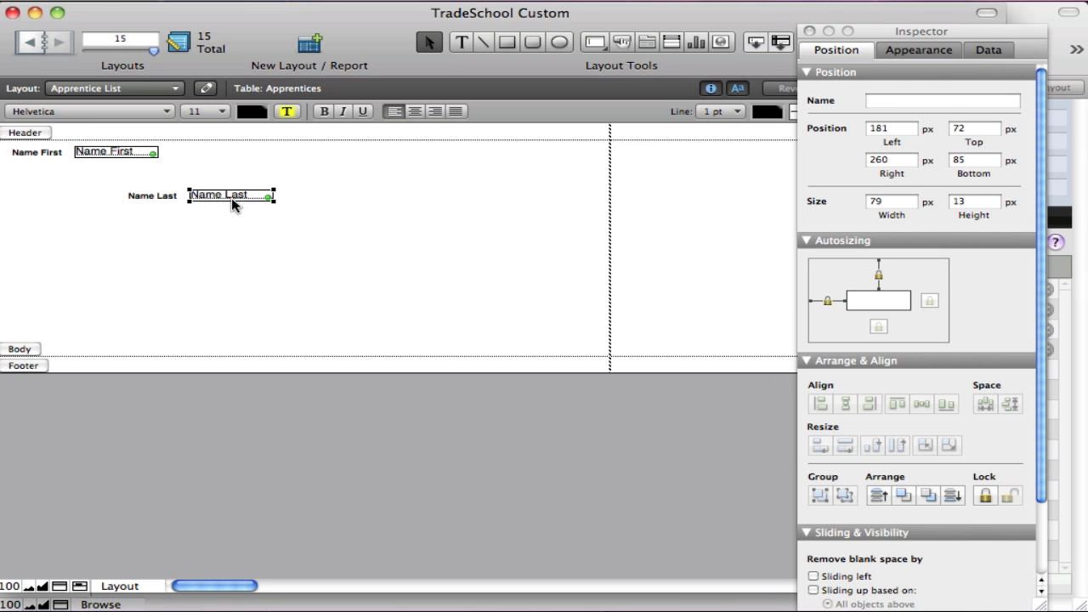
{"action": "left_click", "coordinate": [990, 49]}
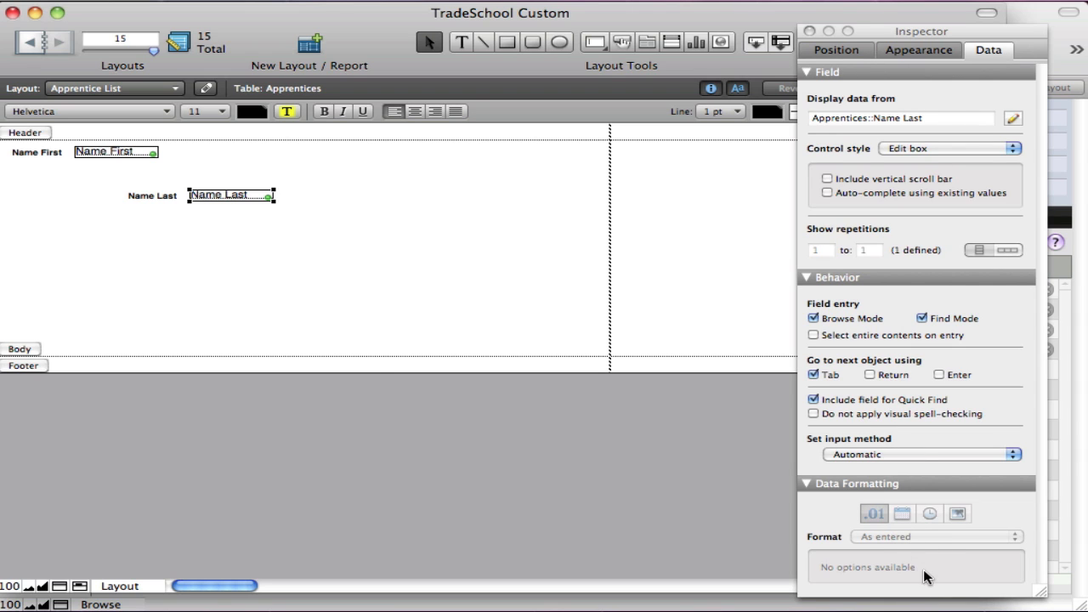
{"action": "left_click", "coordinate": [308, 270]}
{"action": "left_click", "coordinate": [124, 153]}
{"action": "left_click", "coordinate": [901, 52]}
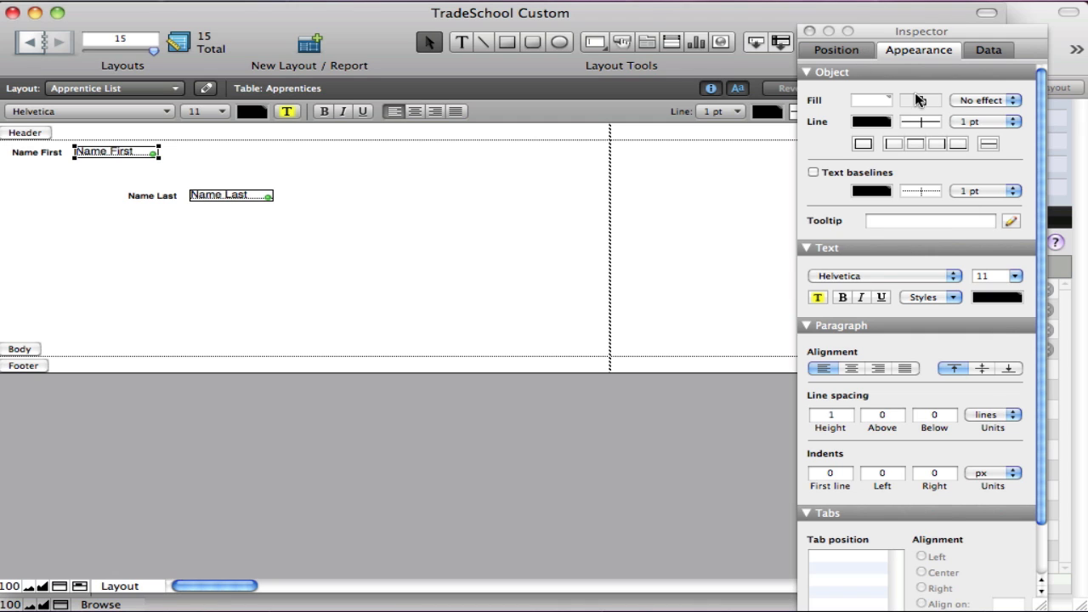
{"action": "left_click", "coordinate": [851, 53]}
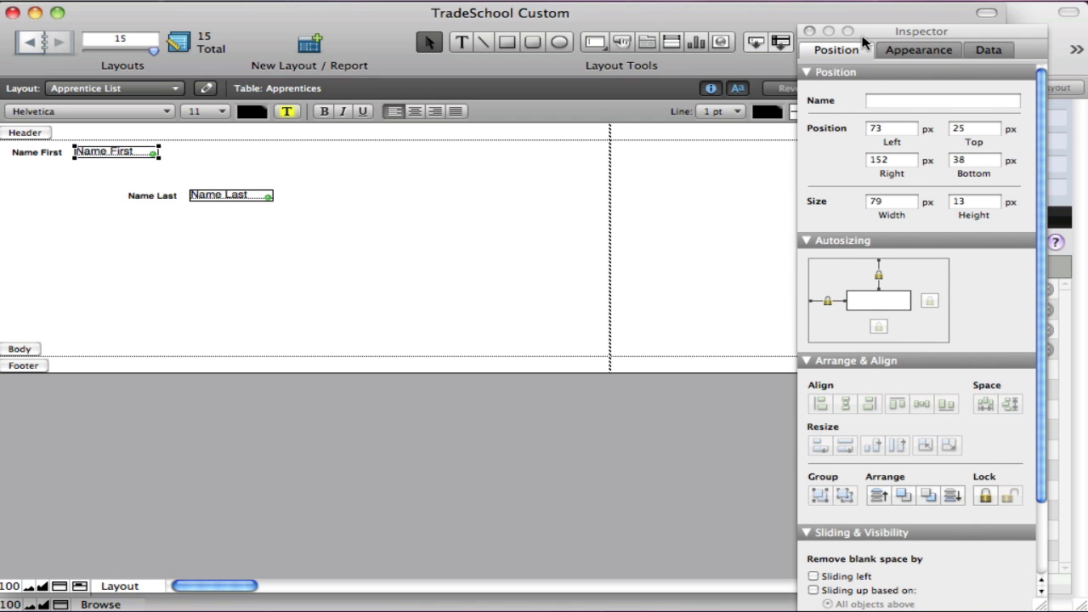
Step: Make the layout's Header part taller by moving its lower boundary down, and move the Inspector aside to uncover the layout
{"action": "left_click_drag", "start_coordinate": [872, 31], "coordinate": [883, 23]}
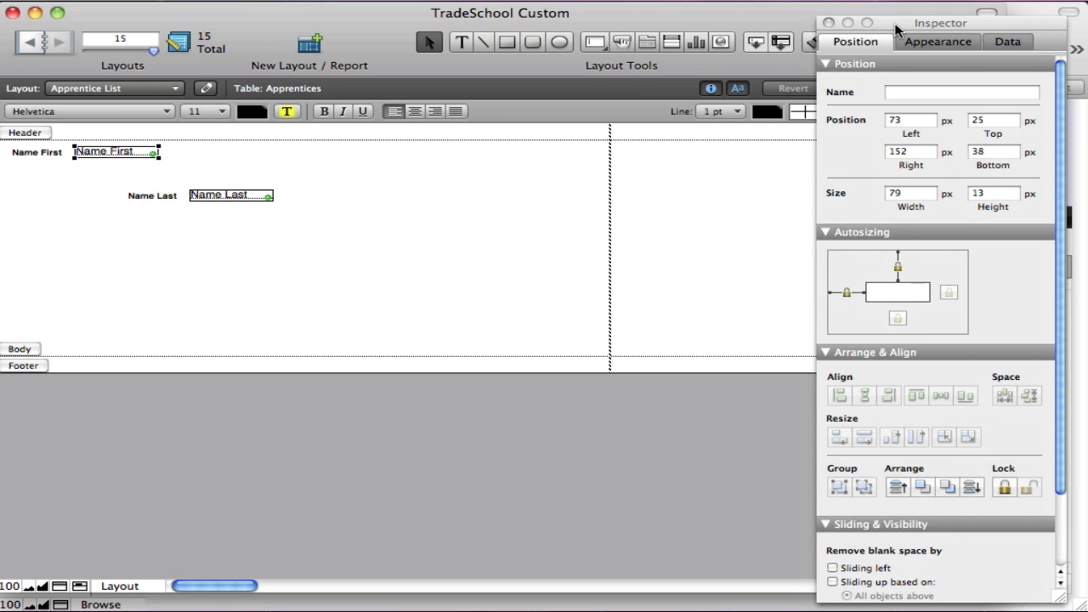
{"action": "left_click_drag", "start_coordinate": [897, 30], "coordinate": [905, 33]}
{"action": "left_click", "coordinate": [73, 183]}
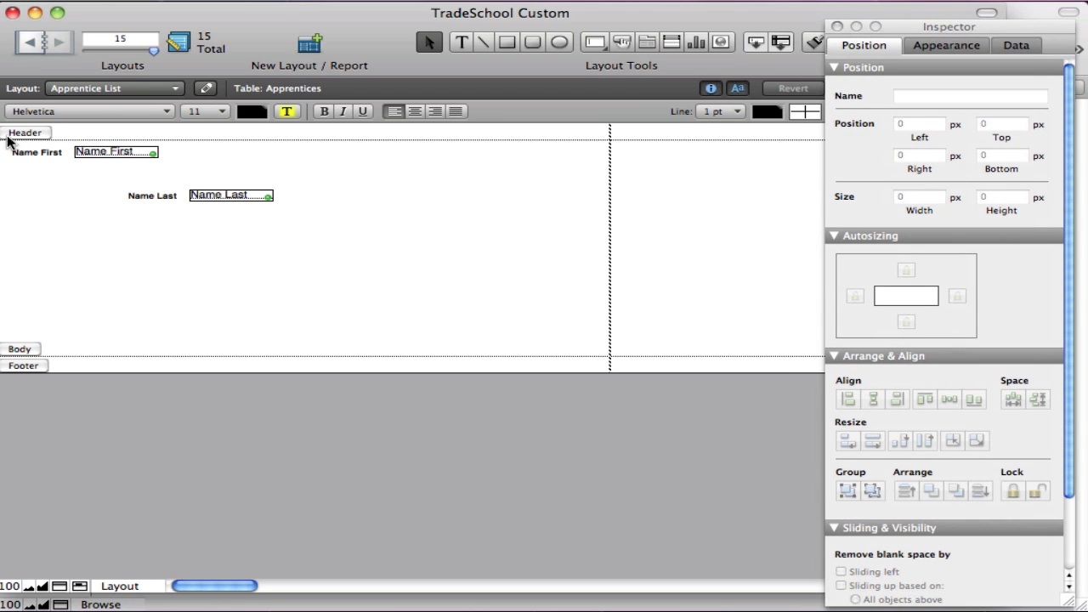
{"action": "left_click_drag", "start_coordinate": [6, 142], "coordinate": [12, 196]}
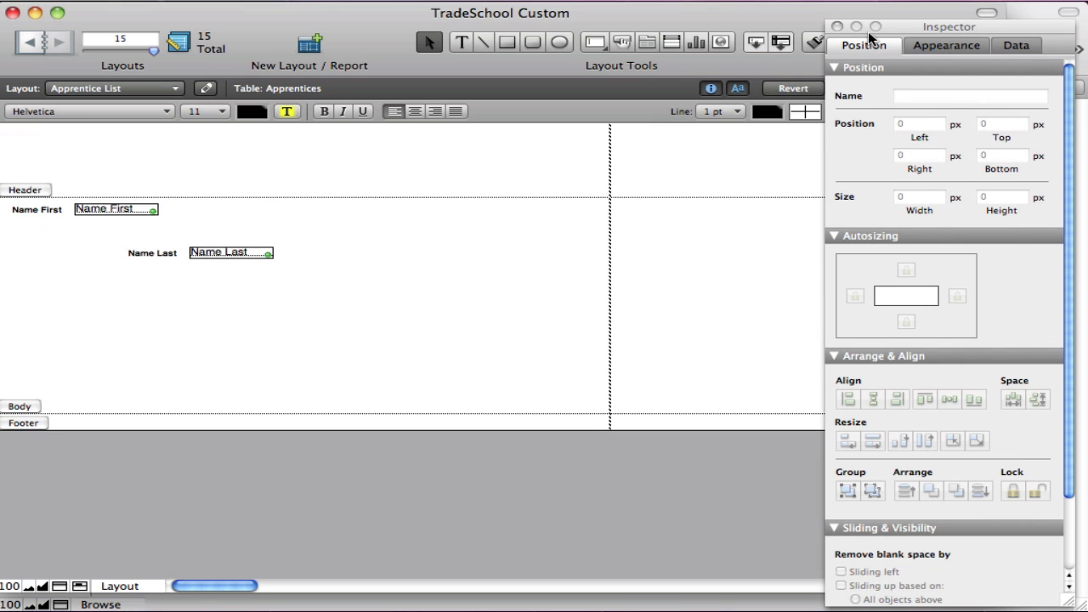
{"action": "left_click_drag", "start_coordinate": [917, 32], "coordinate": [973, 151]}
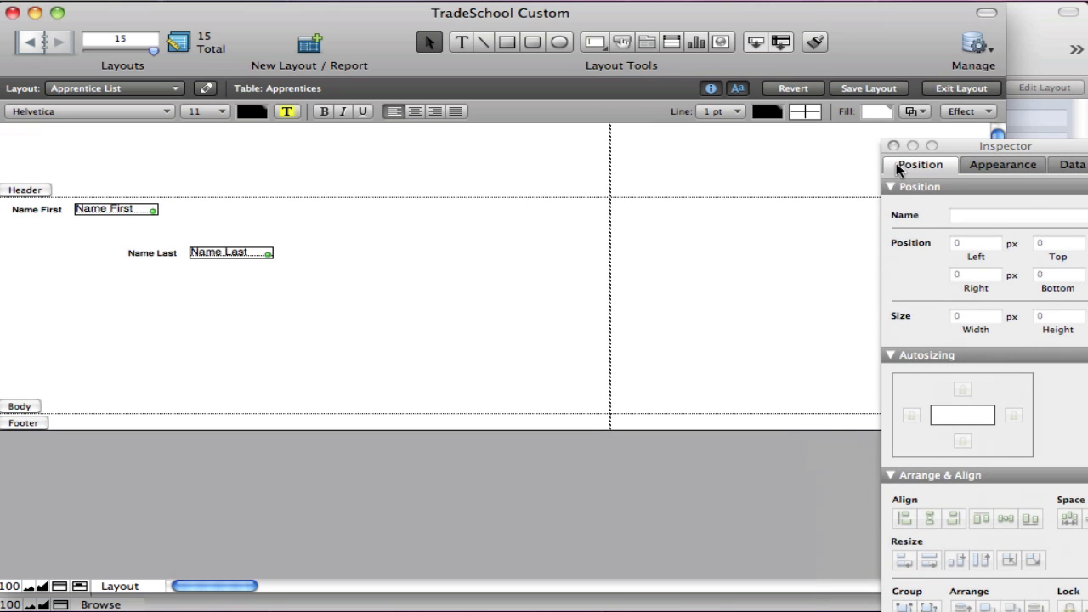
Step: Save the layout and browse the found records in Form View and in List View
{"action": "key", "text": "super+s"}
{"action": "key", "text": "super+b"}
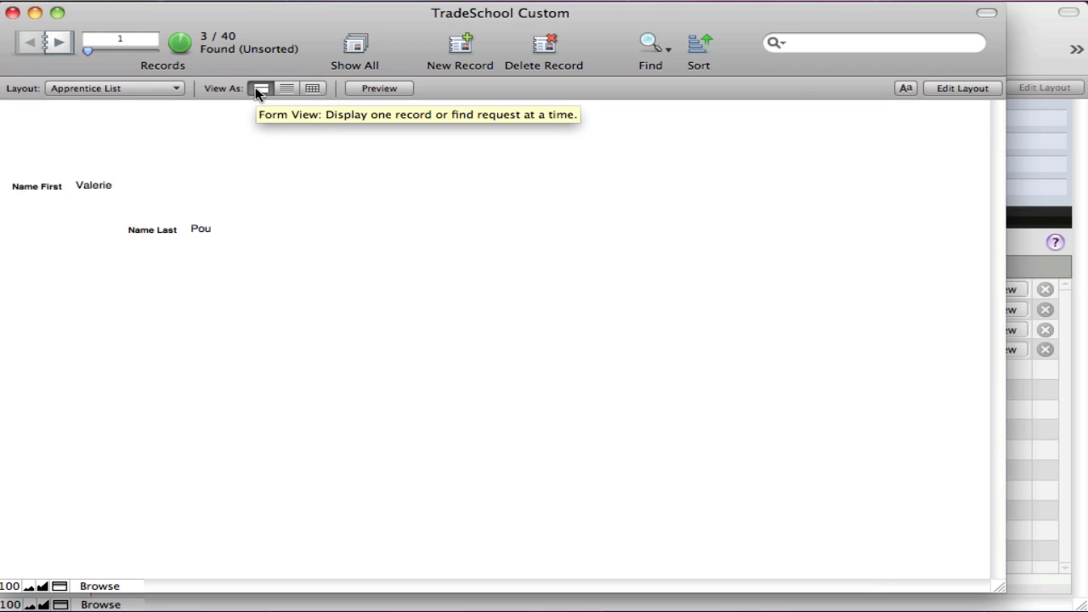
{"action": "left_click", "coordinate": [53, 38]}
{"action": "left_click", "coordinate": [54, 38]}
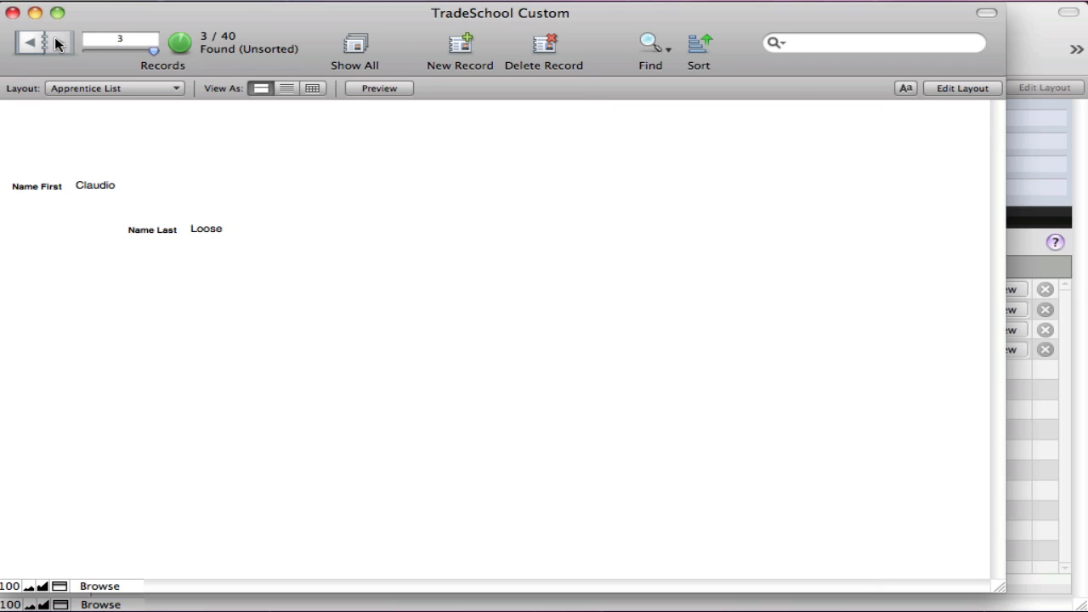
{"action": "left_click", "coordinate": [34, 44]}
{"action": "left_click", "coordinate": [34, 44]}
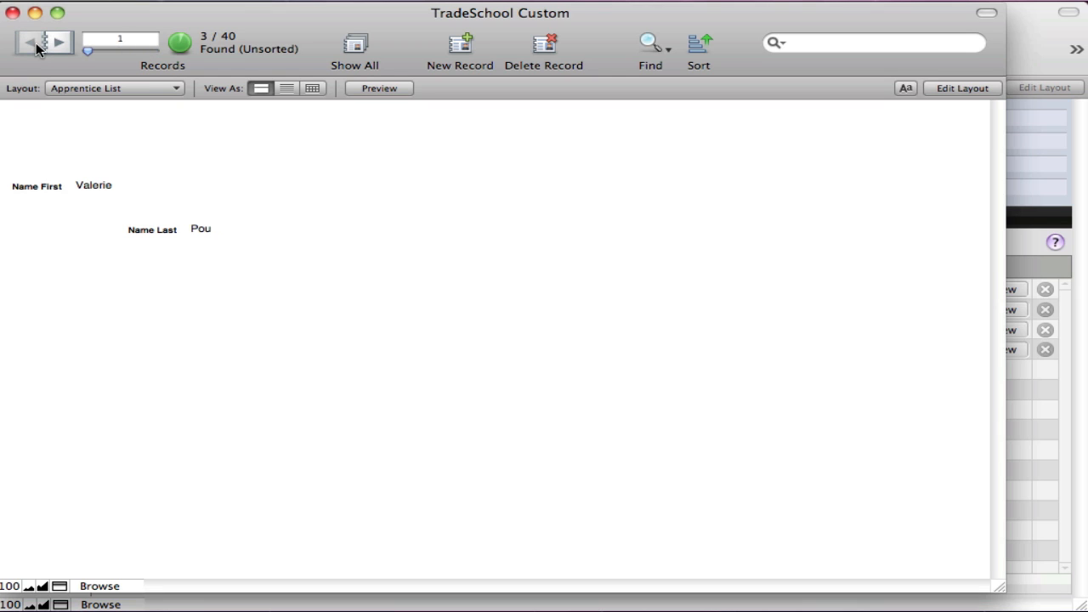
{"action": "left_click", "coordinate": [52, 41]}
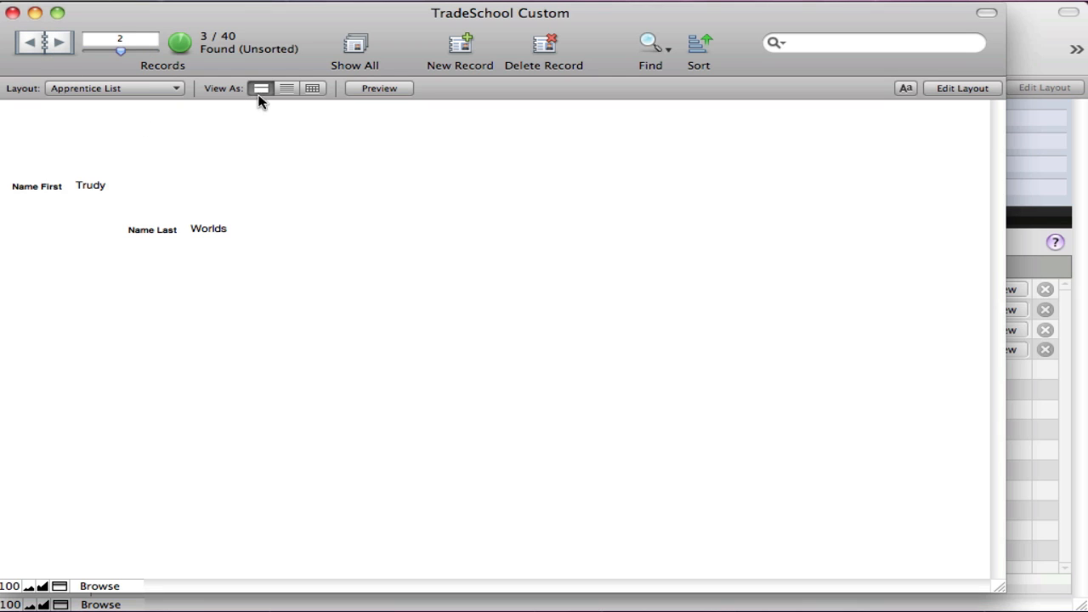
{"action": "left_click", "coordinate": [287, 89]}
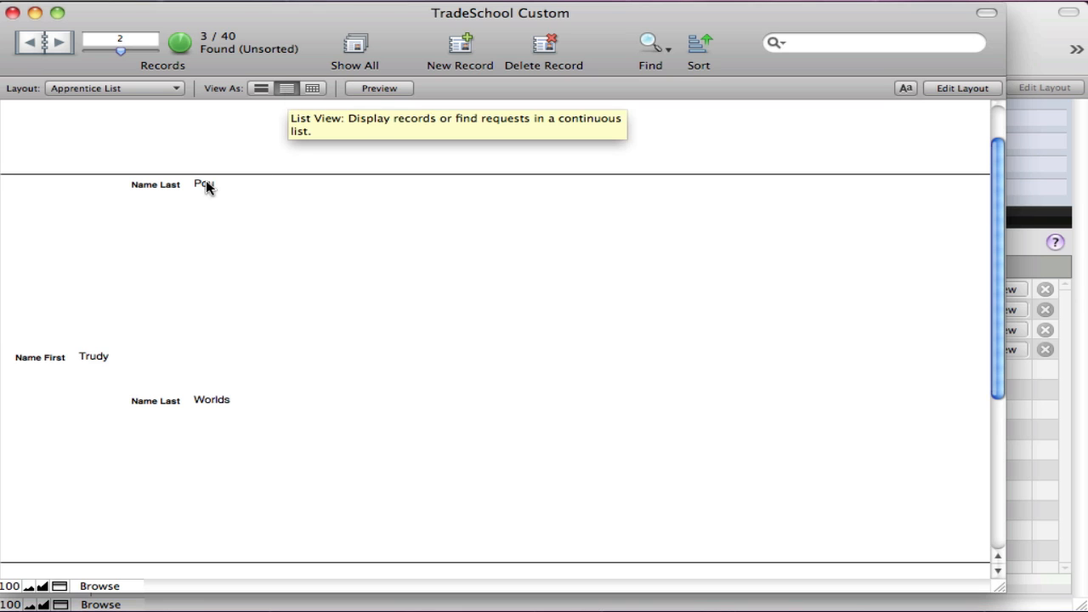
Step: In Layout mode, arrange the Name First and Name Last labels side by side in the Header with their fields directly beneath in the Body
{"action": "key", "text": "super+l"}
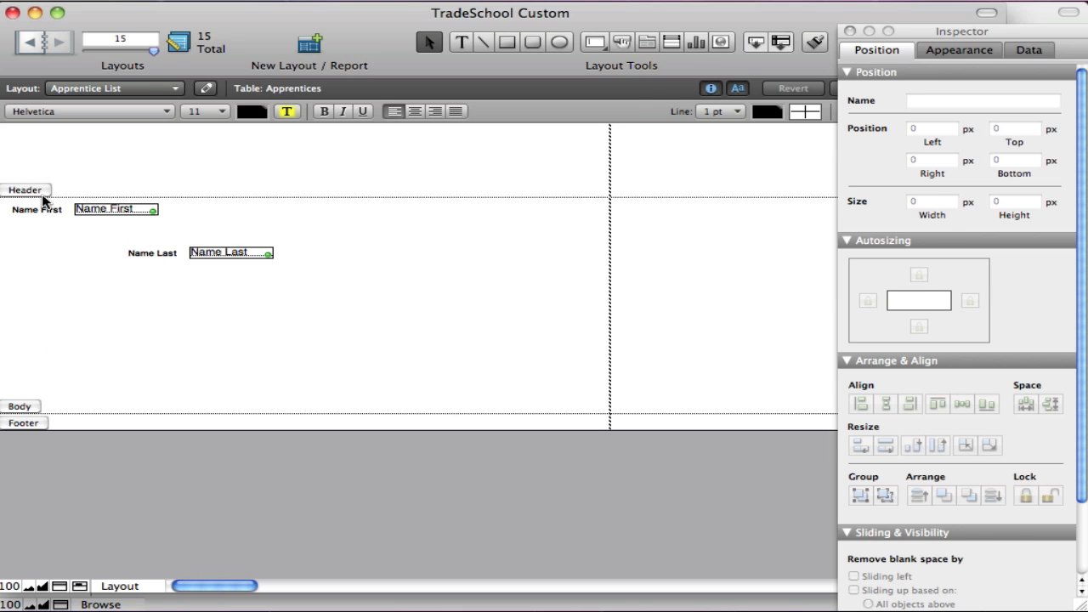
{"action": "mouse_move", "coordinate": [36, 190]}
{"action": "left_mouse_down"}
{"action": "mouse_move", "coordinate": [48, 210]}
{"action": "mouse_move", "coordinate": [54, 193]}
{"action": "left_mouse_up"}
{"action": "left_click_drag", "start_coordinate": [143, 256], "coordinate": [45, 208]}
{"action": "left_click_drag", "start_coordinate": [183, 255], "coordinate": [142, 195]}
{"action": "left_click", "coordinate": [139, 195]}
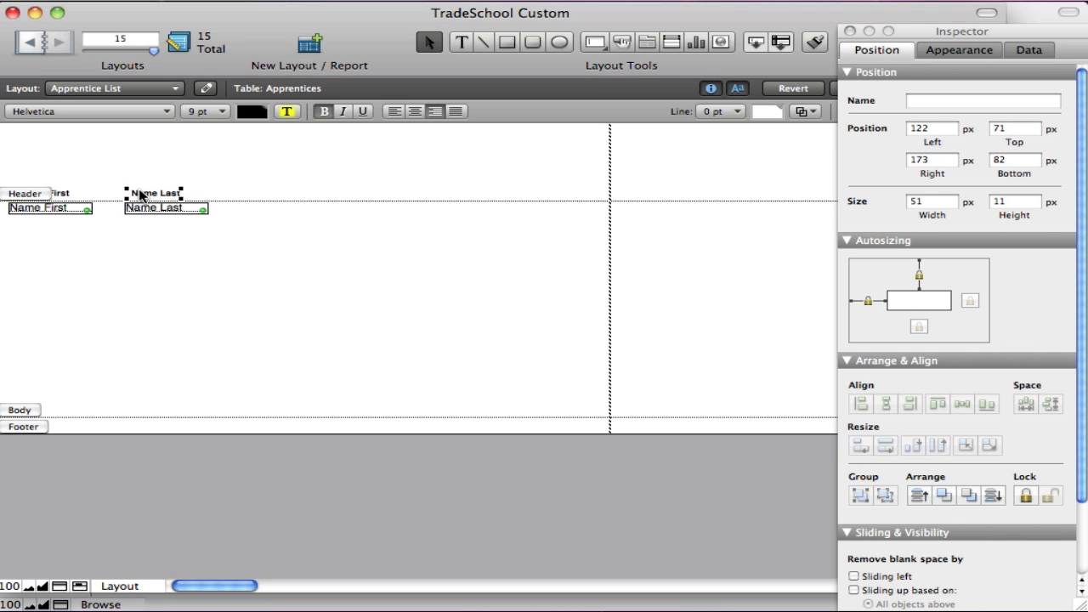
{"action": "left_click", "coordinate": [135, 203]}
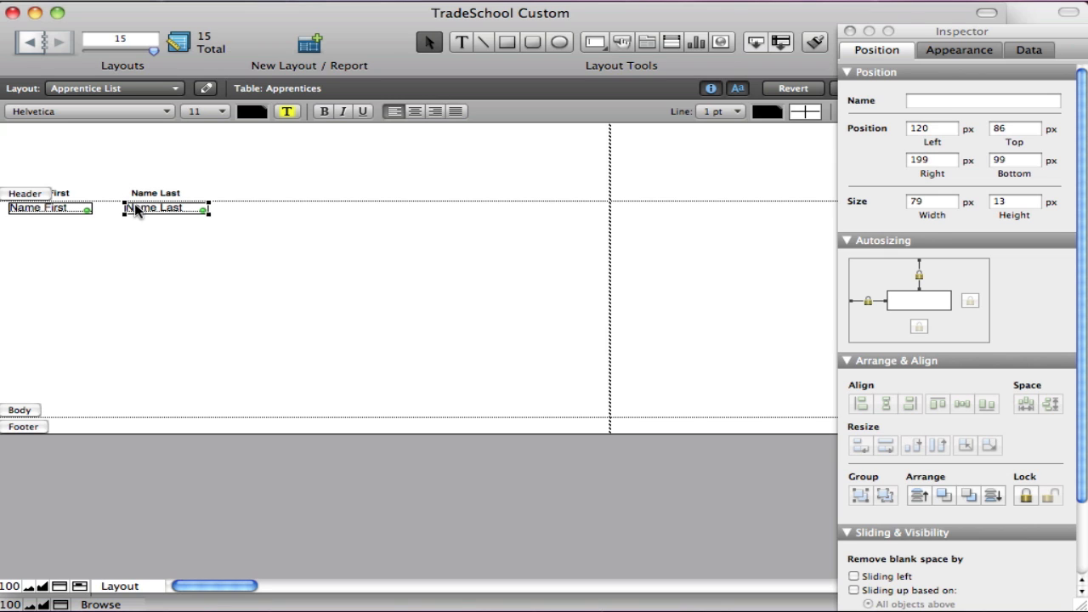
{"action": "left_click_drag", "start_coordinate": [134, 203], "coordinate": [135, 202]}
Step: Nudge the Name First field up level with Name Last, and shrink the Body part to a single row of fields
{"action": "left_click", "coordinate": [70, 211]}
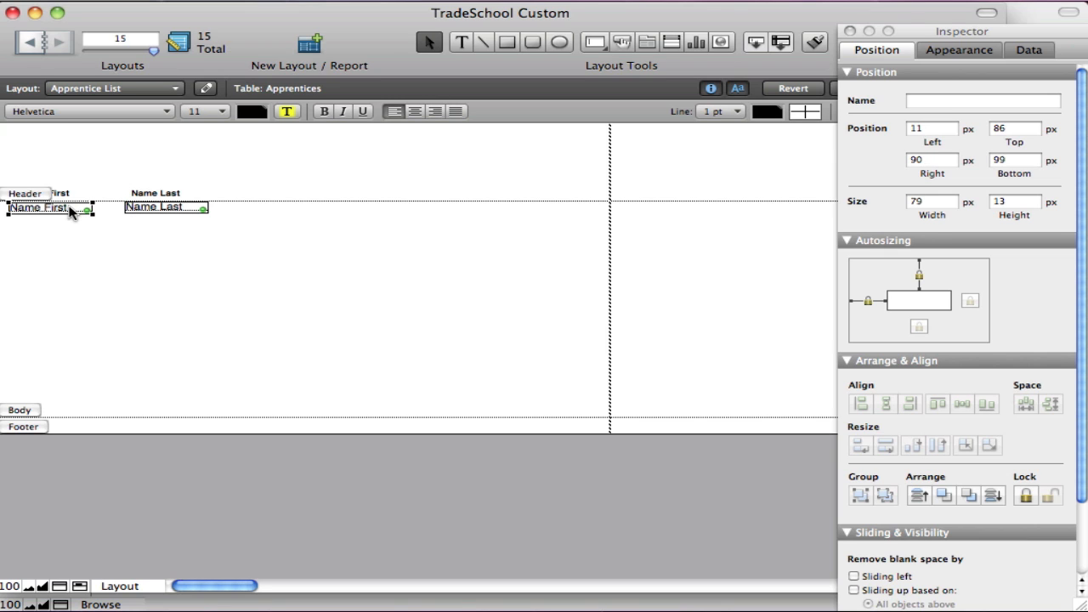
{"action": "key", "text": "Up"}
{"action": "left_click_drag", "start_coordinate": [31, 414], "coordinate": [34, 215]}
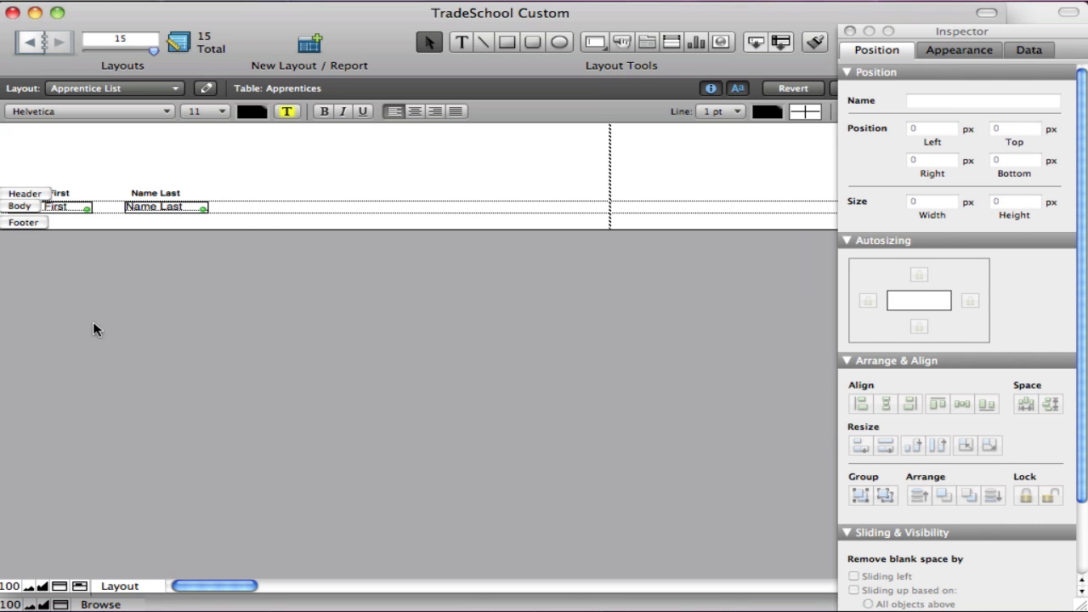
Step: Select the Header, Body and Footer parts in turn, and set the part labels to vertical so the fields are uncovered
{"action": "left_click", "coordinate": [81, 586]}
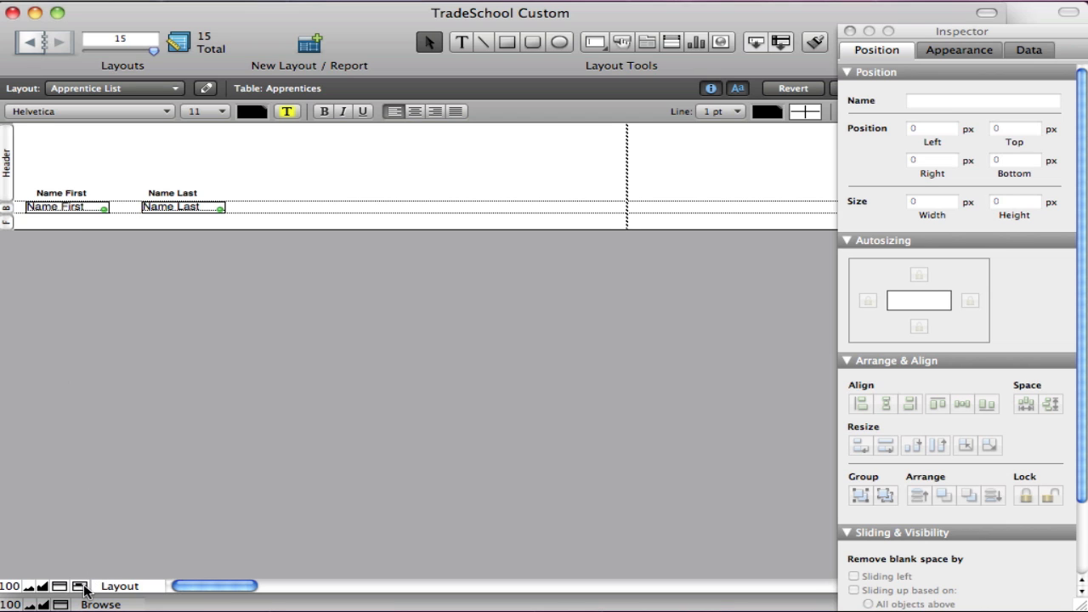
{"action": "left_click", "coordinate": [83, 587]}
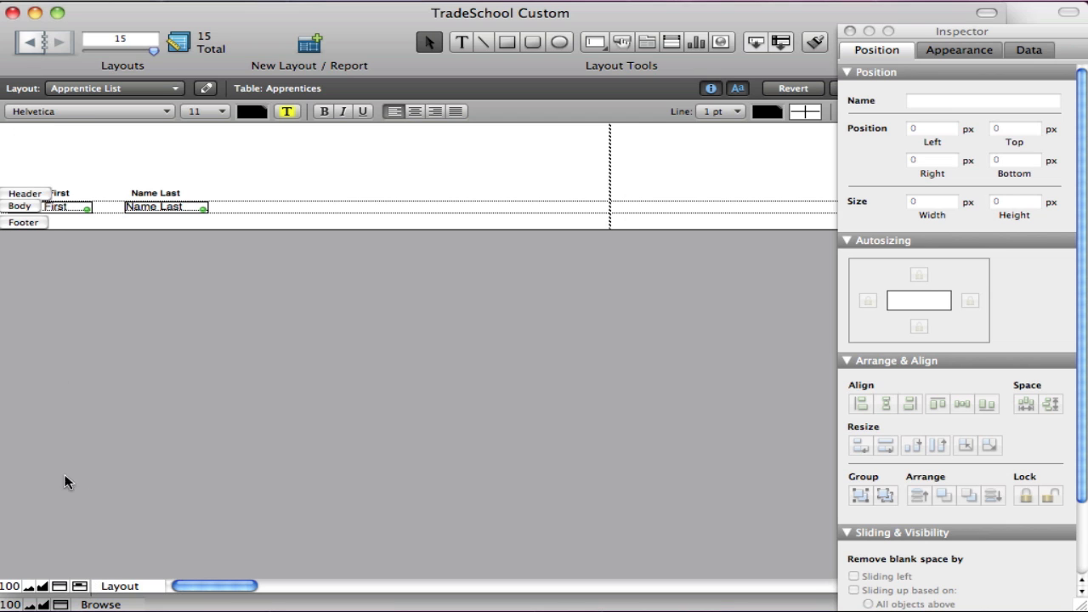
{"action": "left_click", "coordinate": [30, 194]}
{"action": "left_click", "coordinate": [25, 206]}
{"action": "left_click", "coordinate": [24, 223]}
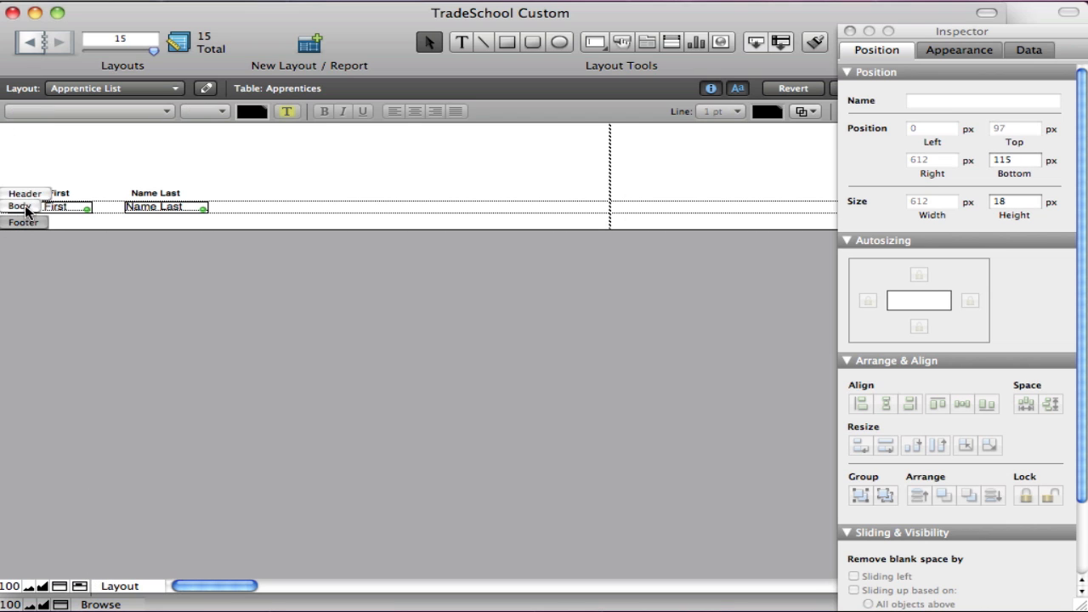
{"action": "left_click", "coordinate": [26, 207]}
{"action": "left_click", "coordinate": [25, 194]}
{"action": "left_click", "coordinate": [79, 587]}
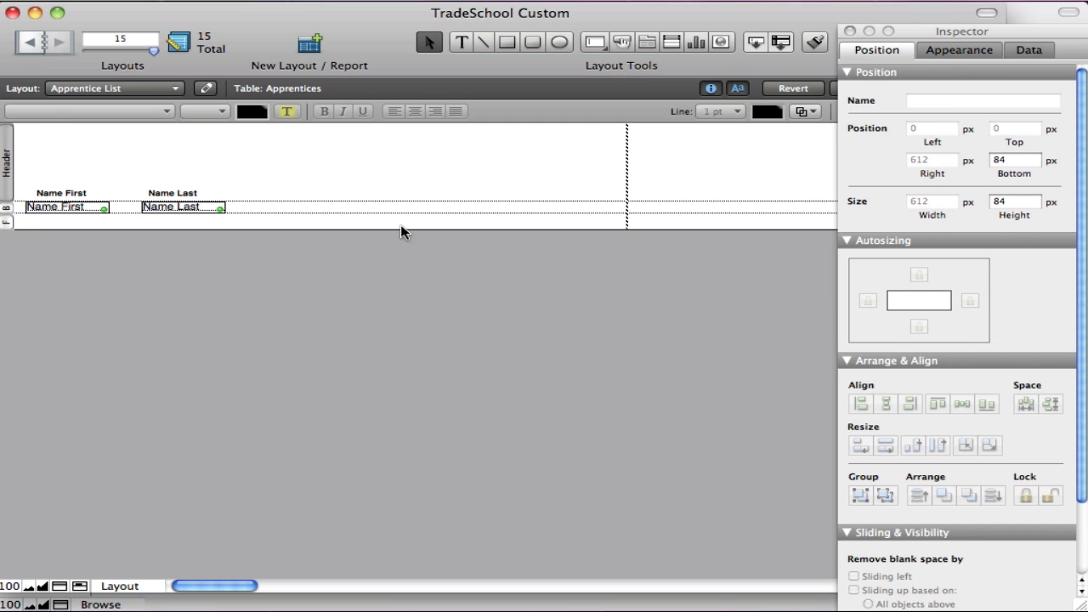
Step: Close the Inspector and exit Layout mode, saving the layout changes
{"action": "left_click", "coordinate": [850, 31]}
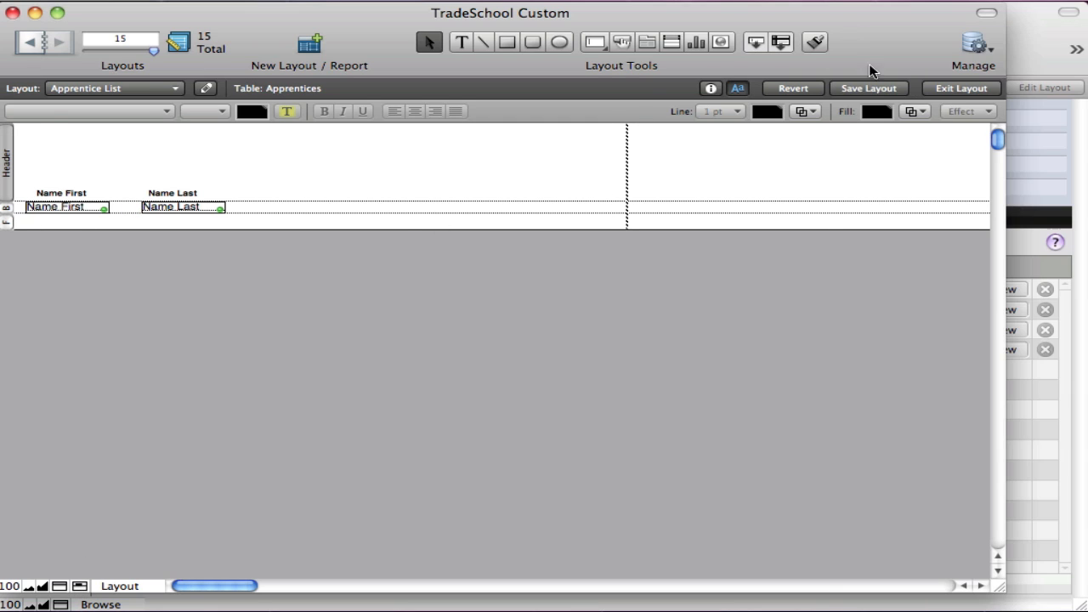
{"action": "left_click", "coordinate": [958, 92]}
{"action": "left_click", "coordinate": [712, 233]}
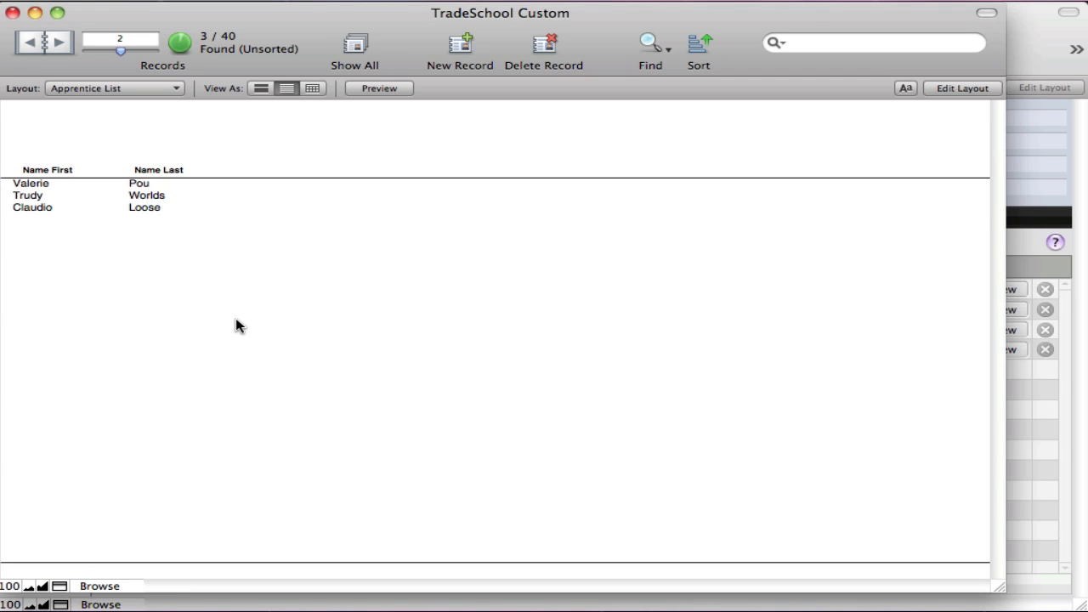
Step: Show all apprentice records in the list and preview the report
{"action": "left_click", "coordinate": [357, 47]}
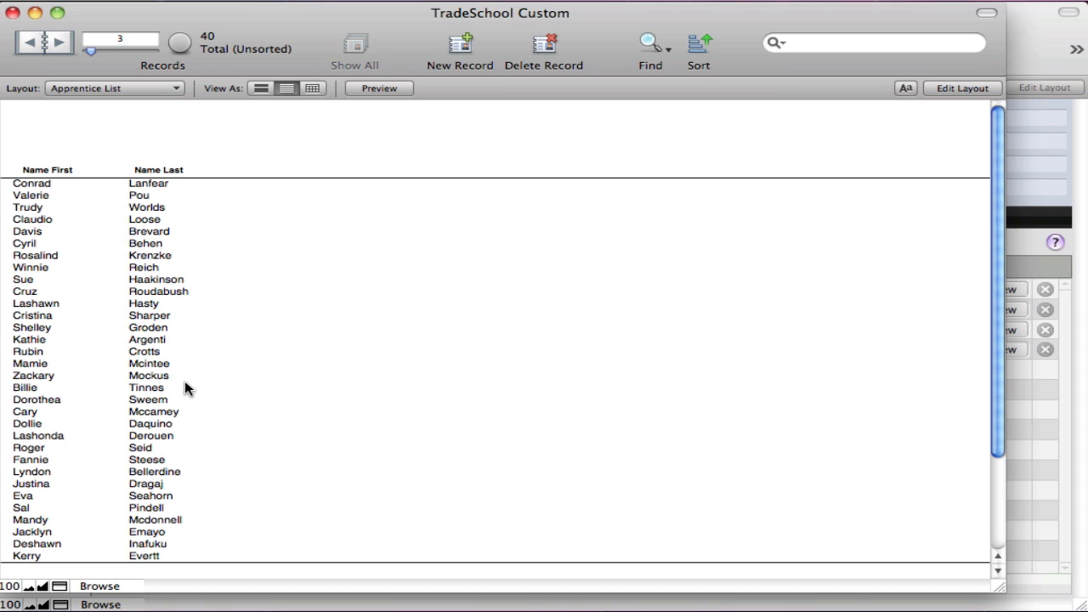
{"action": "left_click", "coordinate": [396, 86]}
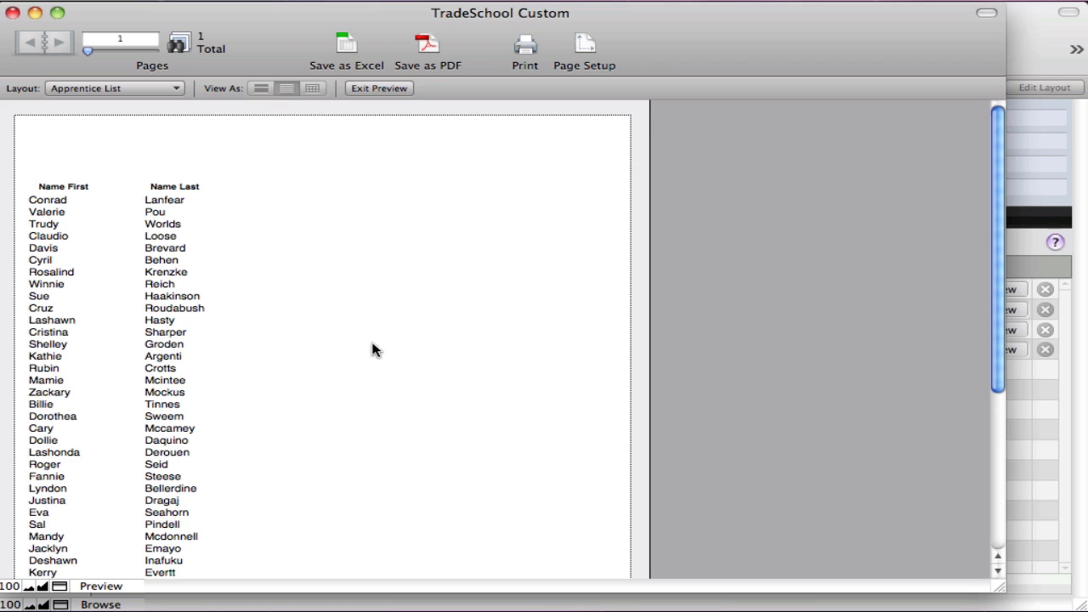
Step: In Layout mode, shift the Name First field slightly right and give the Body part a light grey alternate background fill
{"action": "key", "text": "super+l"}
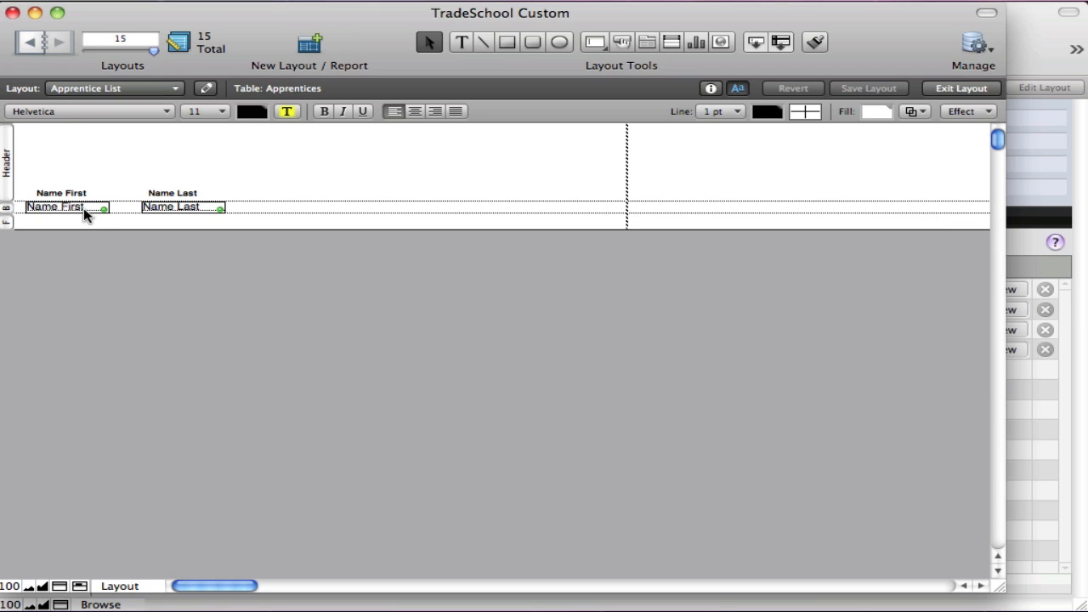
{"action": "left_click_drag", "start_coordinate": [83, 207], "coordinate": [87, 207]}
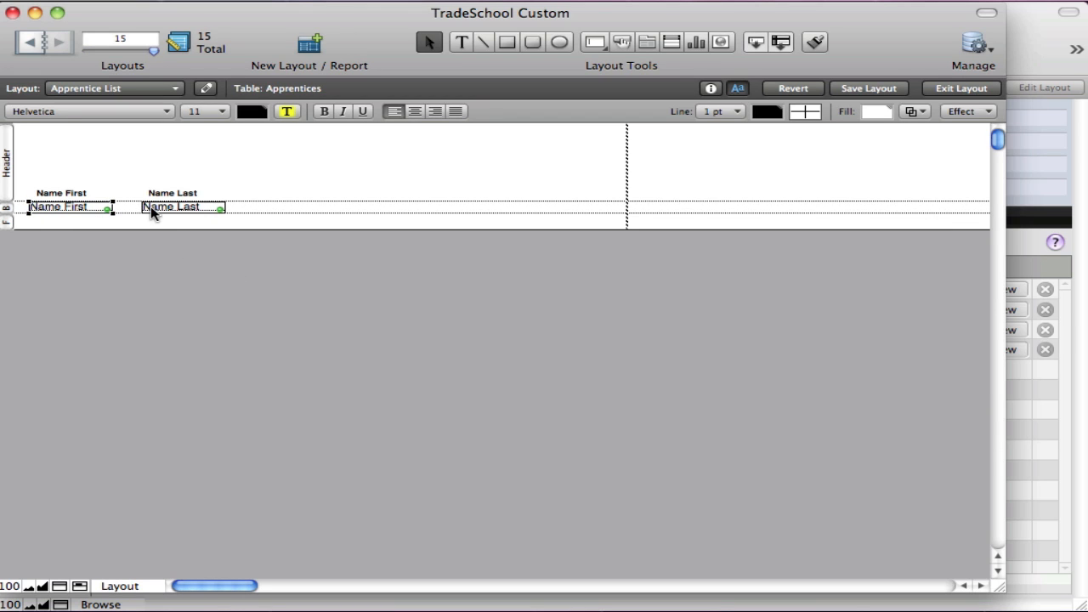
{"action": "double_click", "coordinate": [5, 212]}
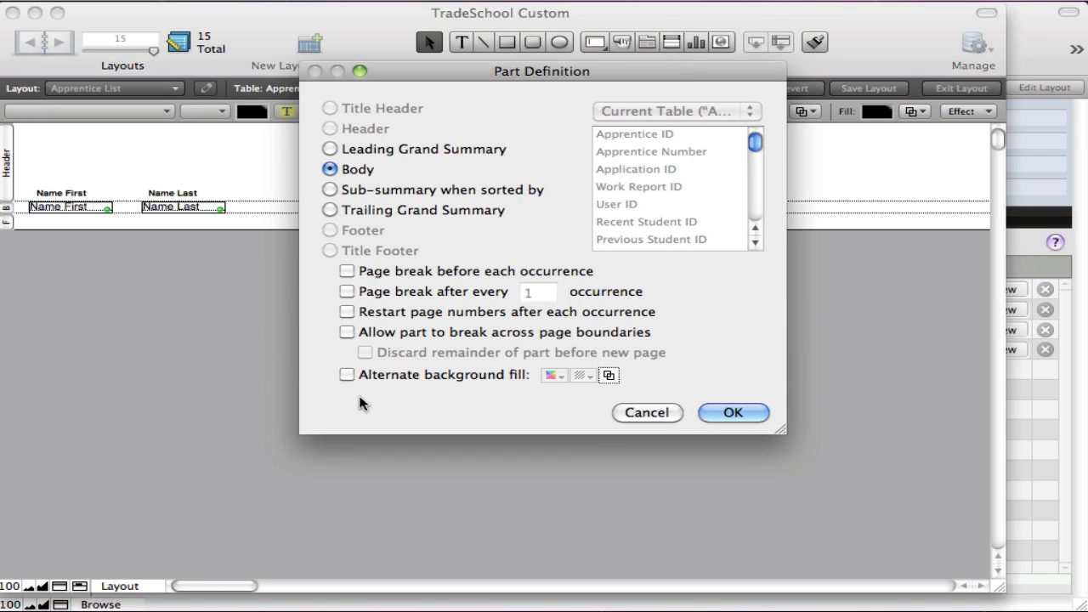
{"action": "left_click", "coordinate": [347, 373]}
{"action": "left_click", "coordinate": [552, 375]}
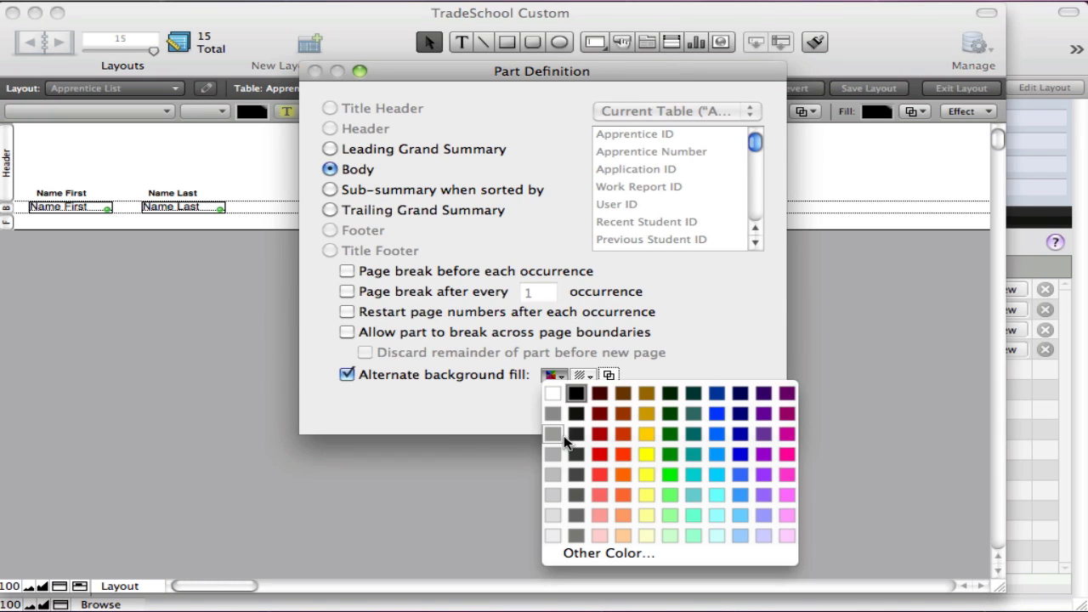
{"action": "left_click", "coordinate": [550, 493]}
{"action": "left_click", "coordinate": [721, 414]}
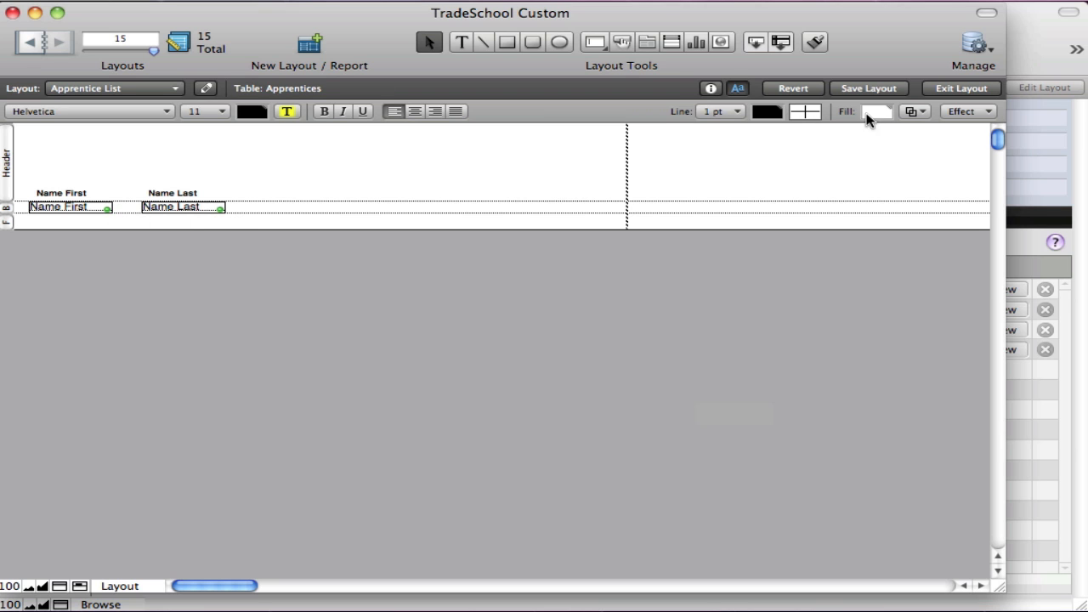
Step: Exit Layout mode saving the changes, and switch from the preview to Browse mode
{"action": "left_click", "coordinate": [936, 89]}
{"action": "left_click", "coordinate": [706, 225]}
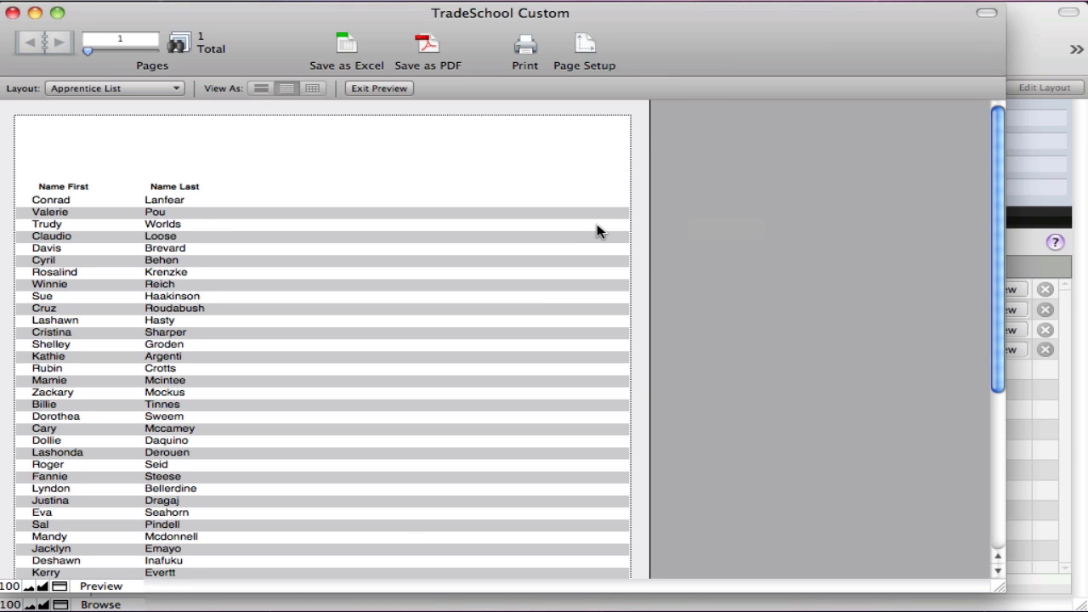
{"action": "left_click", "coordinate": [379, 89]}
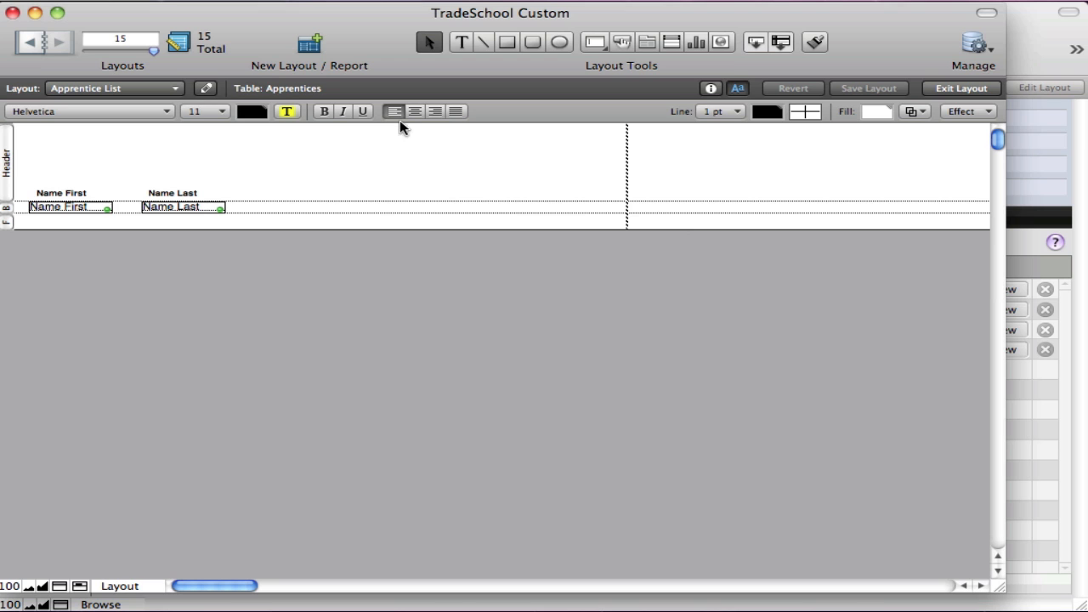
{"action": "left_click", "coordinate": [316, 2]}
{"action": "left_click", "coordinate": [316, 1]}
{"action": "left_click", "coordinate": [316, 2]}
{"action": "left_click", "coordinate": [289, 12]}
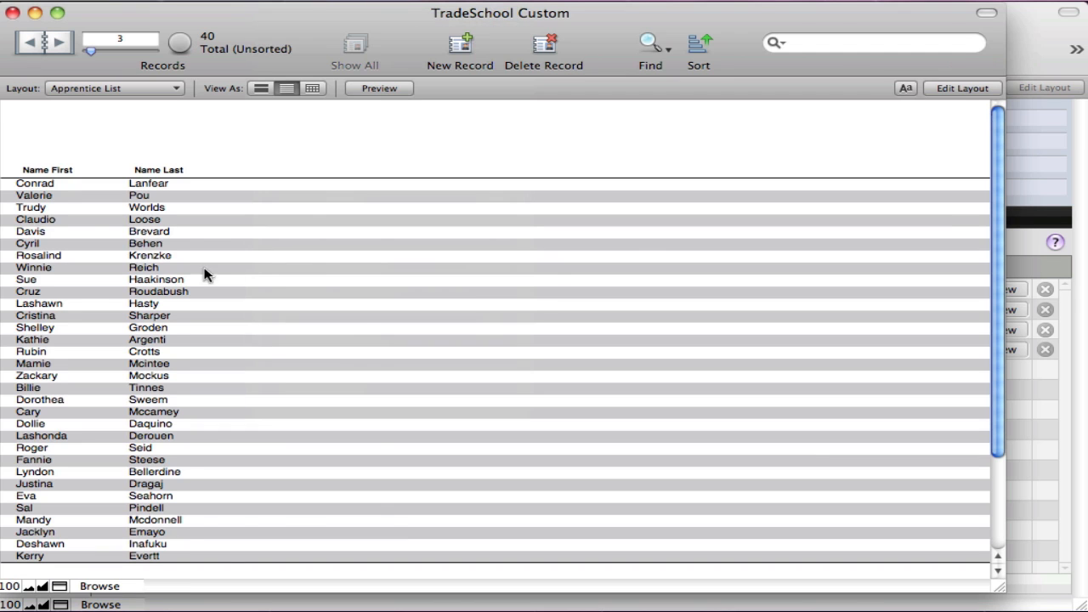
Step: Sort the apprentice list ascending by Name Last, and re-sort it ascending by Name First
{"action": "right_click", "coordinate": [150, 232]}
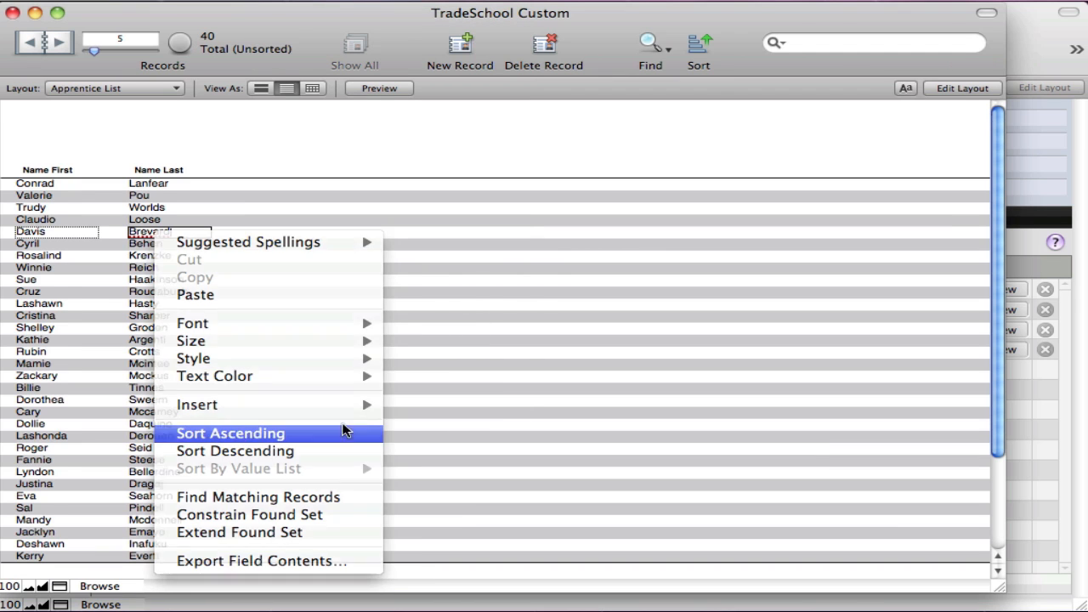
{"action": "left_click", "coordinate": [344, 431]}
{"action": "left_click", "coordinate": [39, 214]}
{"action": "right_click", "coordinate": [39, 213]}
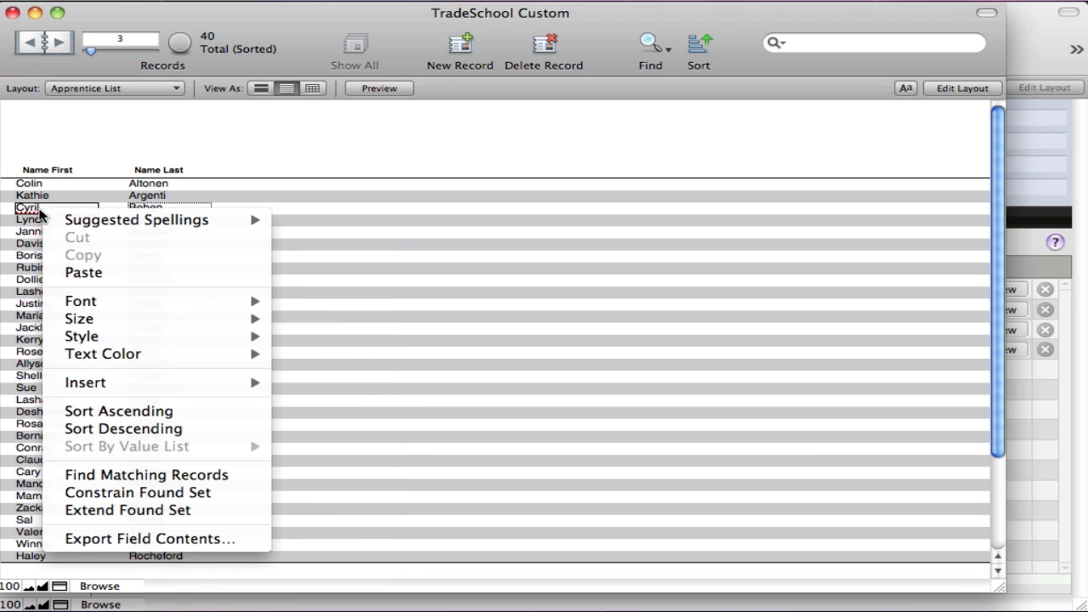
{"action": "left_click", "coordinate": [119, 411]}
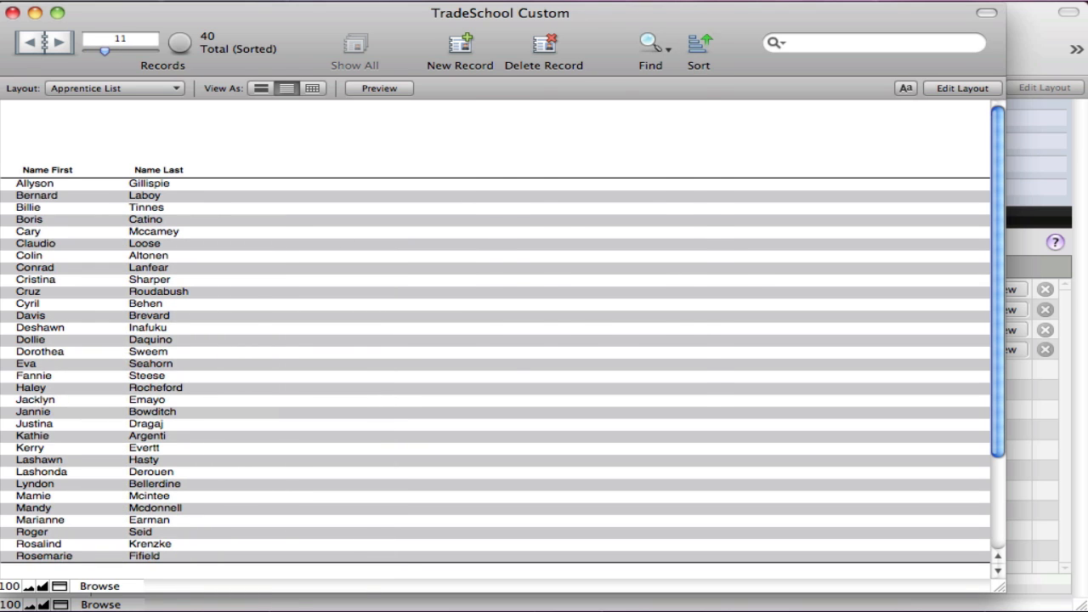
Step: Sort the records with Entry Method and Previous Contractor from the Apprentices table added after Name First in the sort order
{"action": "left_click", "coordinate": [481, 0]}
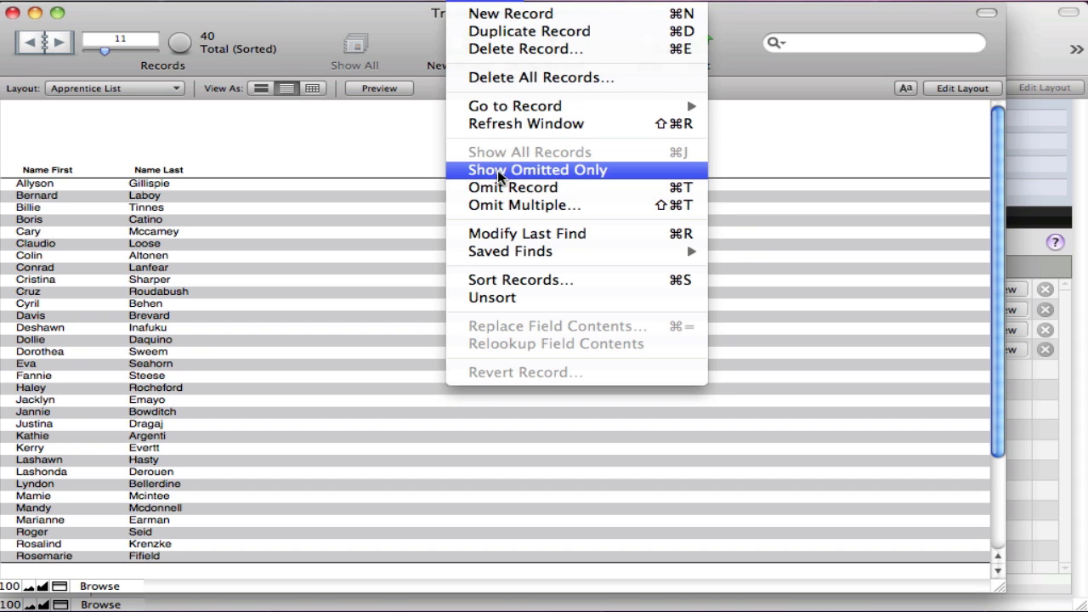
{"action": "left_click", "coordinate": [504, 282]}
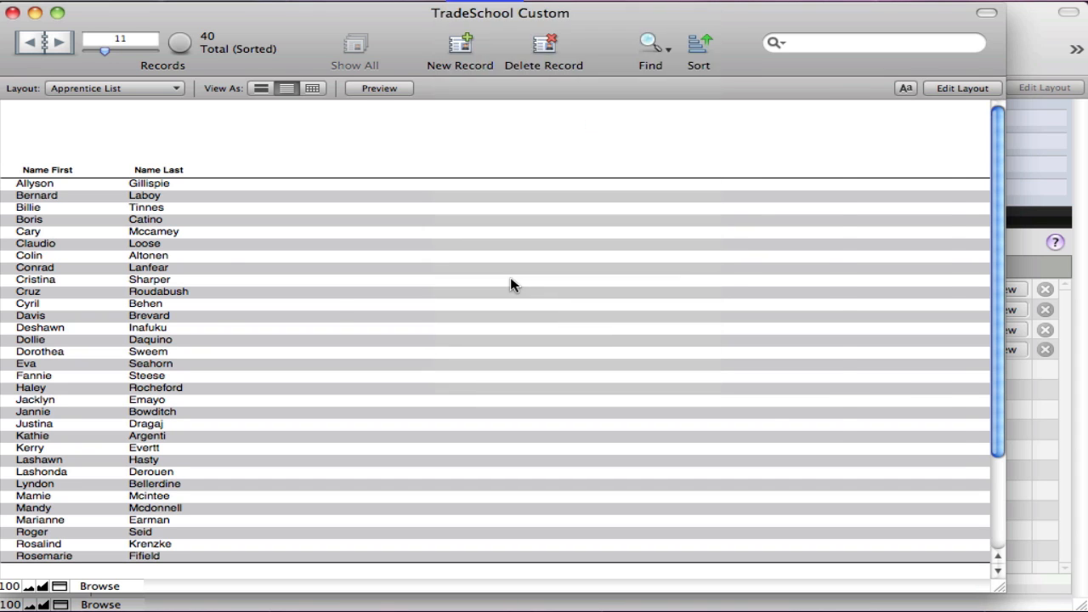
{"action": "left_click_drag", "start_coordinate": [826, 425], "coordinate": [907, 531]}
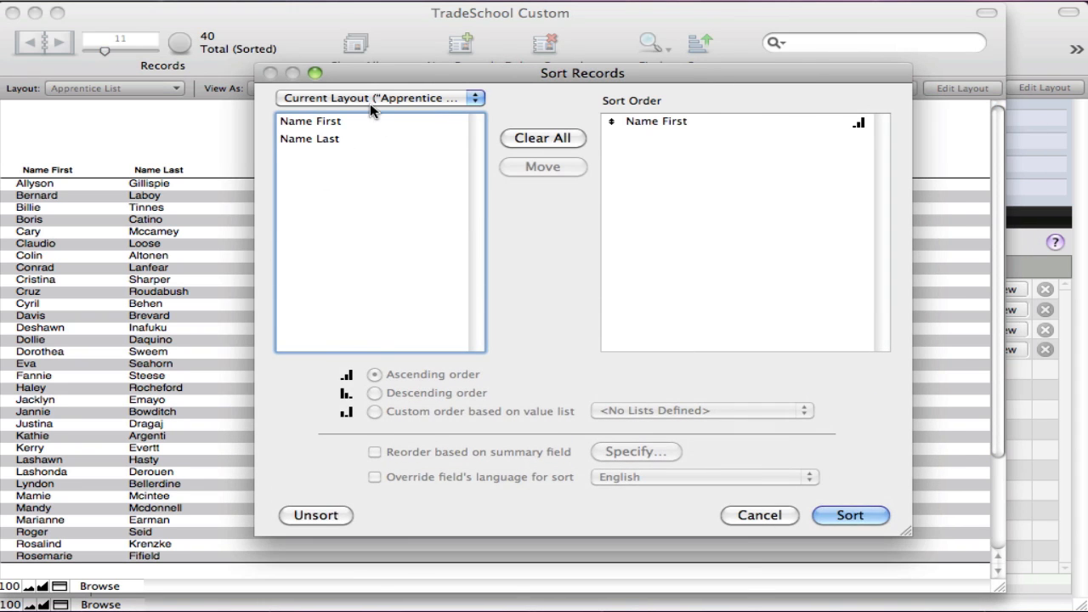
{"action": "left_click", "coordinate": [369, 102]}
{"action": "left_click", "coordinate": [368, 122]}
{"action": "scroll", "coordinate": [348, 247], "scroll_direction": "down", "scroll_amount": 10}
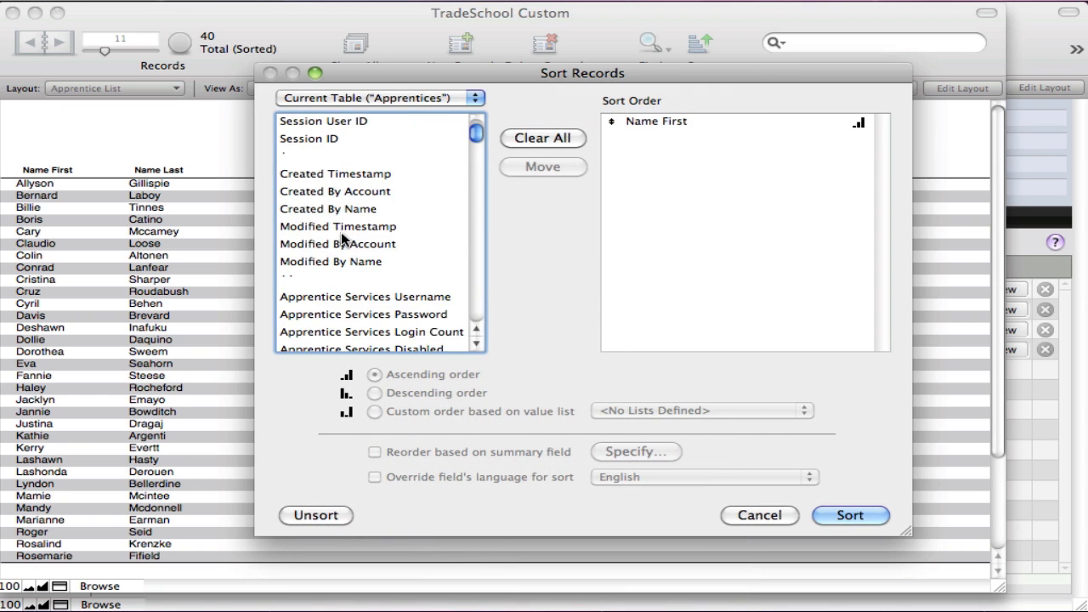
{"action": "scroll", "coordinate": [352, 255], "scroll_direction": "down", "scroll_amount": 5}
{"action": "double_click", "coordinate": [356, 250]}
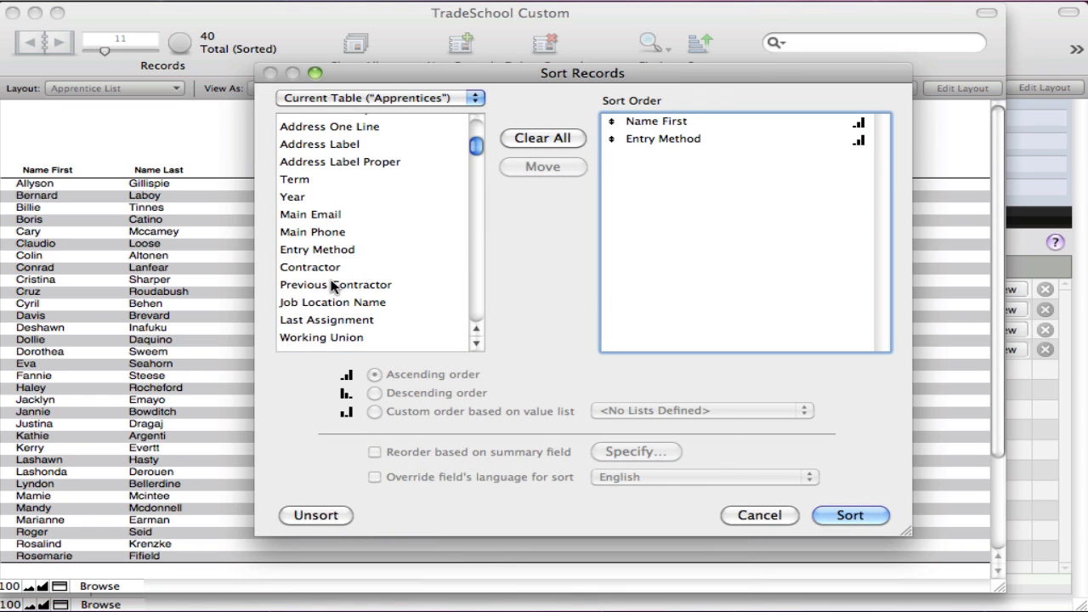
{"action": "double_click", "coordinate": [333, 284]}
{"action": "left_click", "coordinate": [854, 515]}
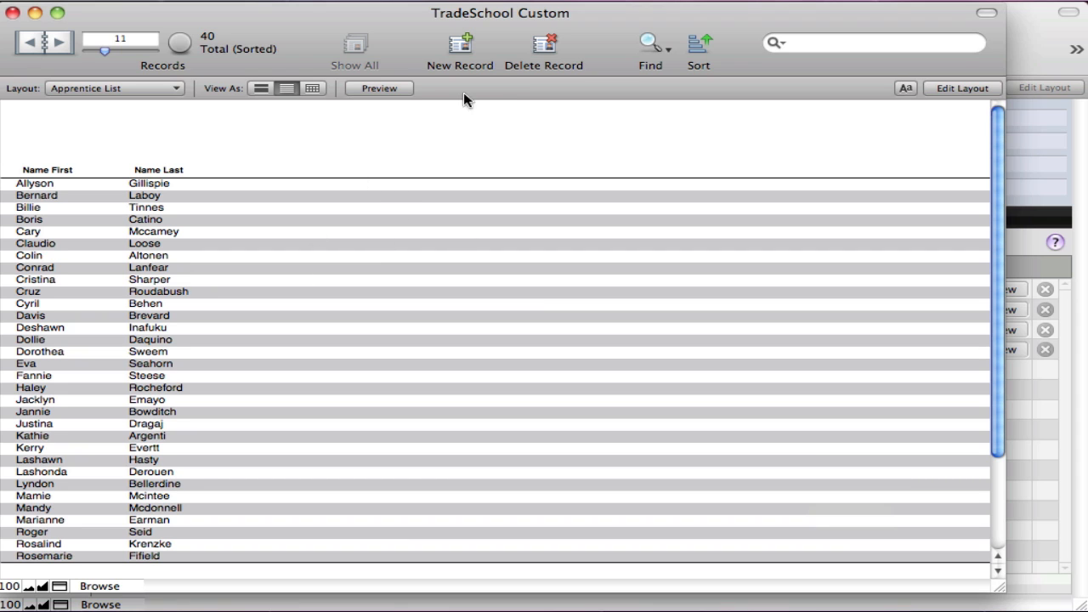
Step: Reopen the Apprentice List report from the apprentice's custom reports and preview it for the current found set, then close it
{"action": "left_click", "coordinate": [13, 12]}
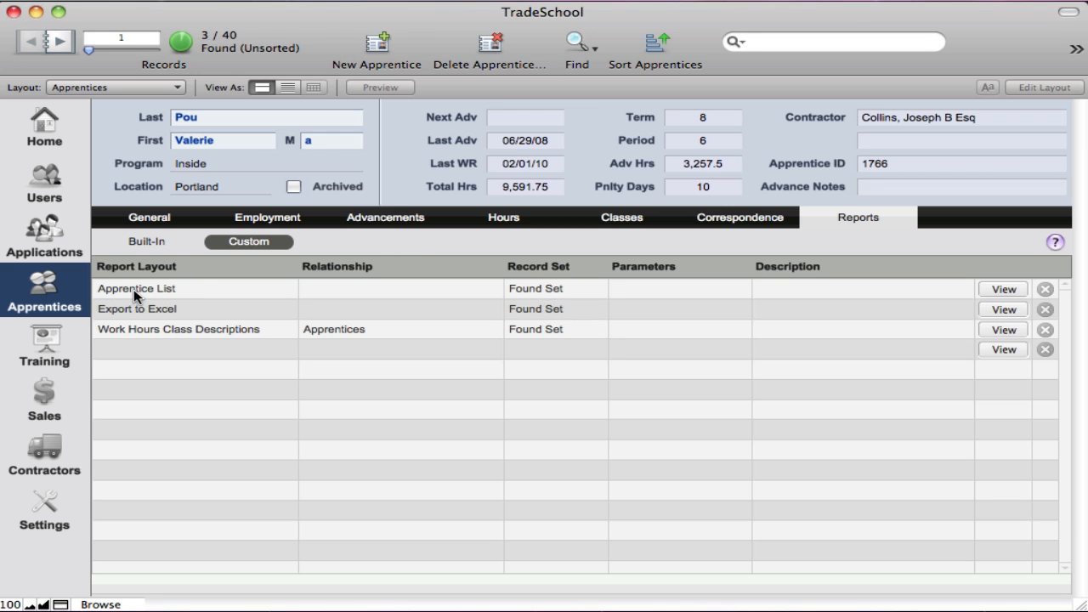
{"action": "left_click", "coordinate": [990, 290]}
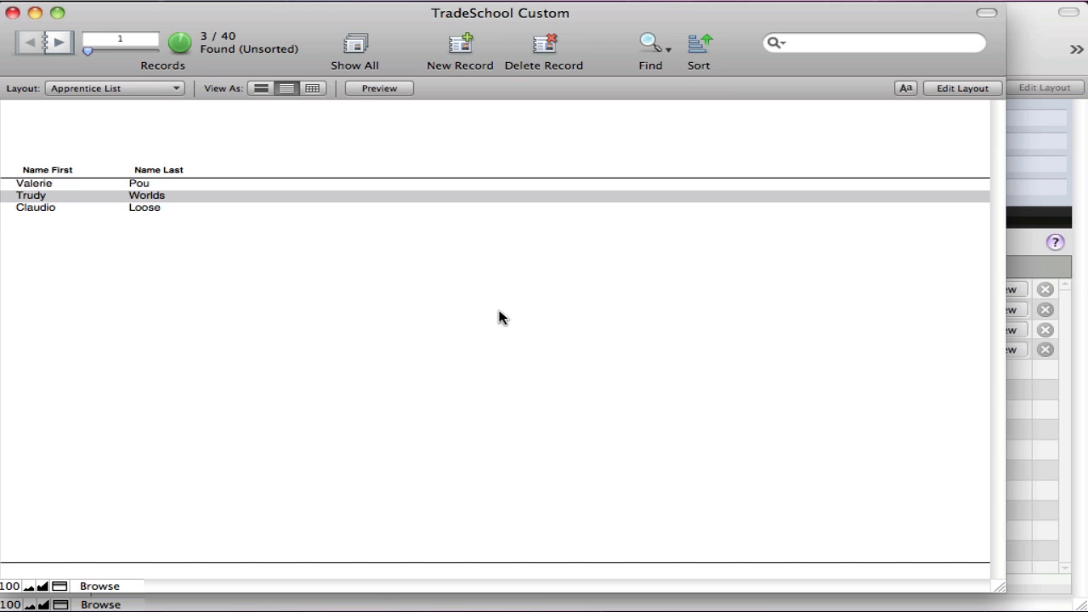
{"action": "left_click", "coordinate": [378, 89]}
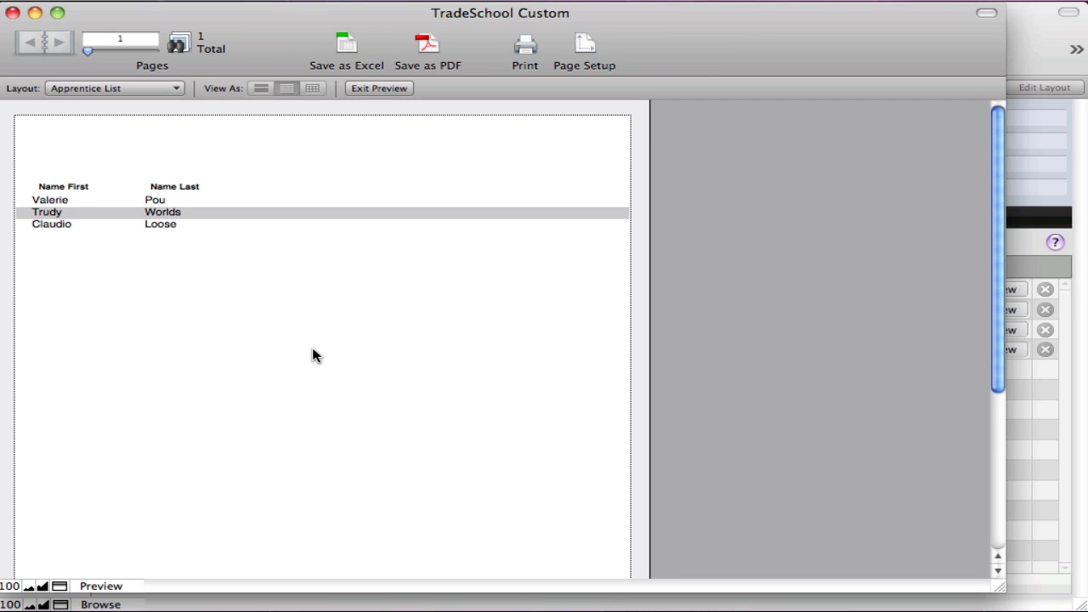
{"action": "left_click", "coordinate": [13, 13]}
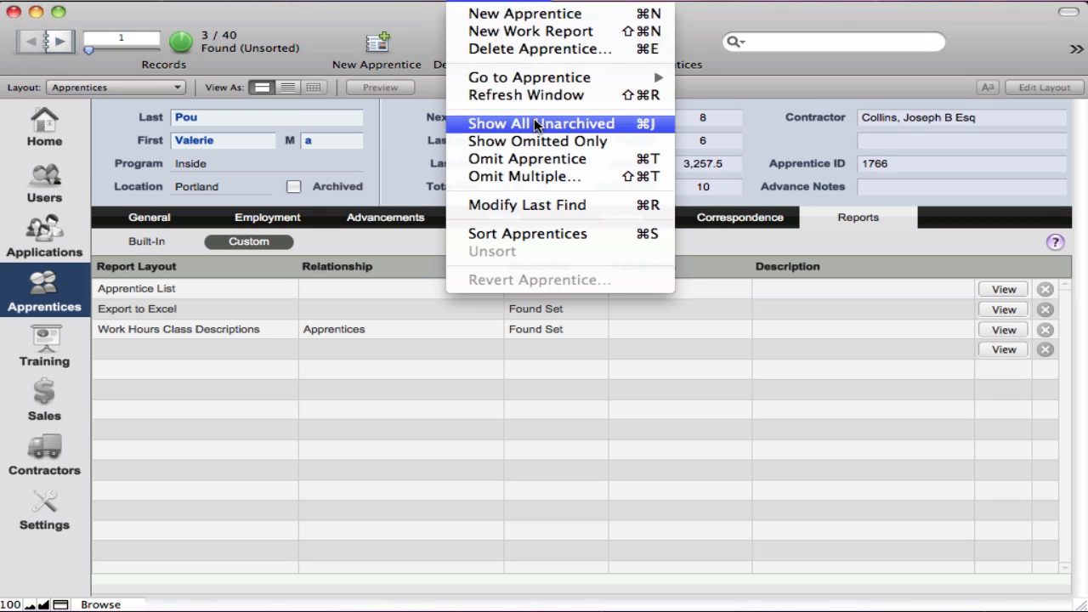
Step: Show all unarchived apprentices and check the Apprentice List report for that found set, closing the report window when done
{"action": "left_click", "coordinate": [534, 118]}
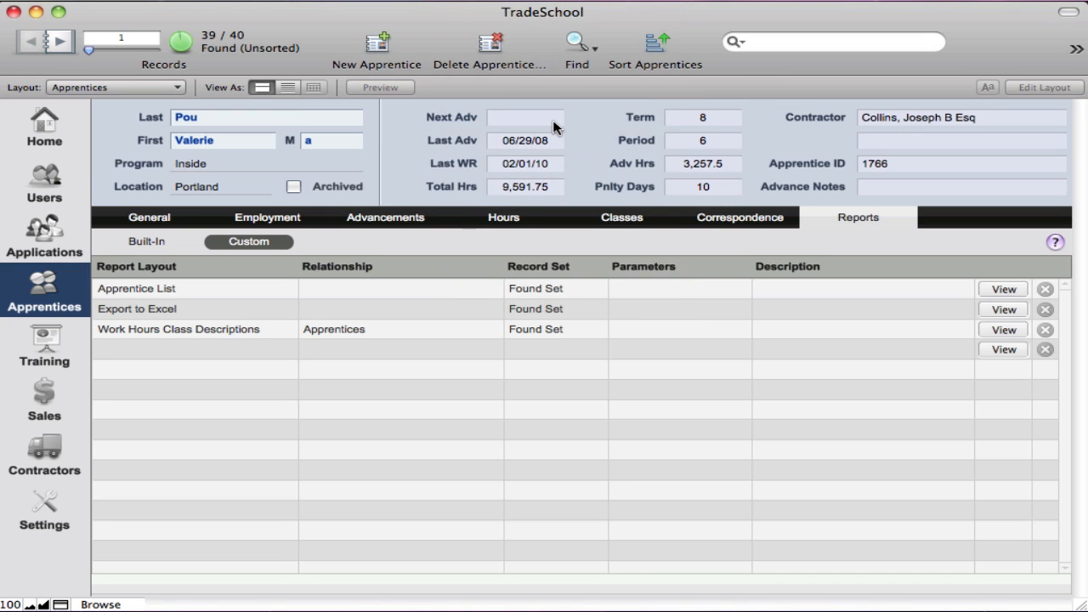
{"action": "left_click", "coordinate": [1017, 292]}
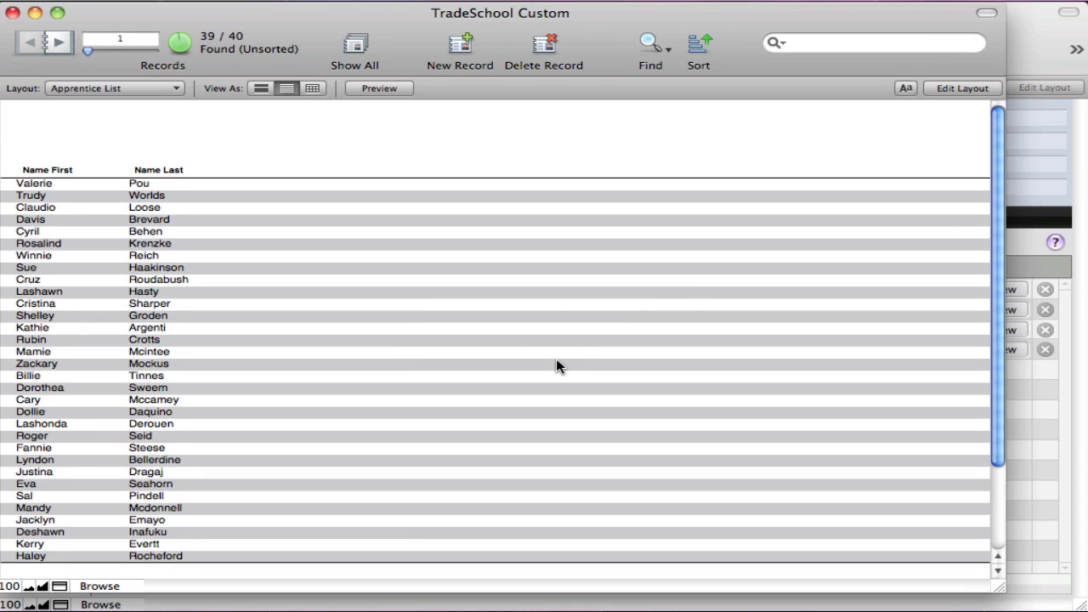
{"action": "left_click", "coordinate": [13, 13]}
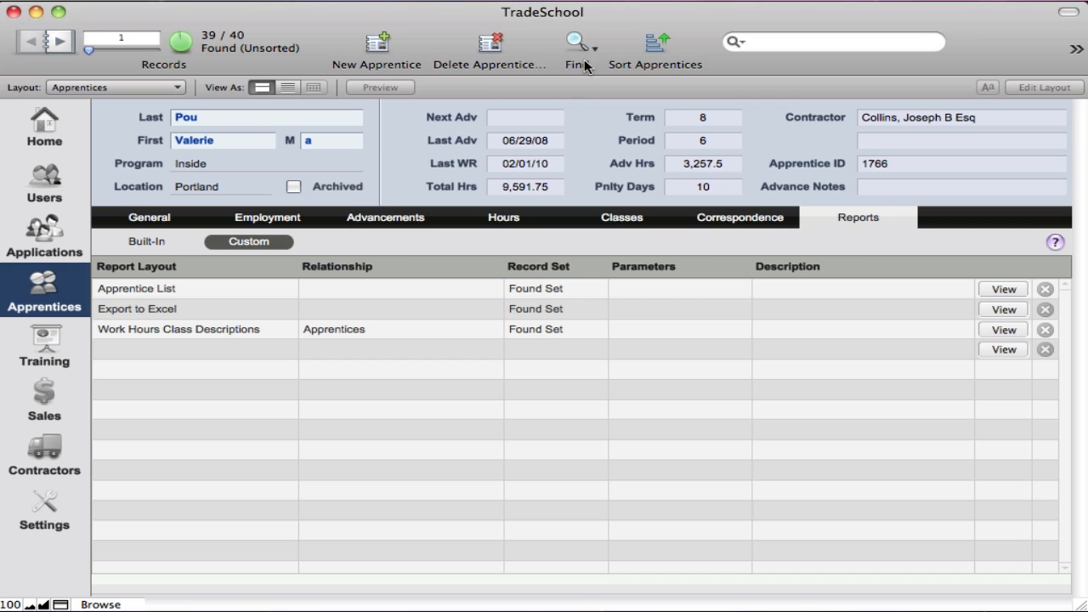
{"action": "left_click", "coordinate": [655, 49]}
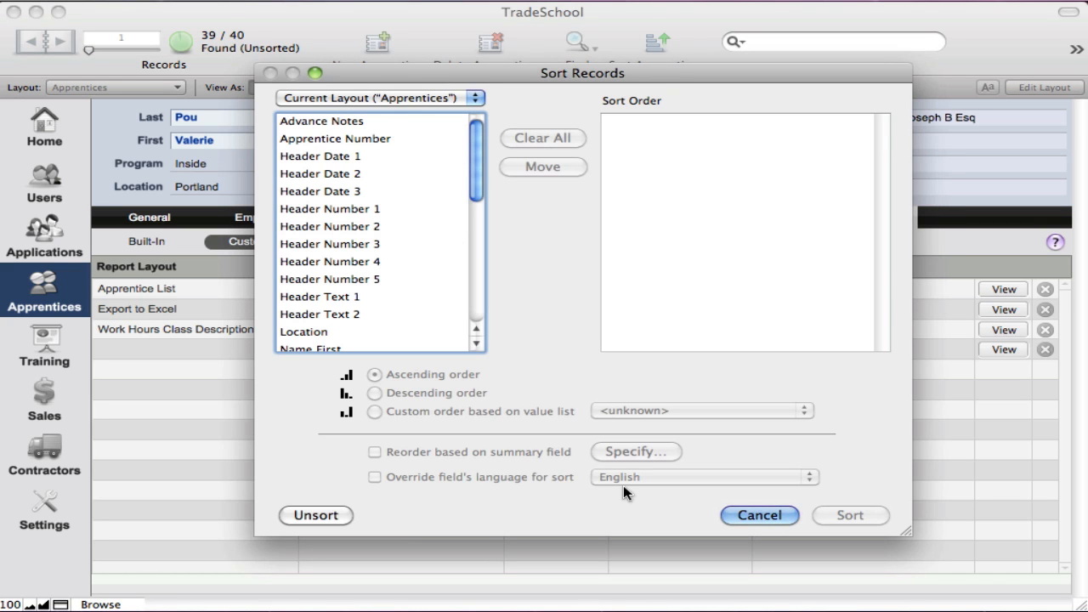
{"action": "left_click", "coordinate": [757, 515]}
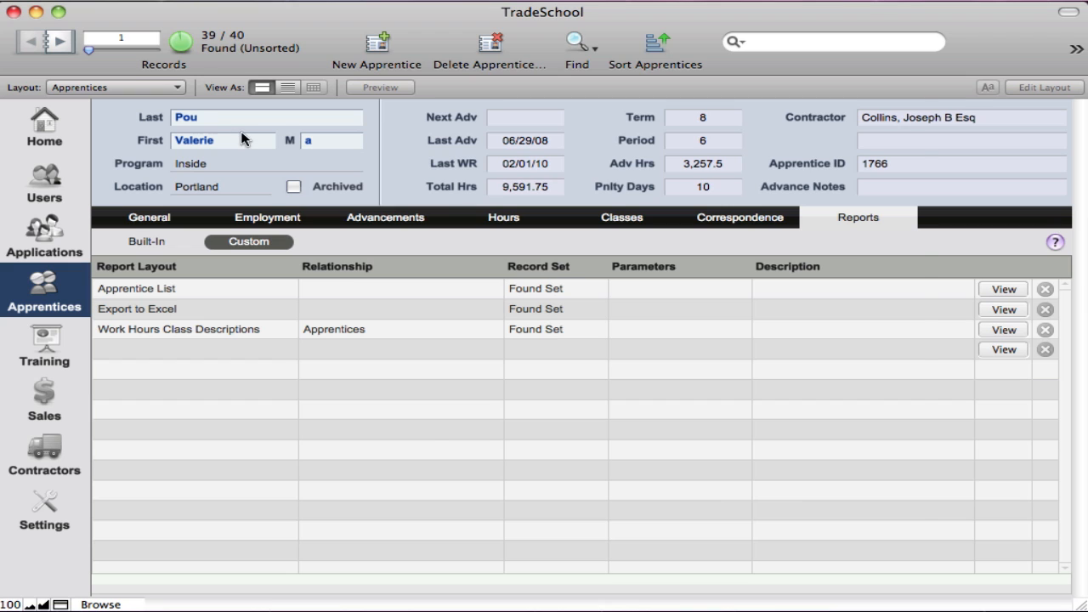
{"action": "key", "text": "super+s"}
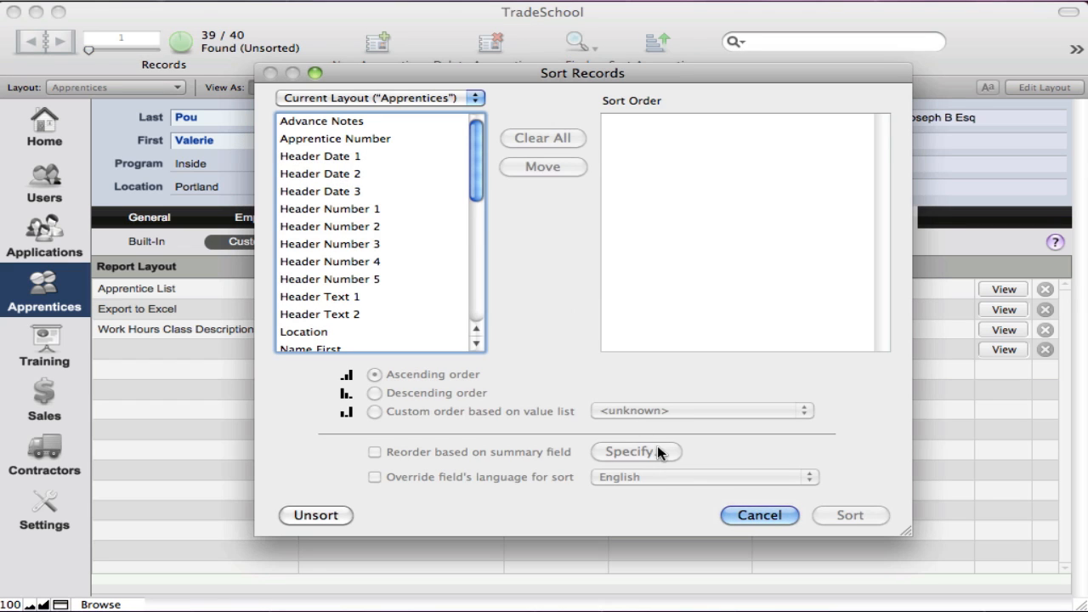
{"action": "left_click", "coordinate": [736, 514]}
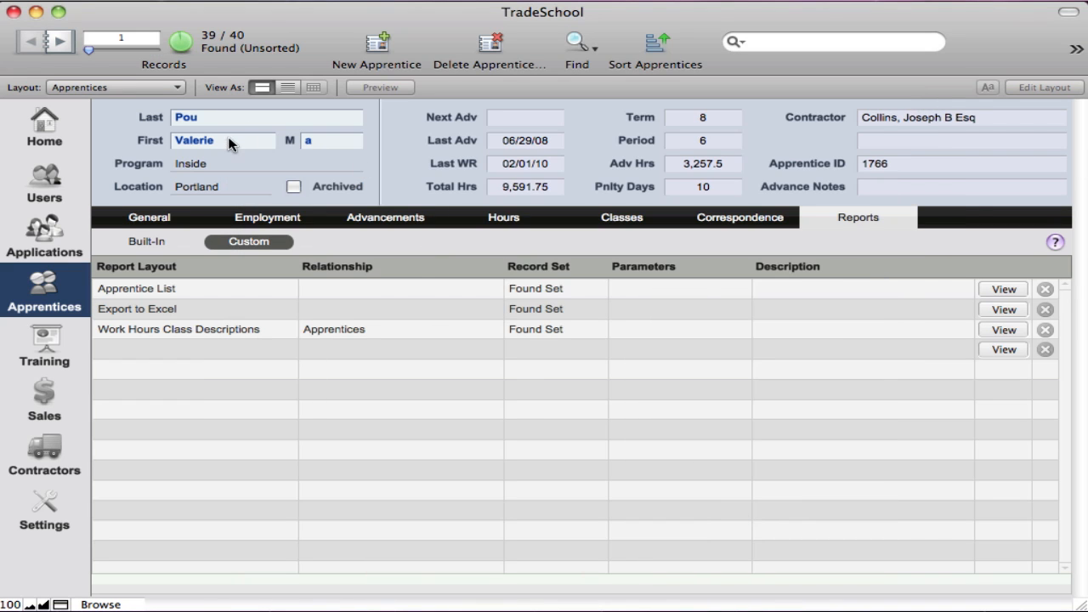
Step: Sort the apprentice records ascending by the Last field and look through the Apprentice List report for the found set
{"action": "right_click", "coordinate": [219, 119]}
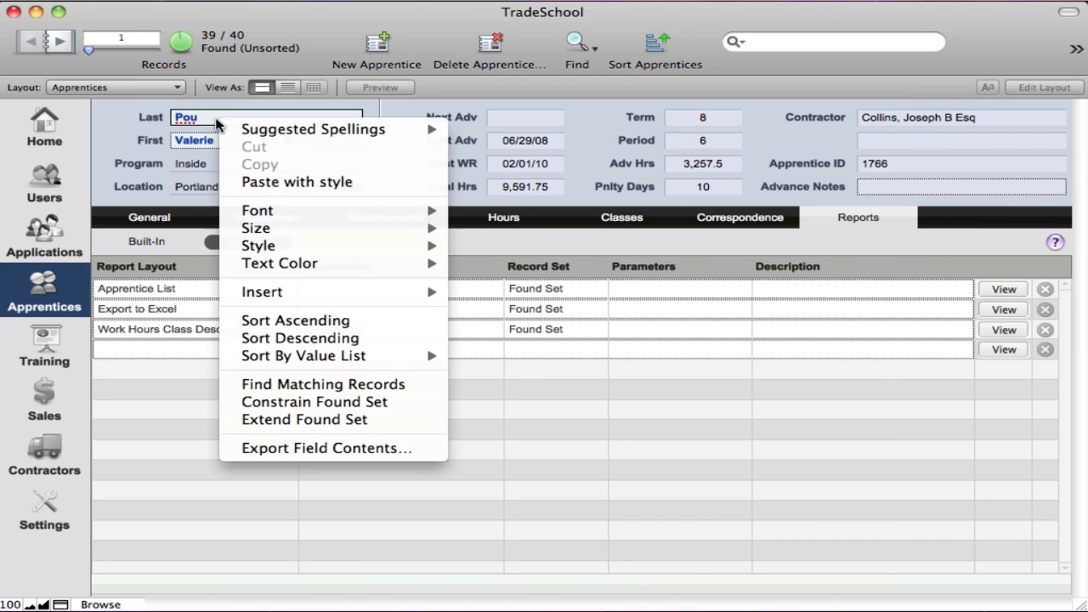
{"action": "left_click", "coordinate": [304, 320]}
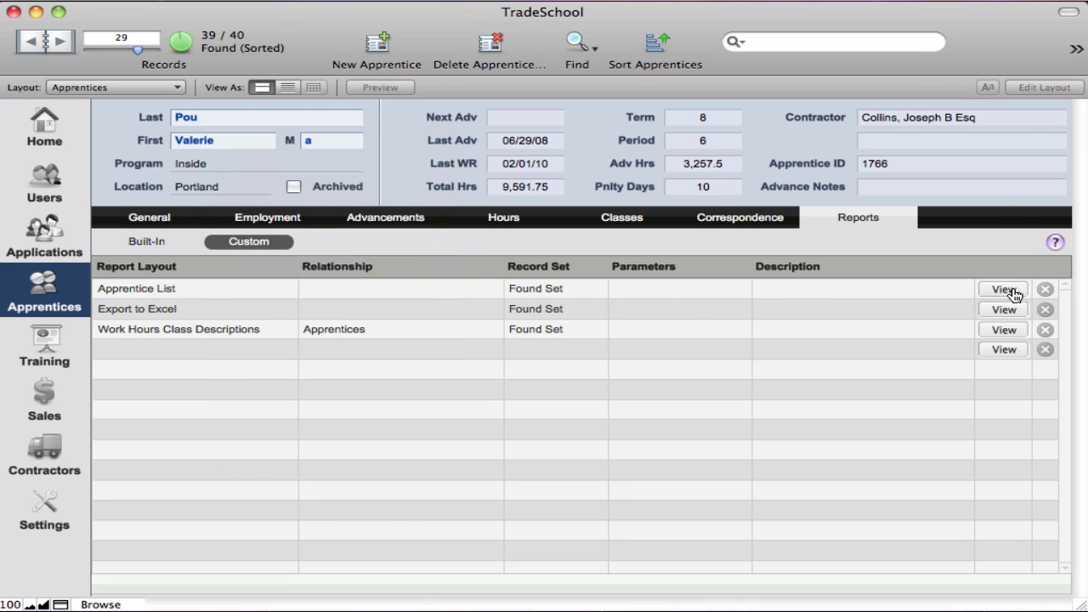
{"action": "left_click", "coordinate": [1004, 290]}
{"action": "scroll", "coordinate": [441, 346], "scroll_direction": "down", "scroll_amount": 3}
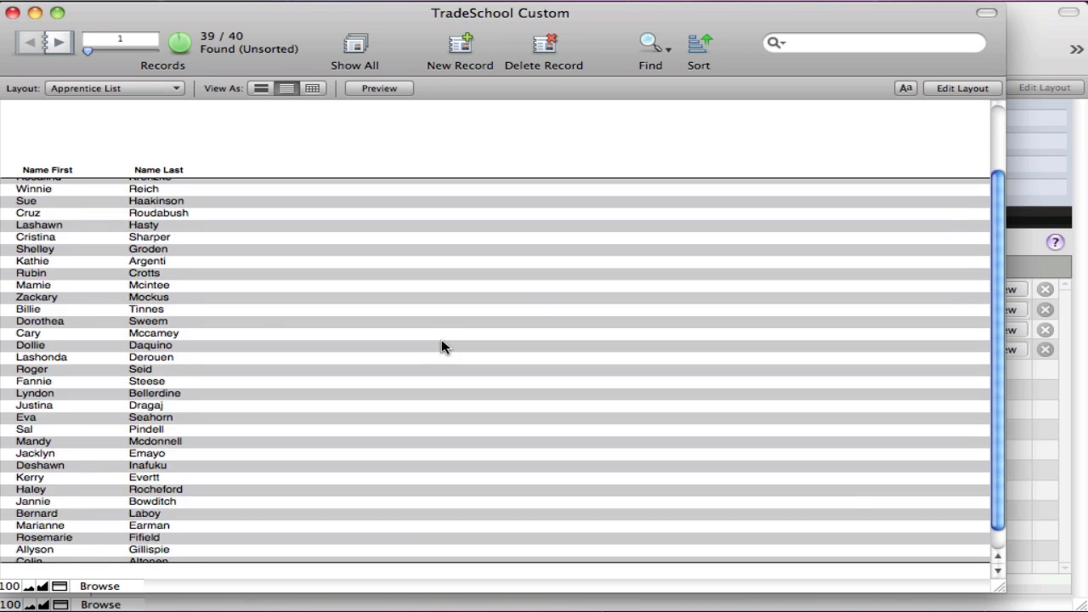
{"action": "scroll", "coordinate": [408, 361], "scroll_direction": "up", "scroll_amount": 3}
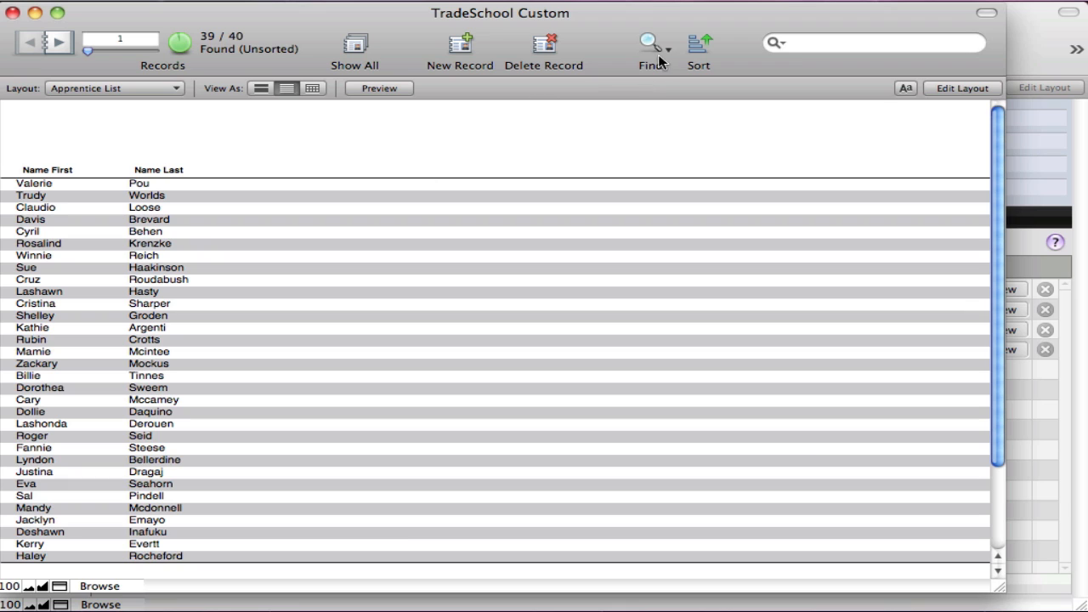
Step: Open the context options for the Name First field of the first record in the Apprentice List report
{"action": "right_click", "coordinate": [93, 182]}
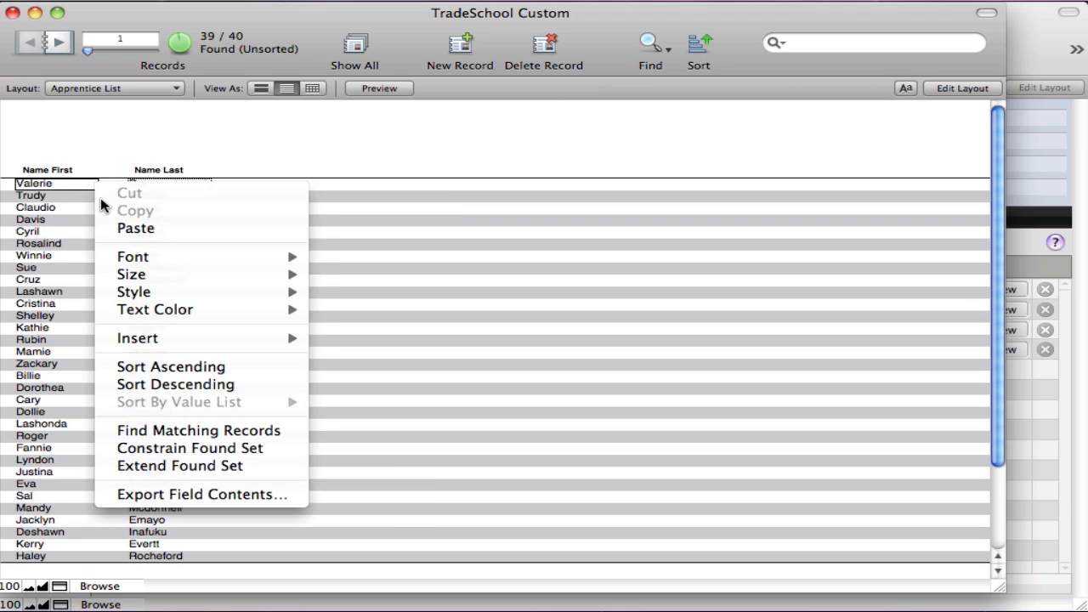